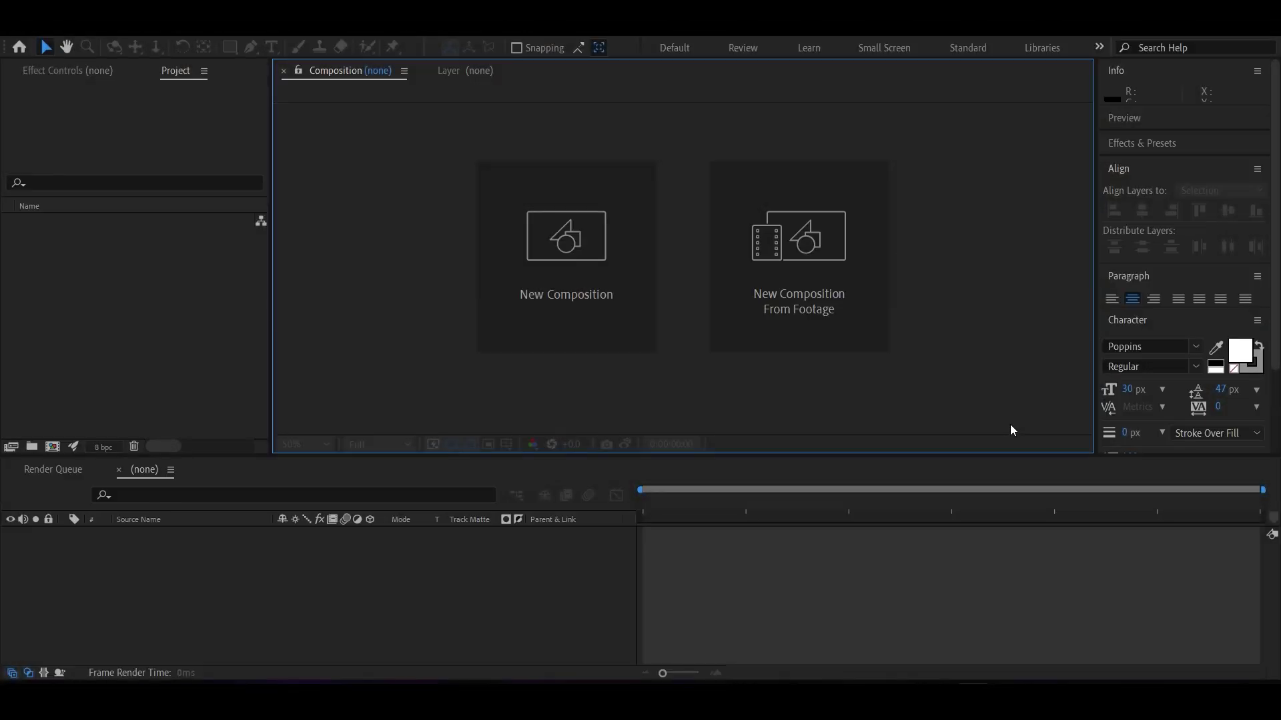
Create the 1920×1080, 10-second 'Text Animation' composition on black and fit it to the viewer
click(551, 239)
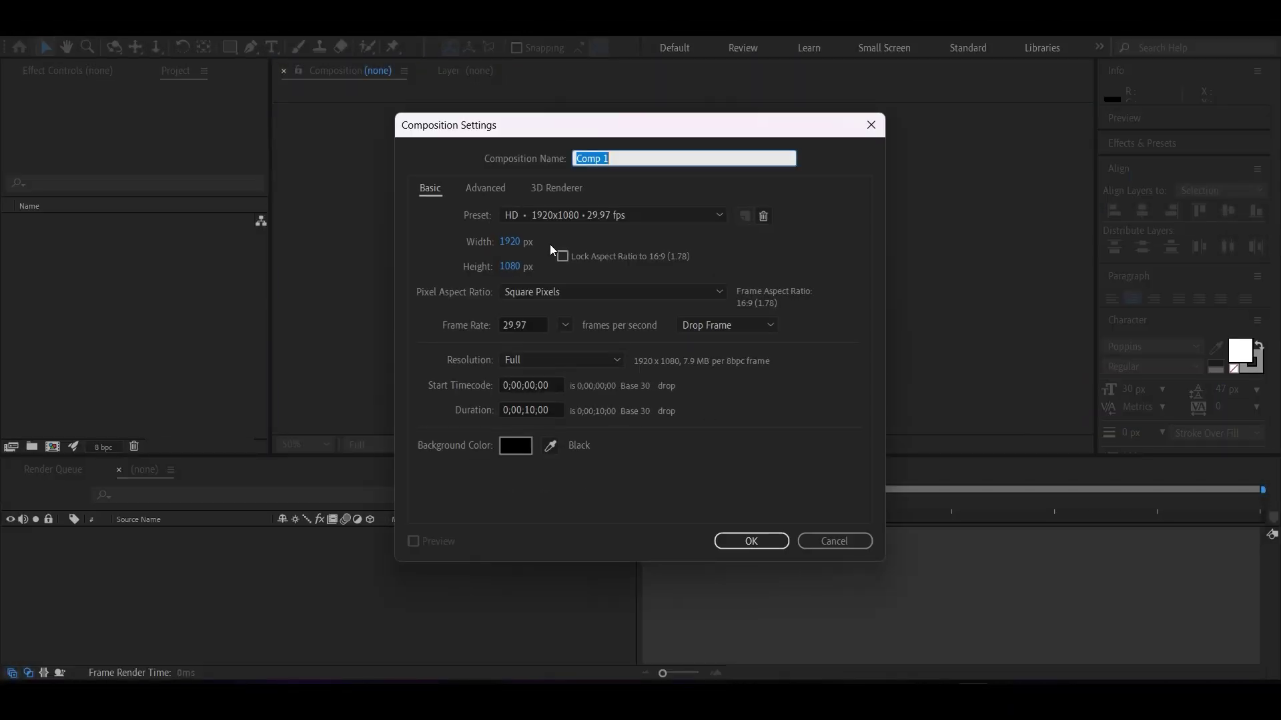
text(Text Animation)
click(751, 541)
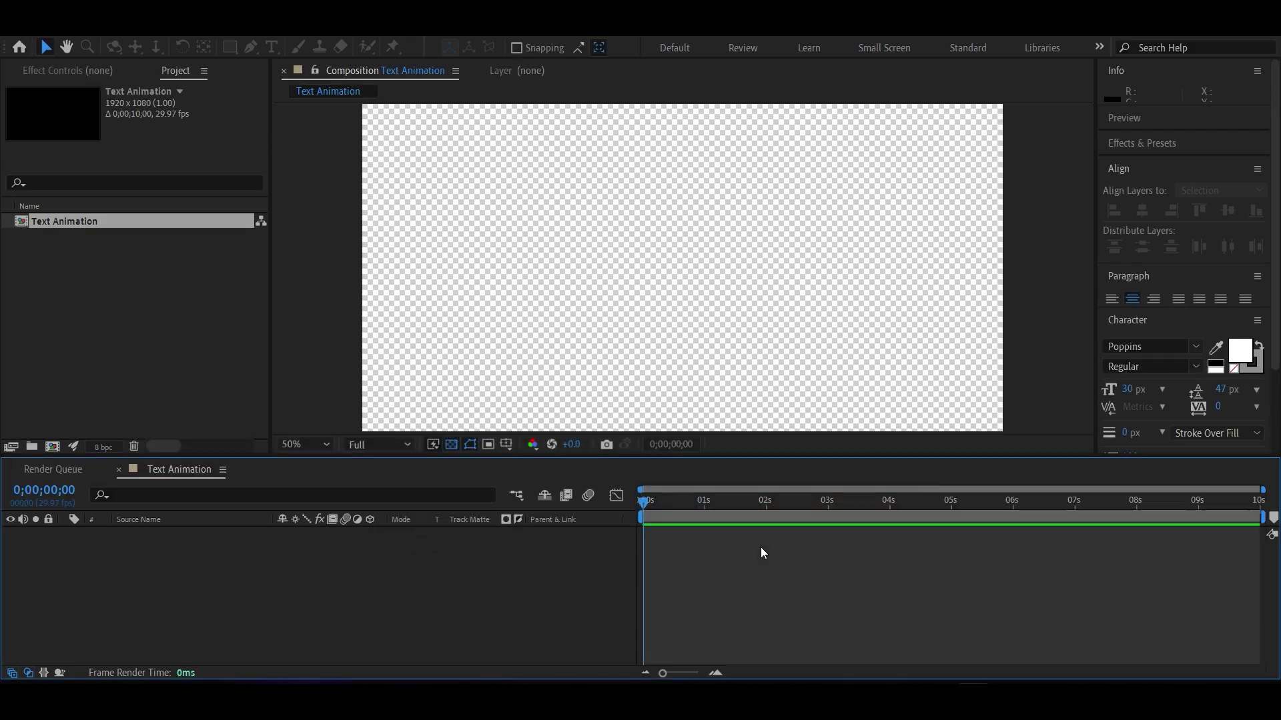
key(comma)
click(450, 445)
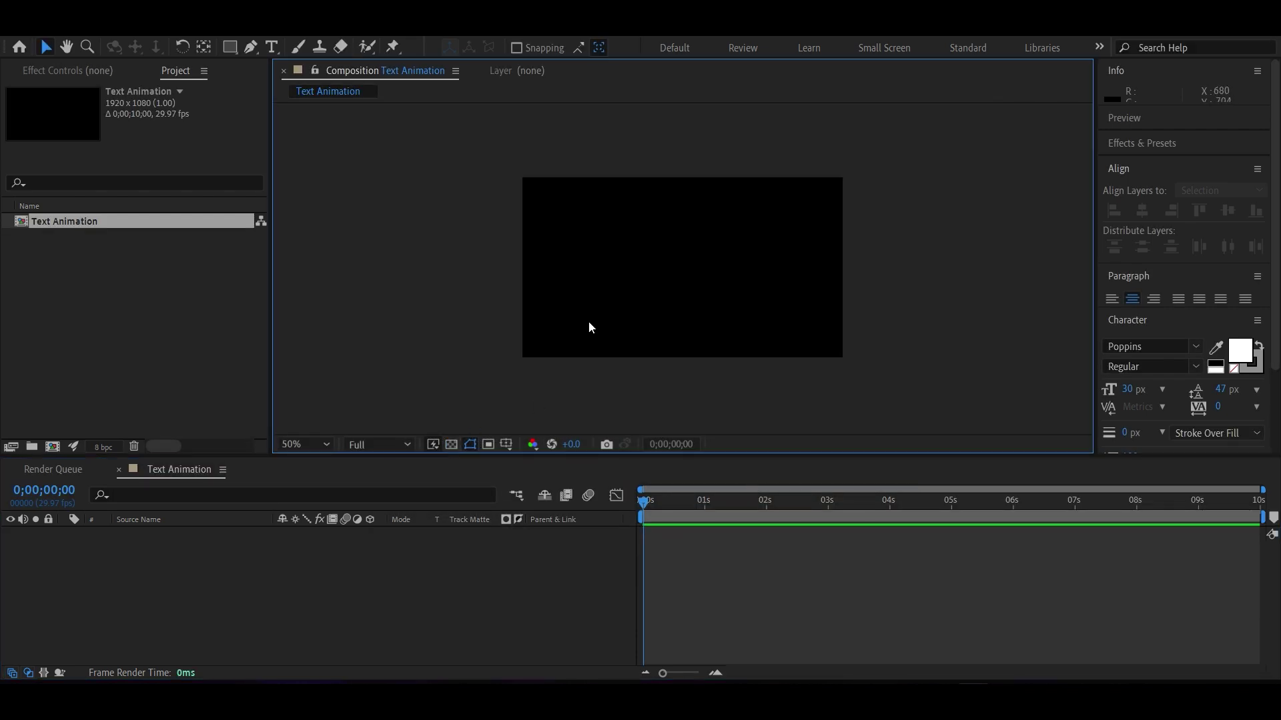
key(period)
click(321, 442)
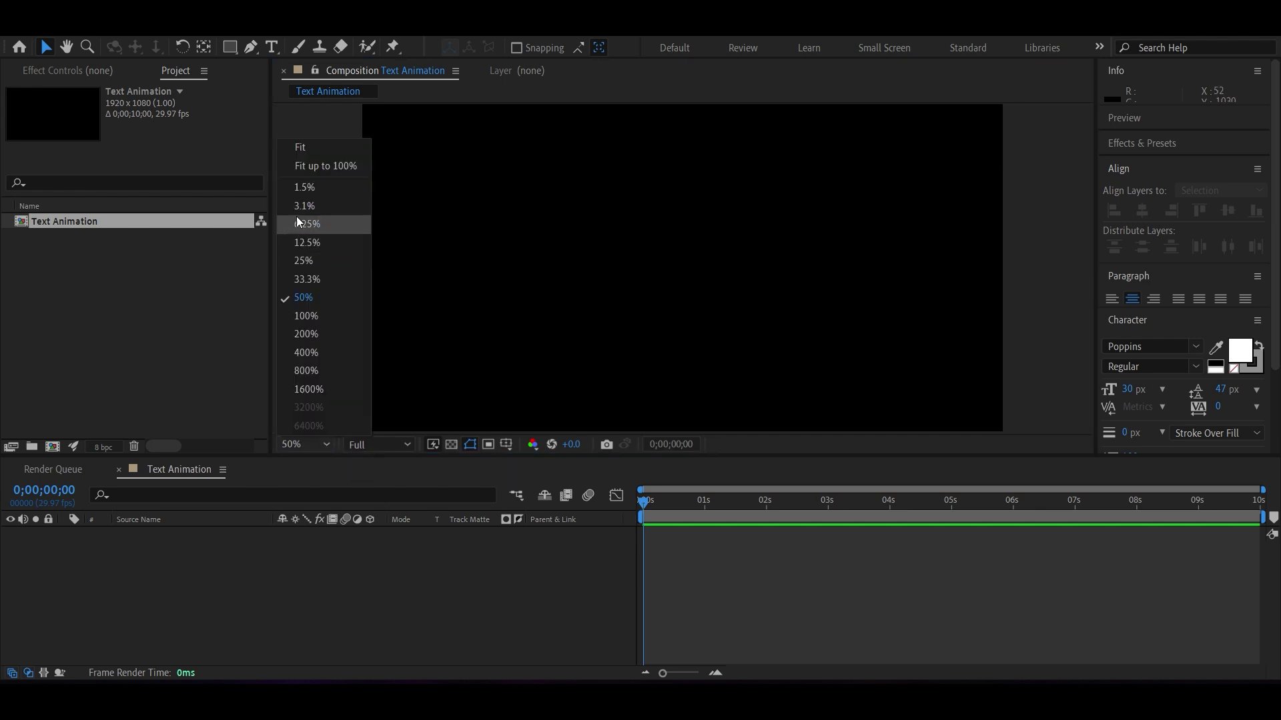
click(301, 171)
Add a full-frame pure white solid layer to the composition
click(297, 563)
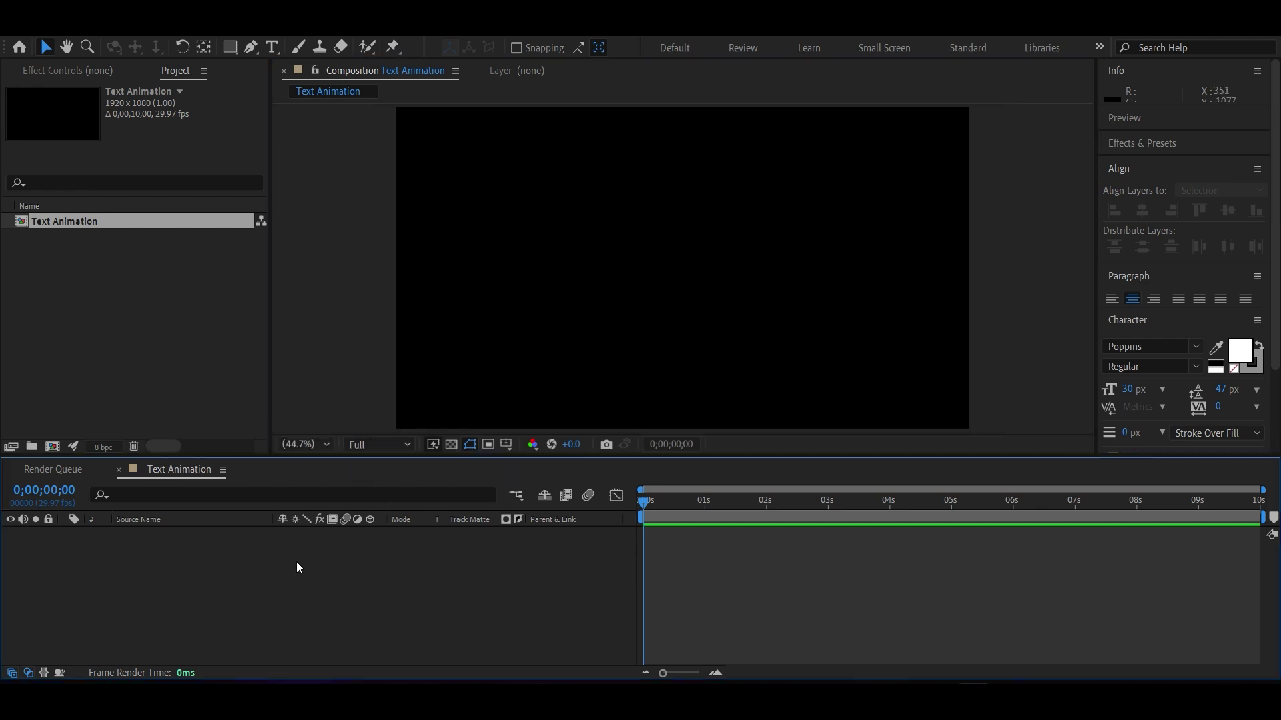
right_click(214, 540)
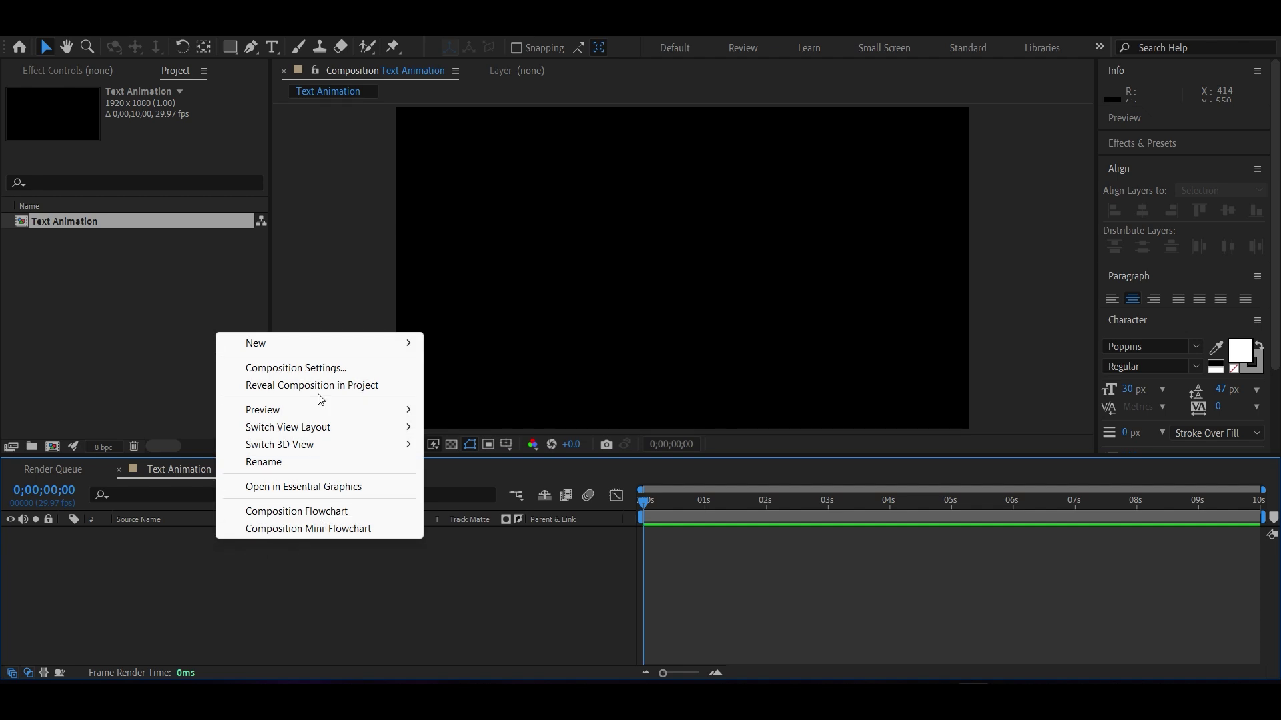
mouse_move(248, 349)
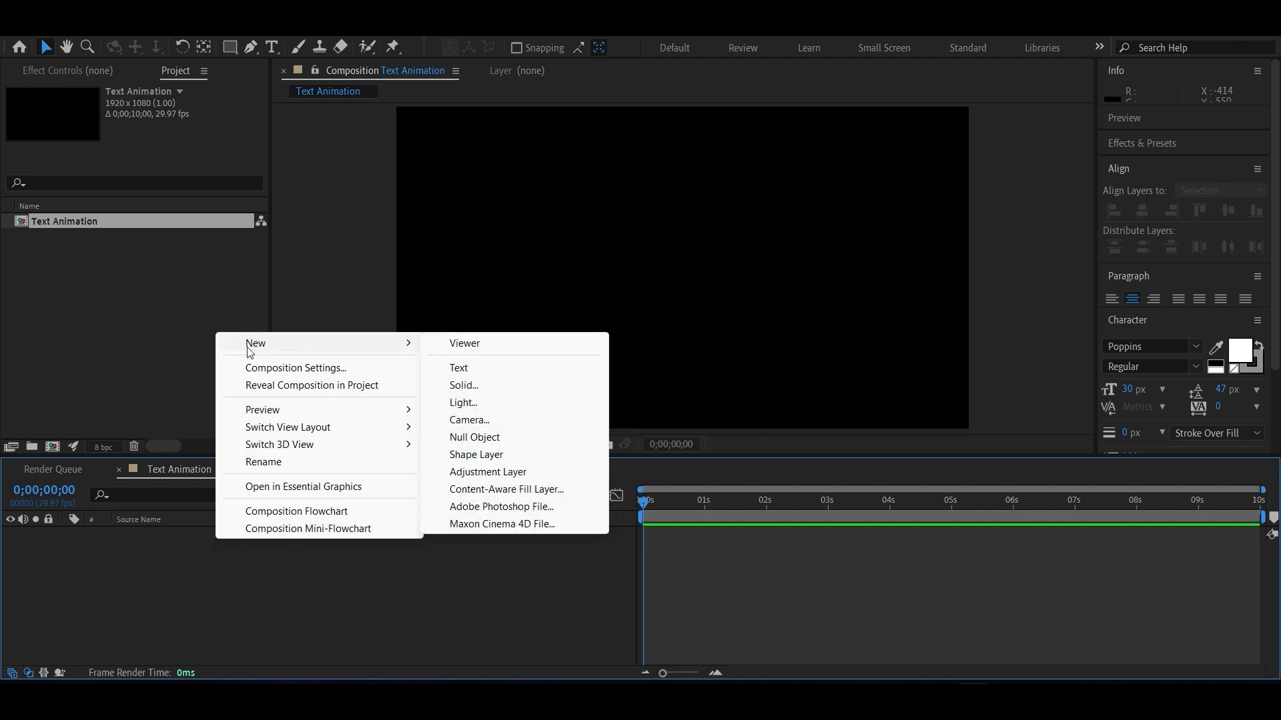
click(462, 387)
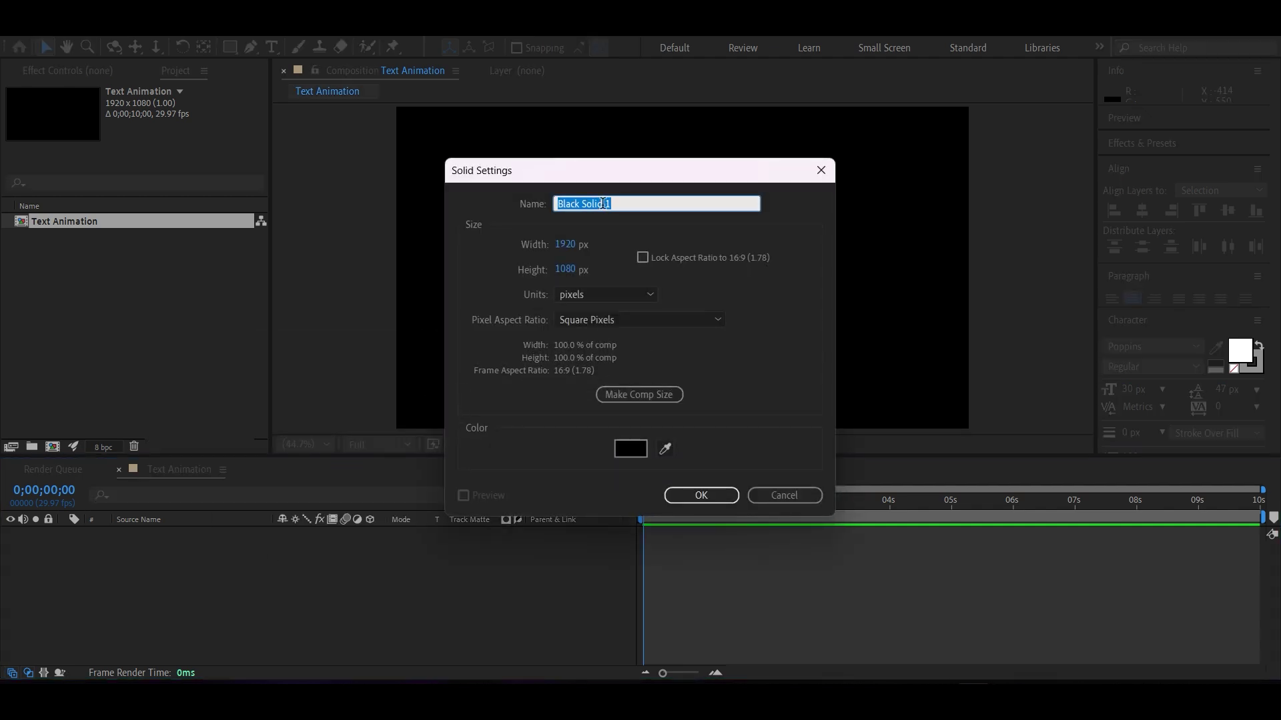
click(631, 448)
drag(266, 369, 77, 235)
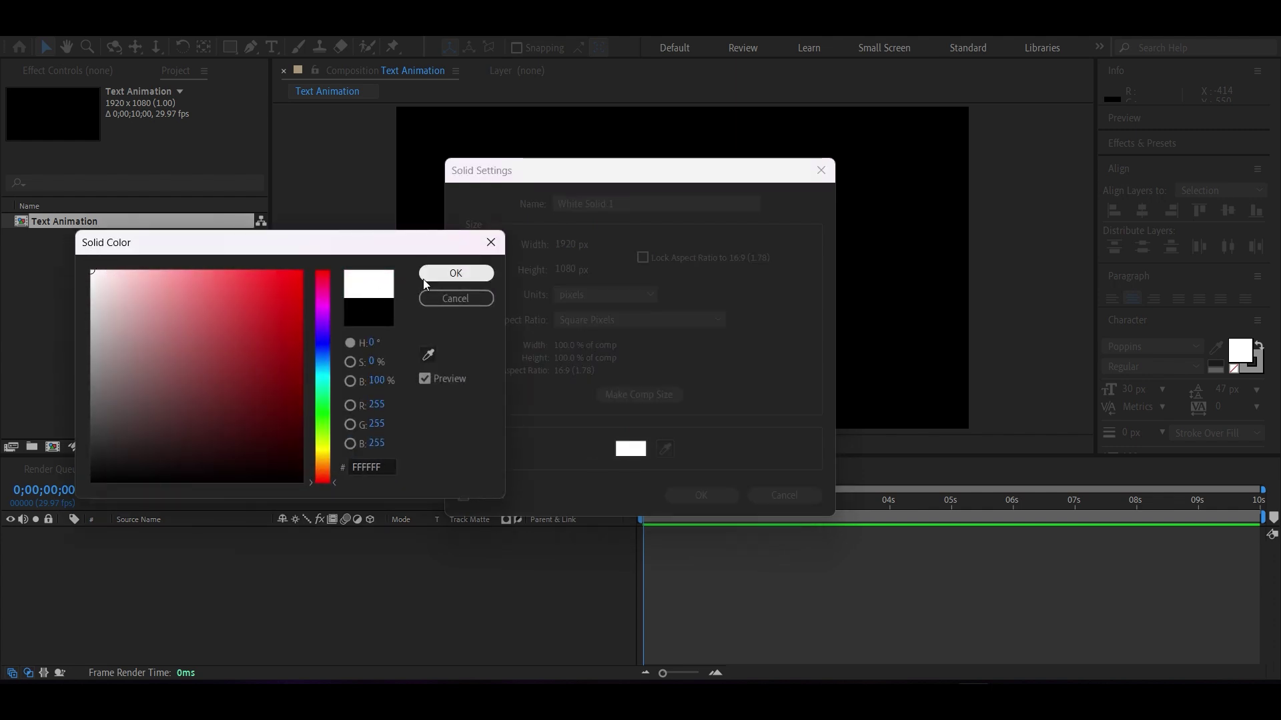
click(455, 273)
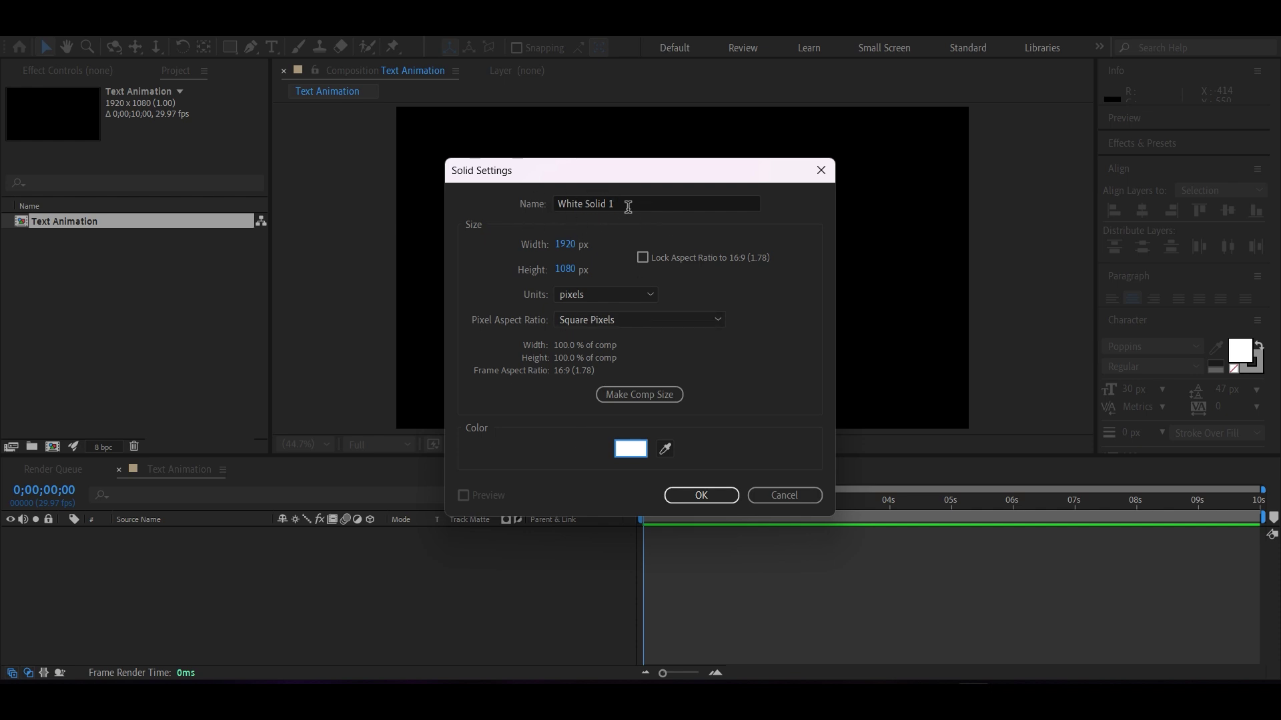
click(700, 495)
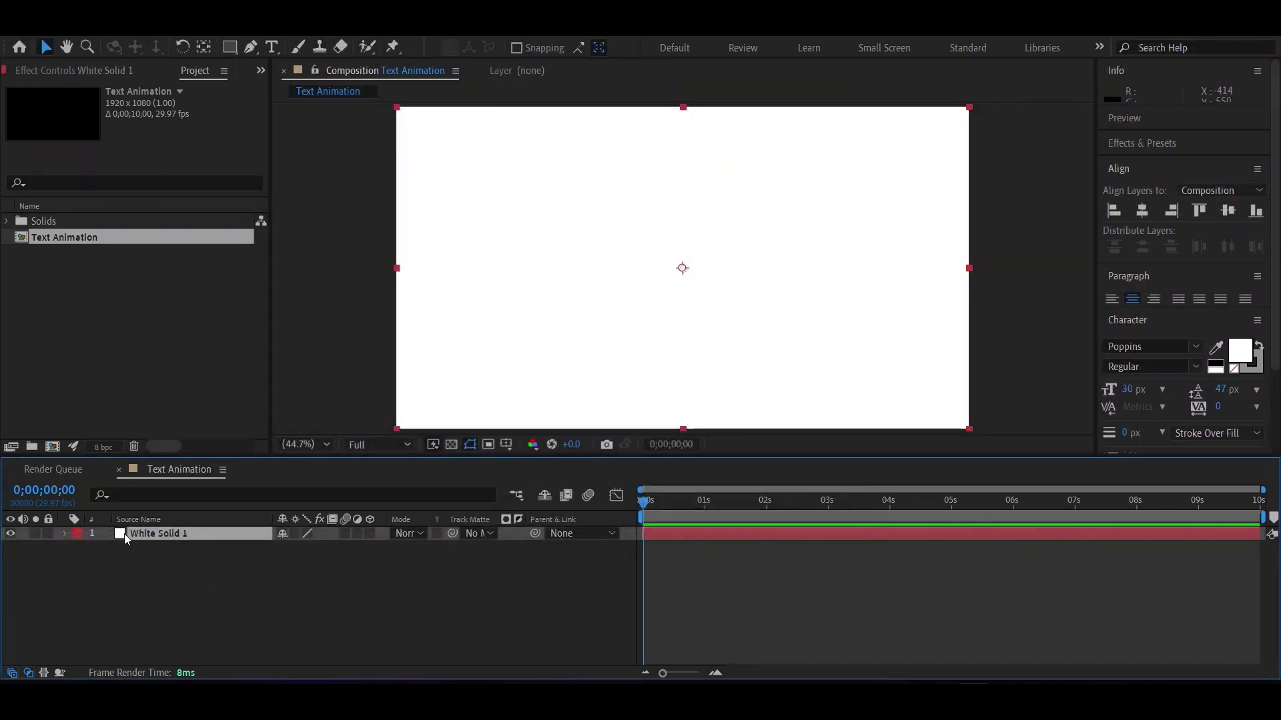
Apply the Fractal Noise effect to White Solid 1 from Effects & Presets
key(comma)
key(comma)
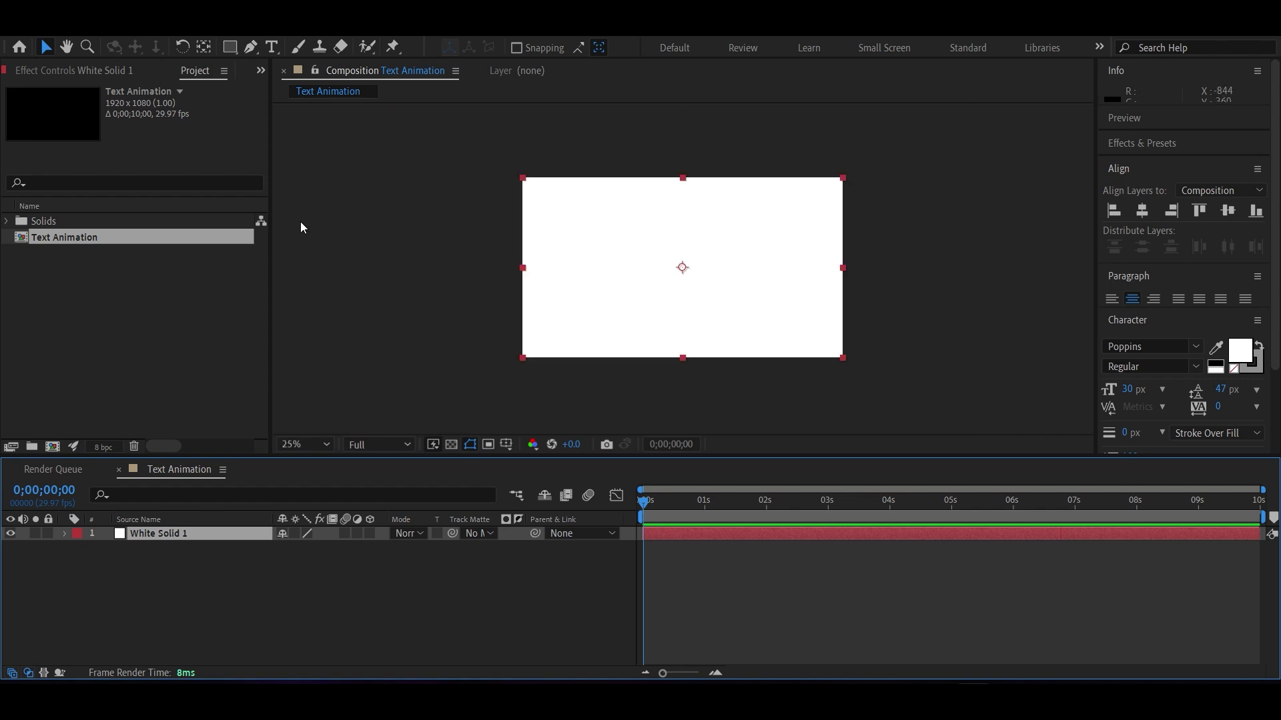
click(309, 26)
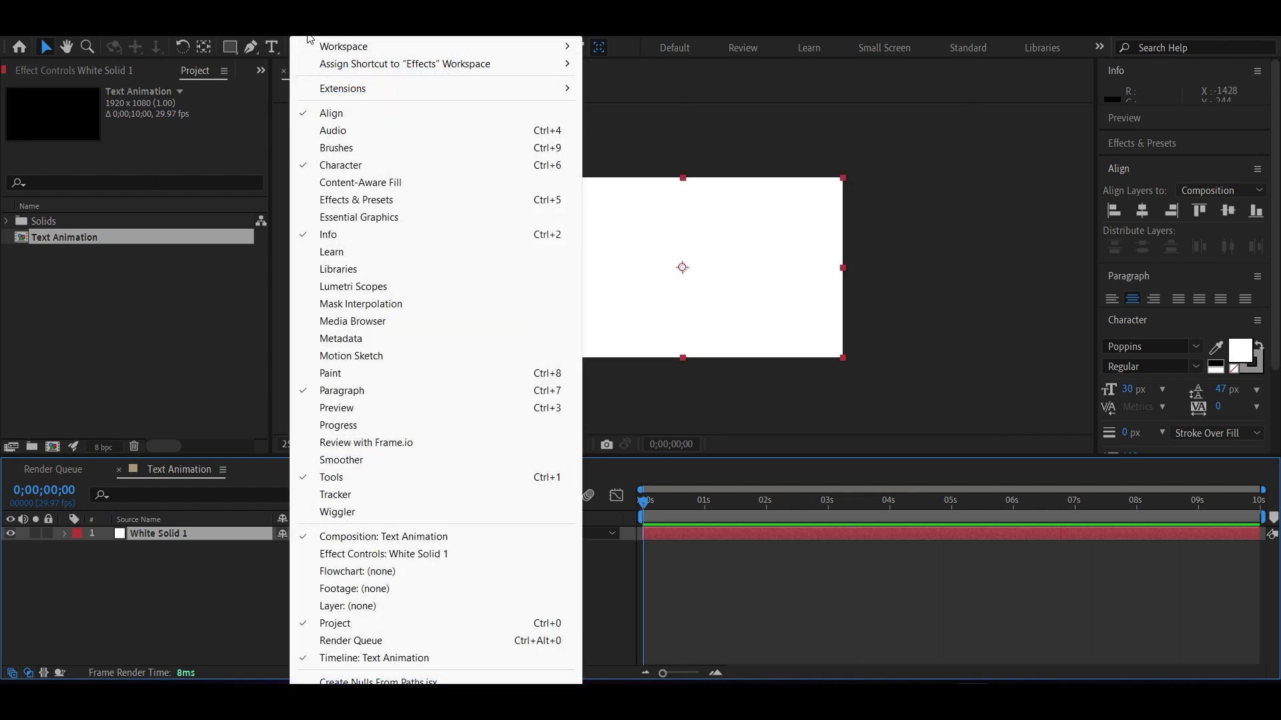
click(330, 200)
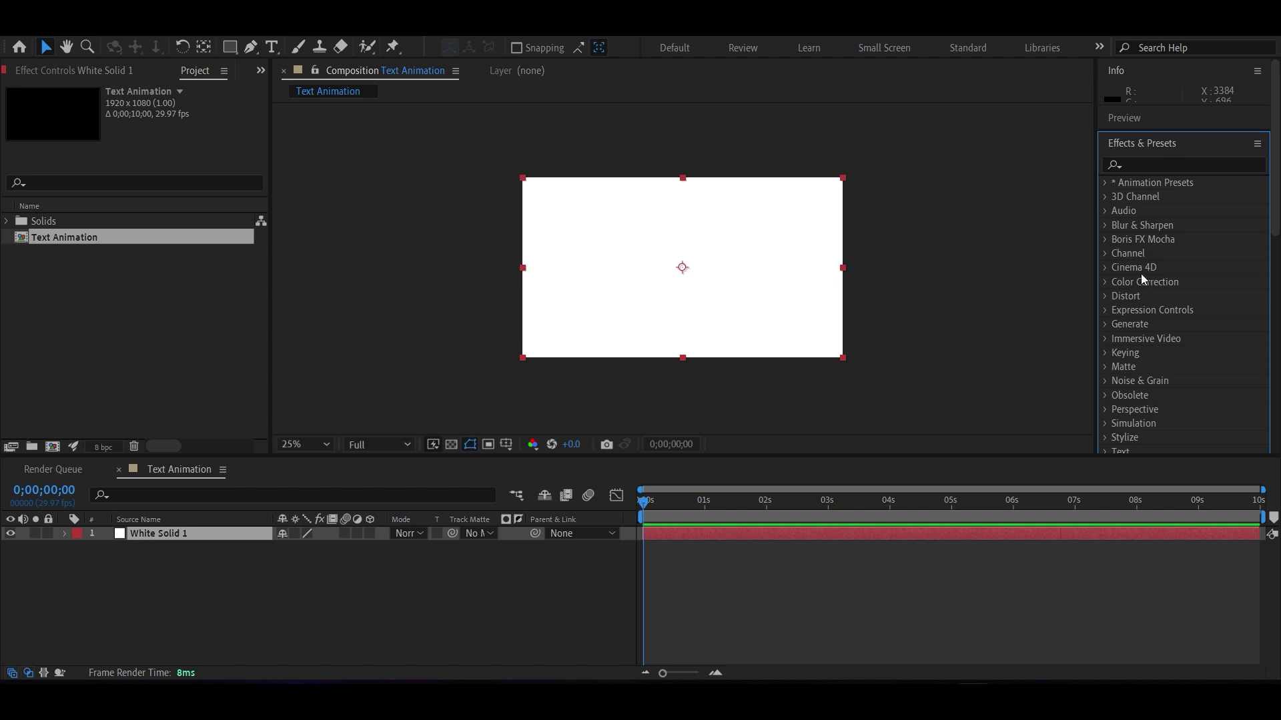
click(1143, 160)
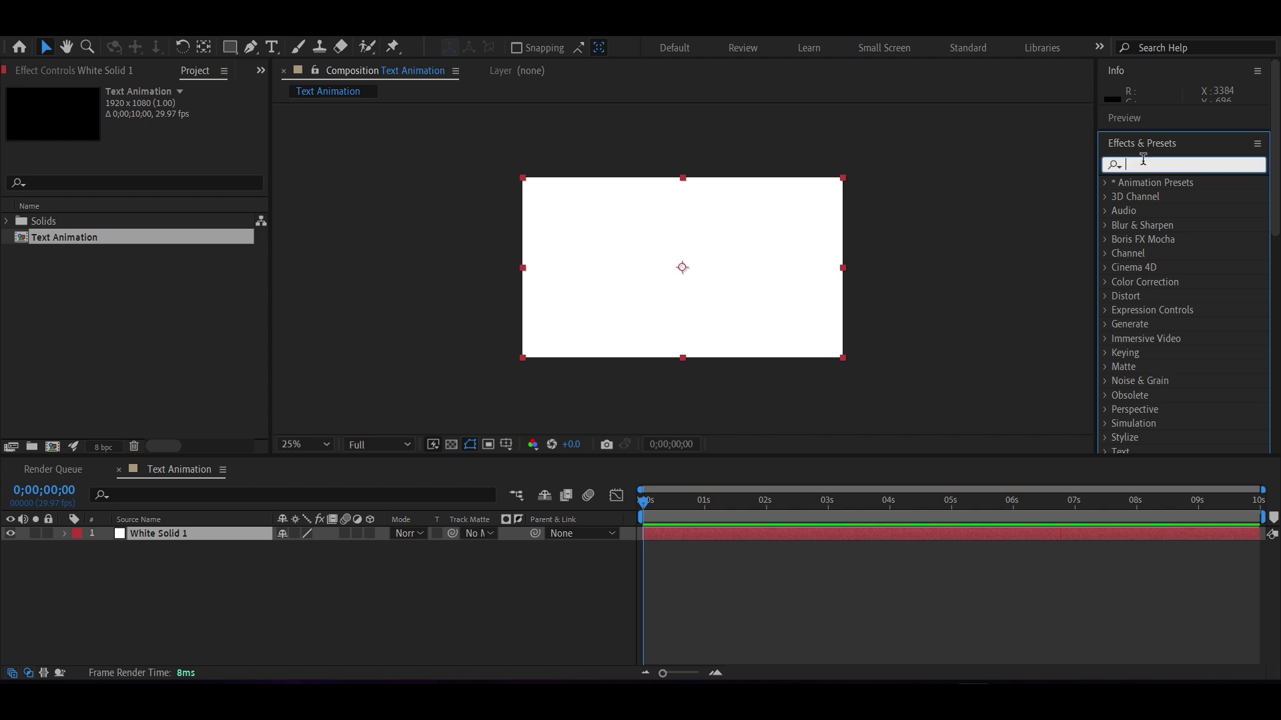
text(frac)
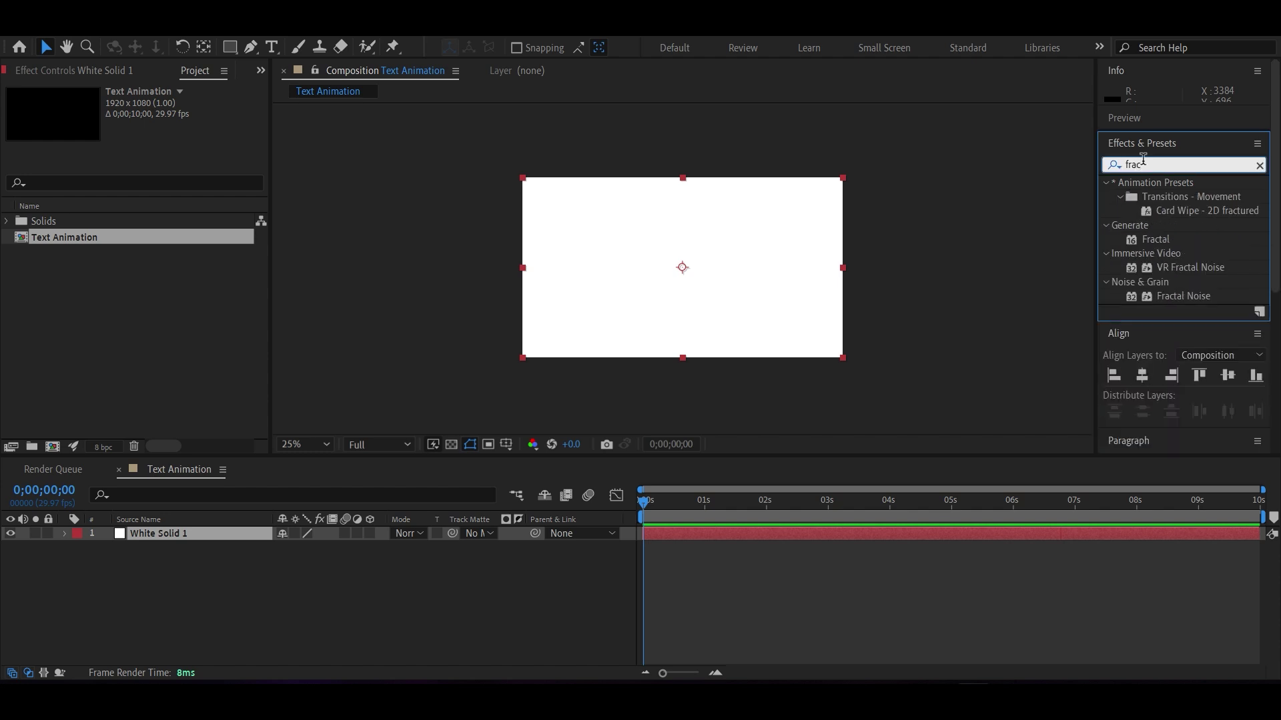
click(1175, 297)
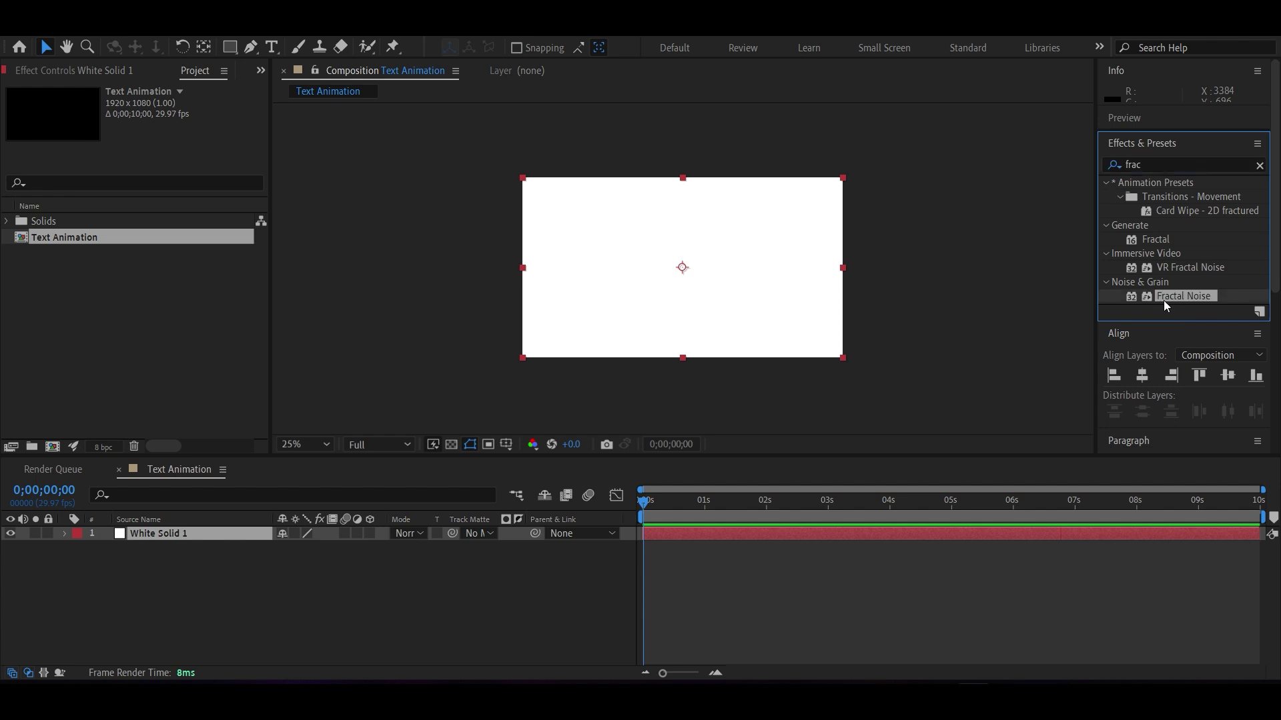
drag(1168, 303, 136, 534)
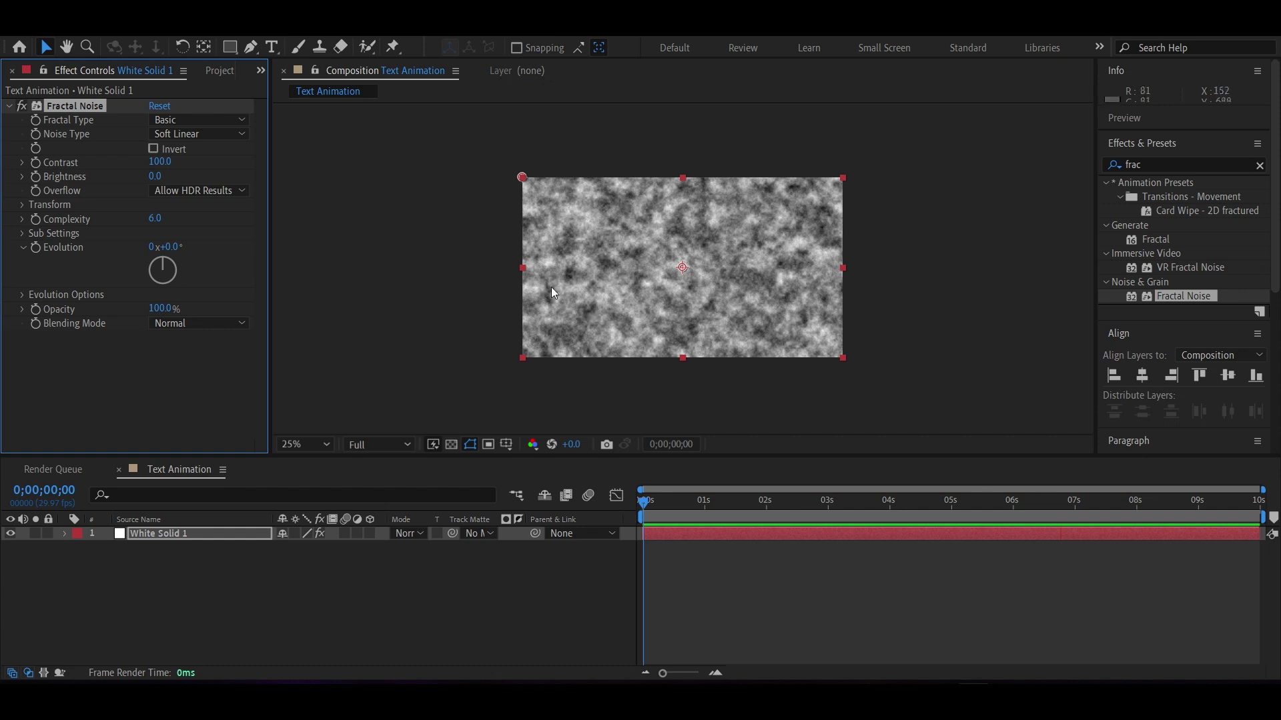
Set Fractal Noise Contrast to 150, Brightness to -50 and Transform Scale to 500
click(162, 163)
text(150)
key(Return)
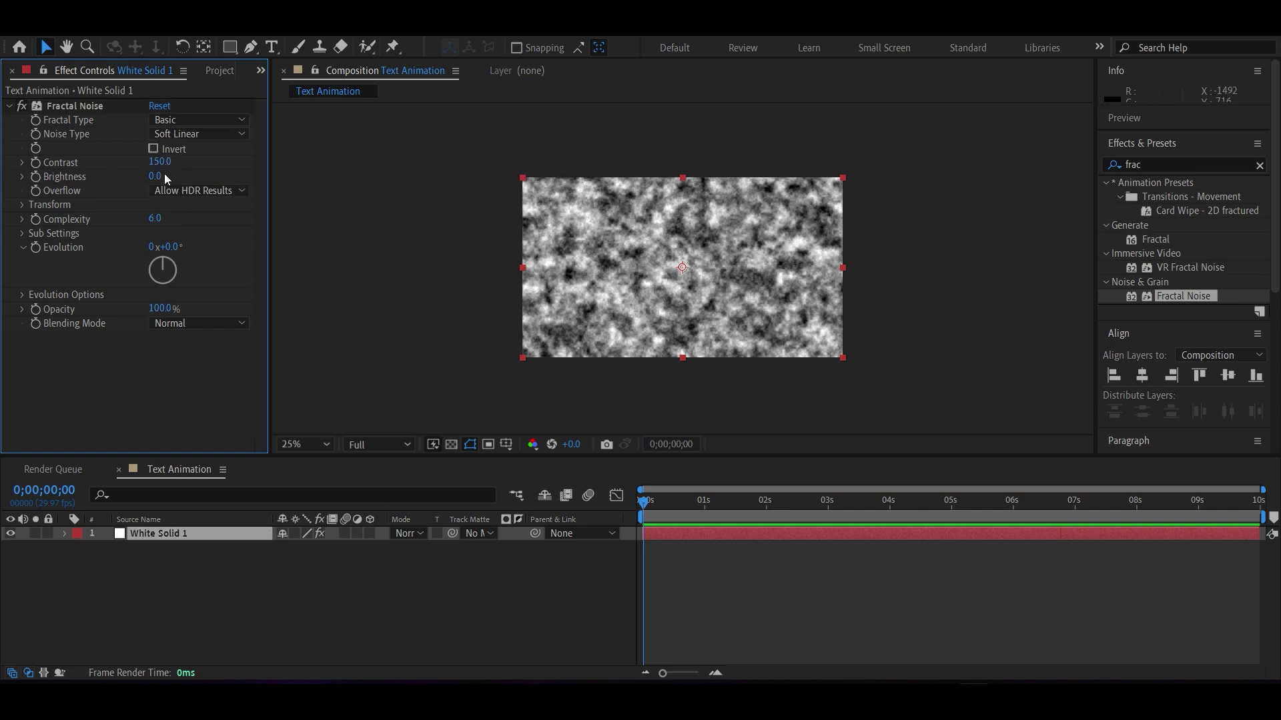
click(157, 176)
text(-50)
key(Return)
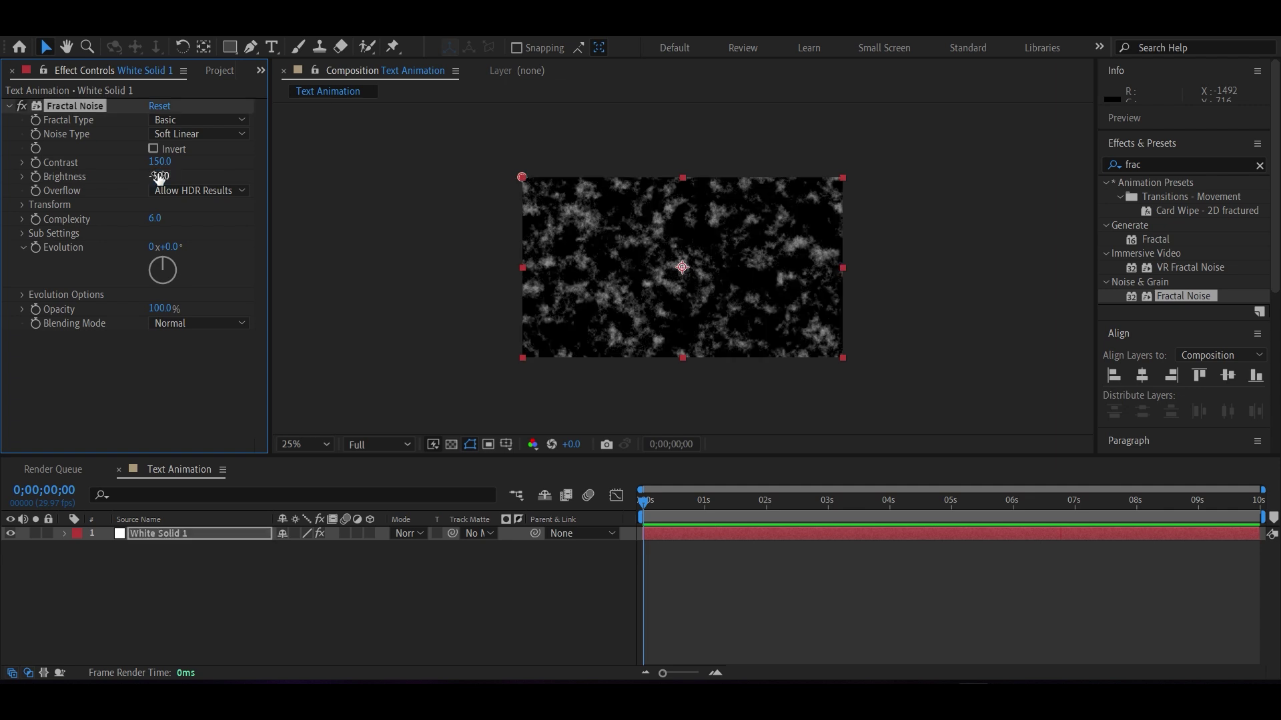
click(16, 207)
click(160, 248)
text(500)
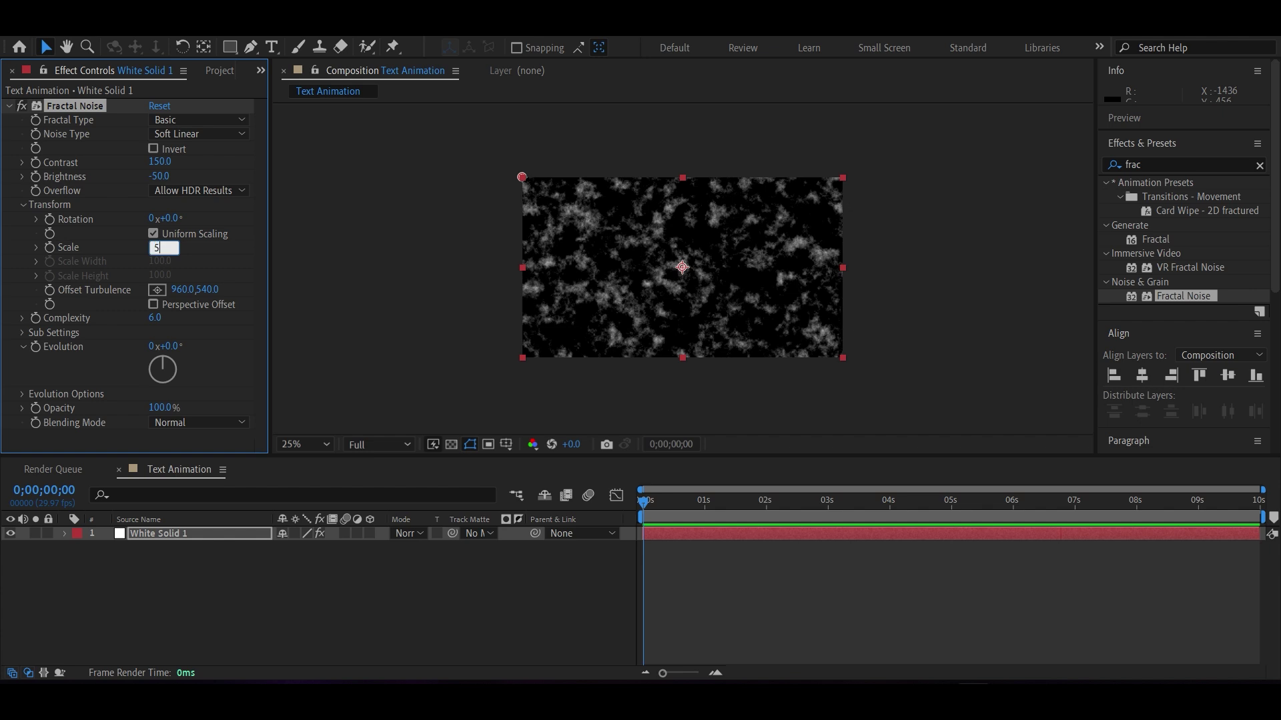
key(Return)
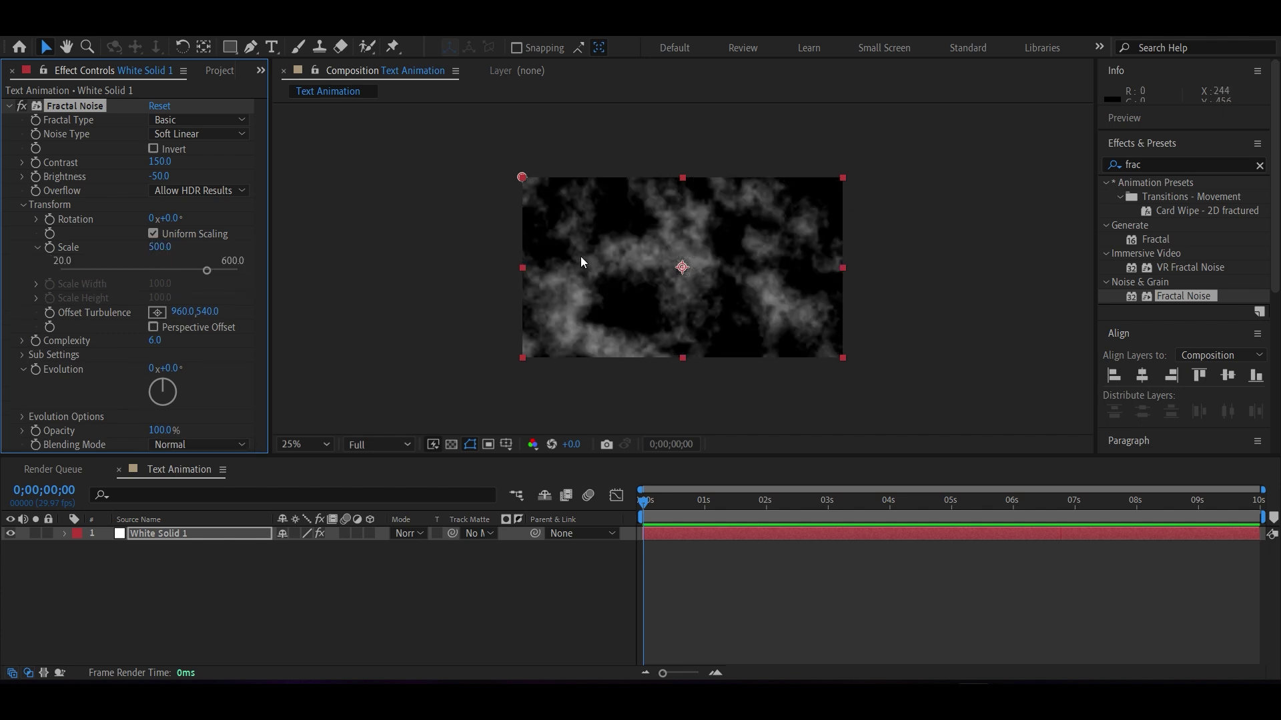
Duplicate the White Solid 1 layer
click(264, 610)
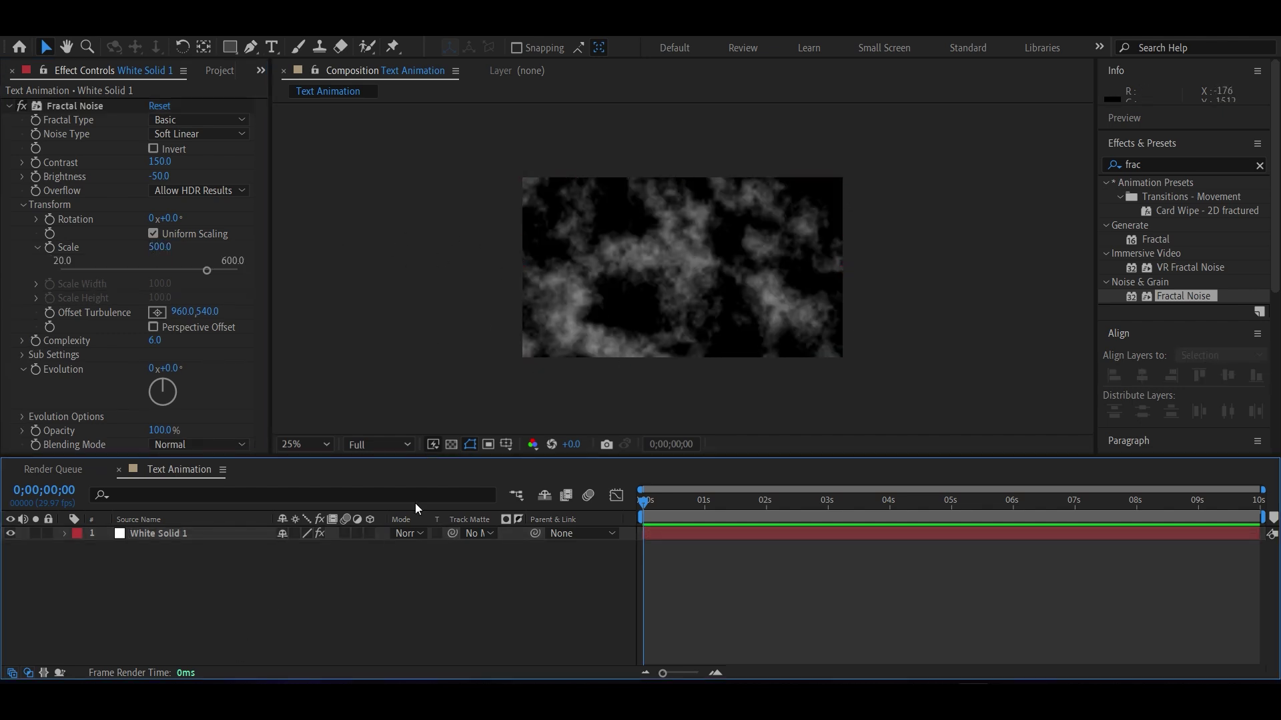
click(111, 537)
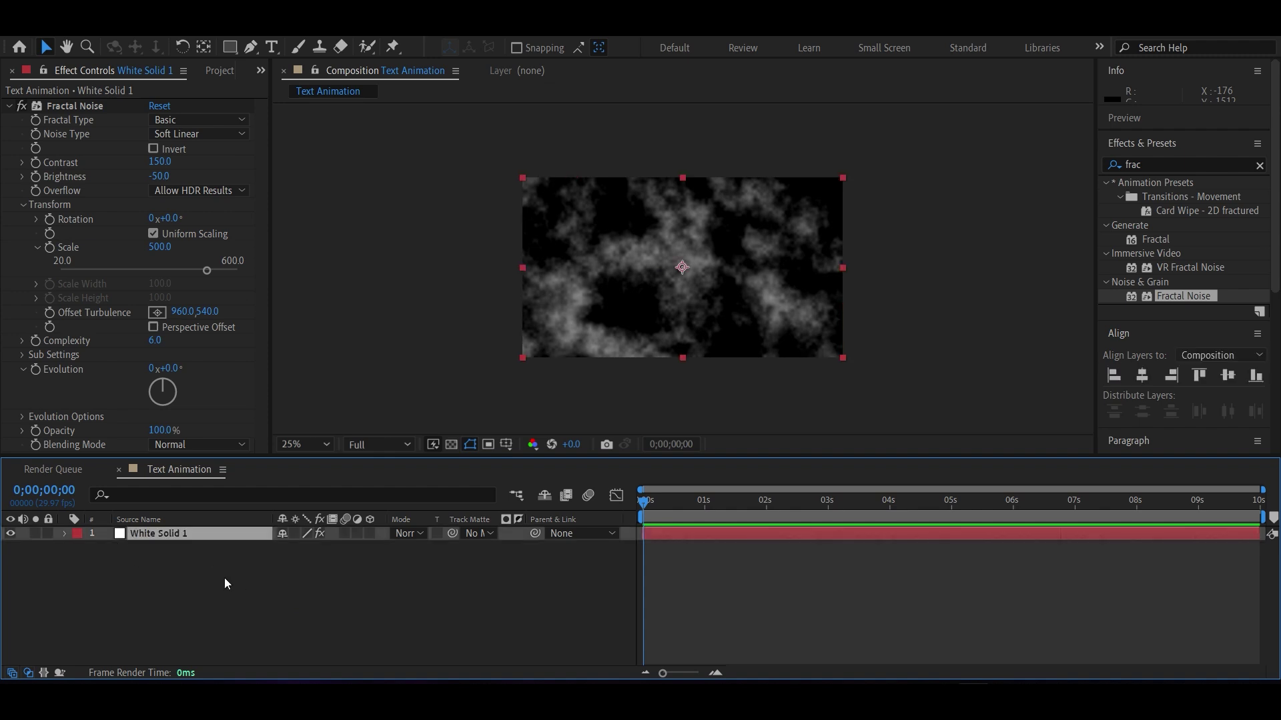
key(ctrl+d)
Replace Fractal Noise on the top copy with the Grid effect
click(65, 105)
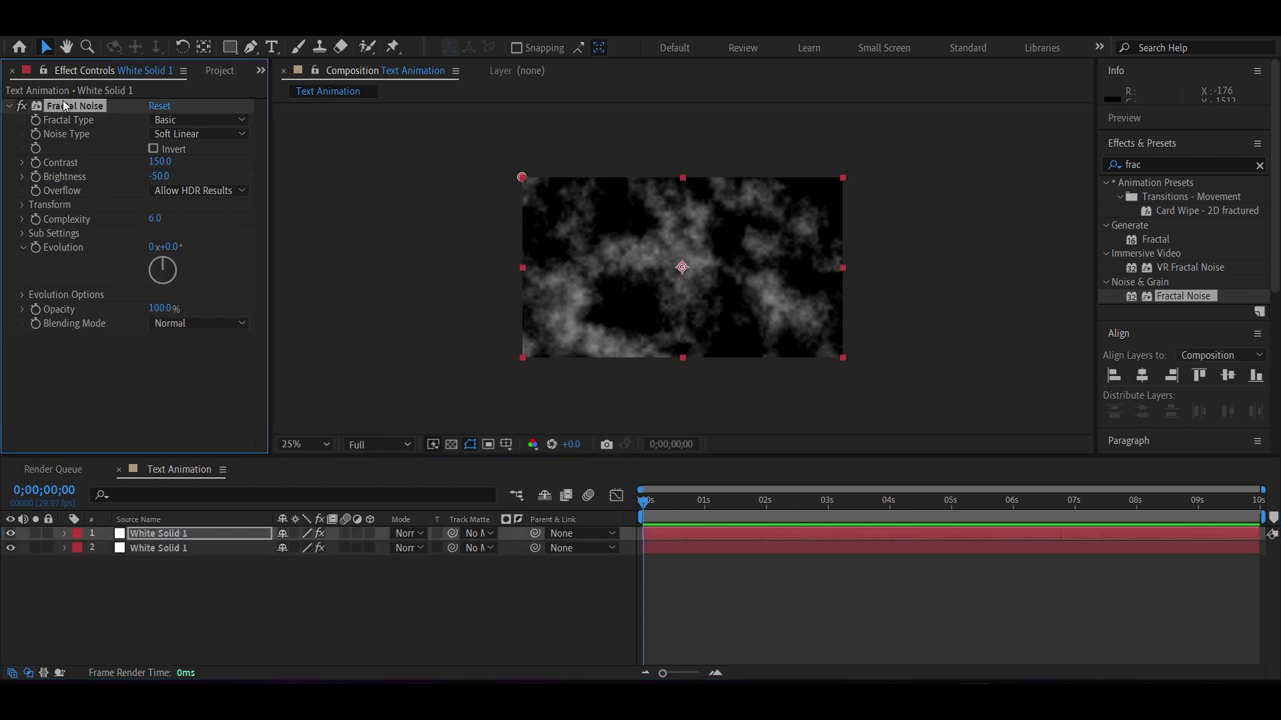
key(Delete)
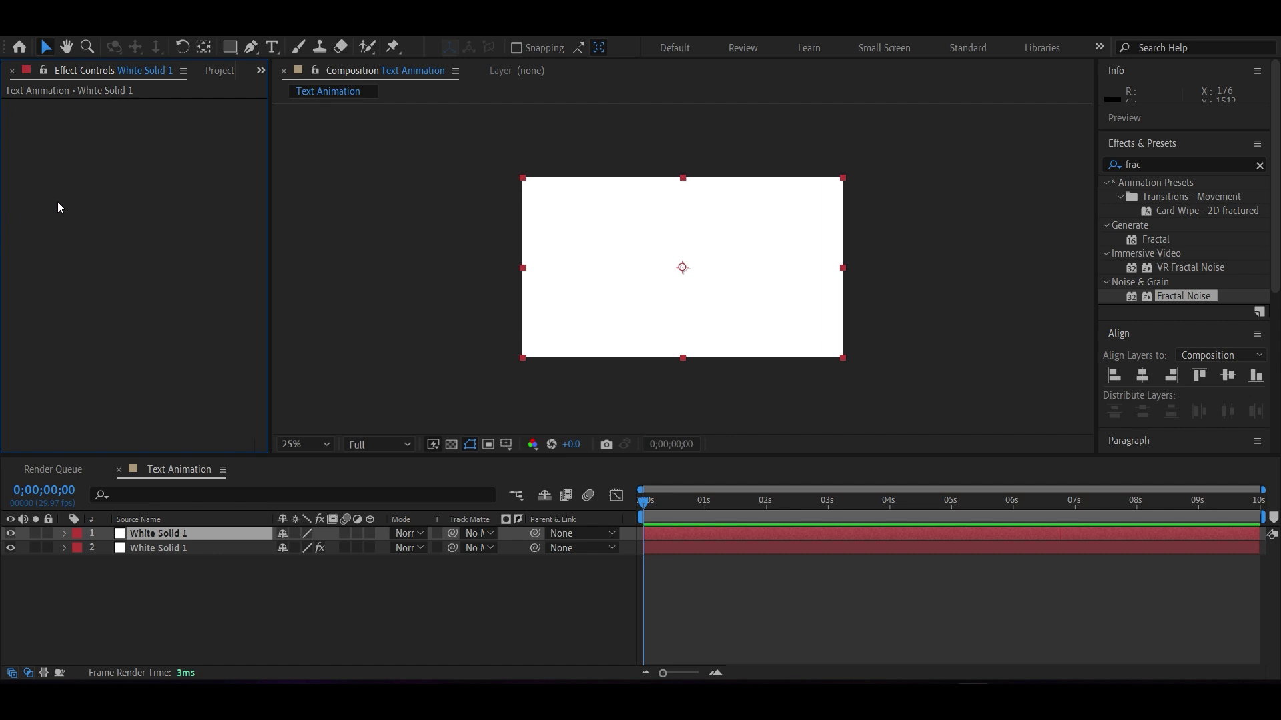
click(1138, 165)
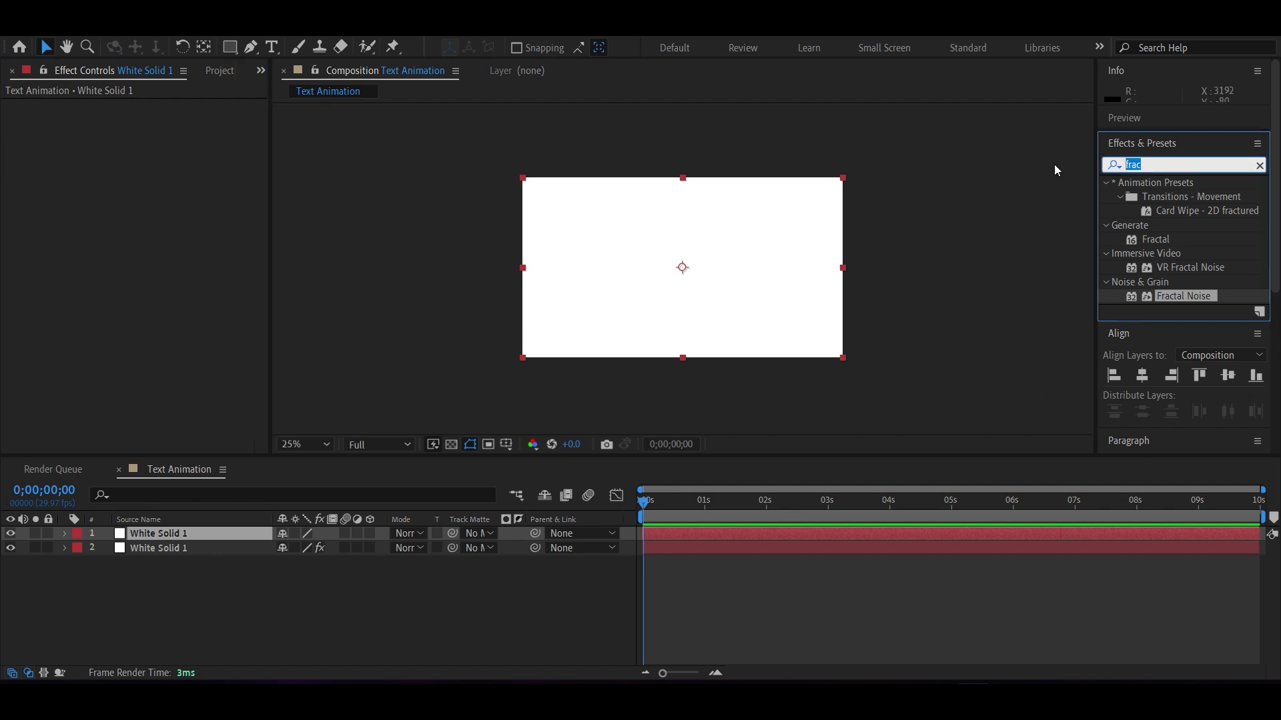
text(Grid)
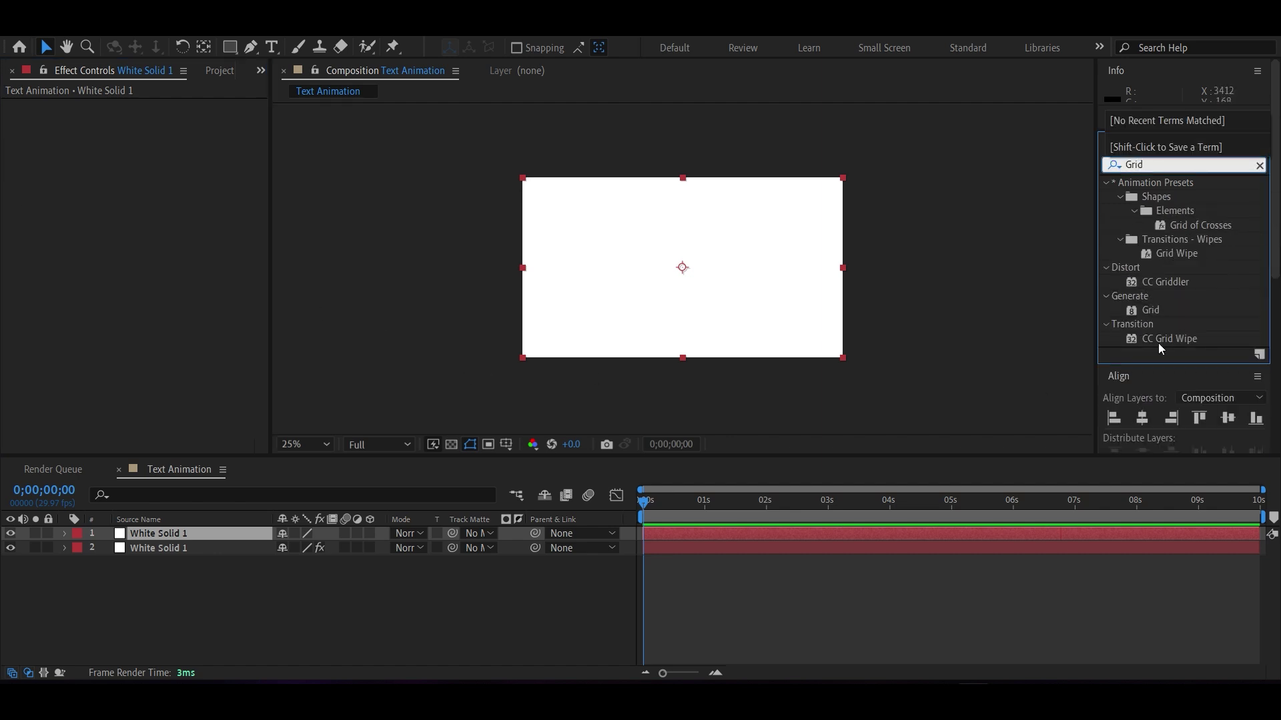
click(1147, 312)
drag(1148, 312, 174, 532)
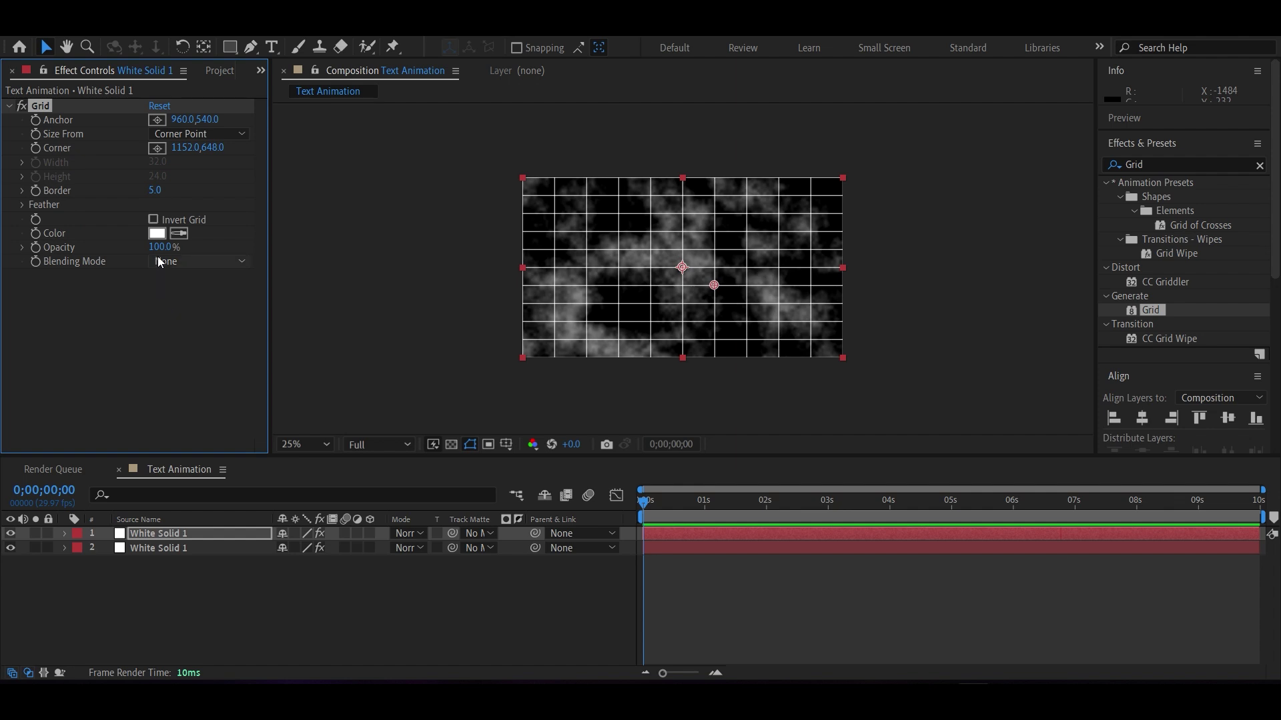
Set Grid to Width & Height Sliders, width 10, height 10, border 9, and invert it
click(180, 135)
click(194, 187)
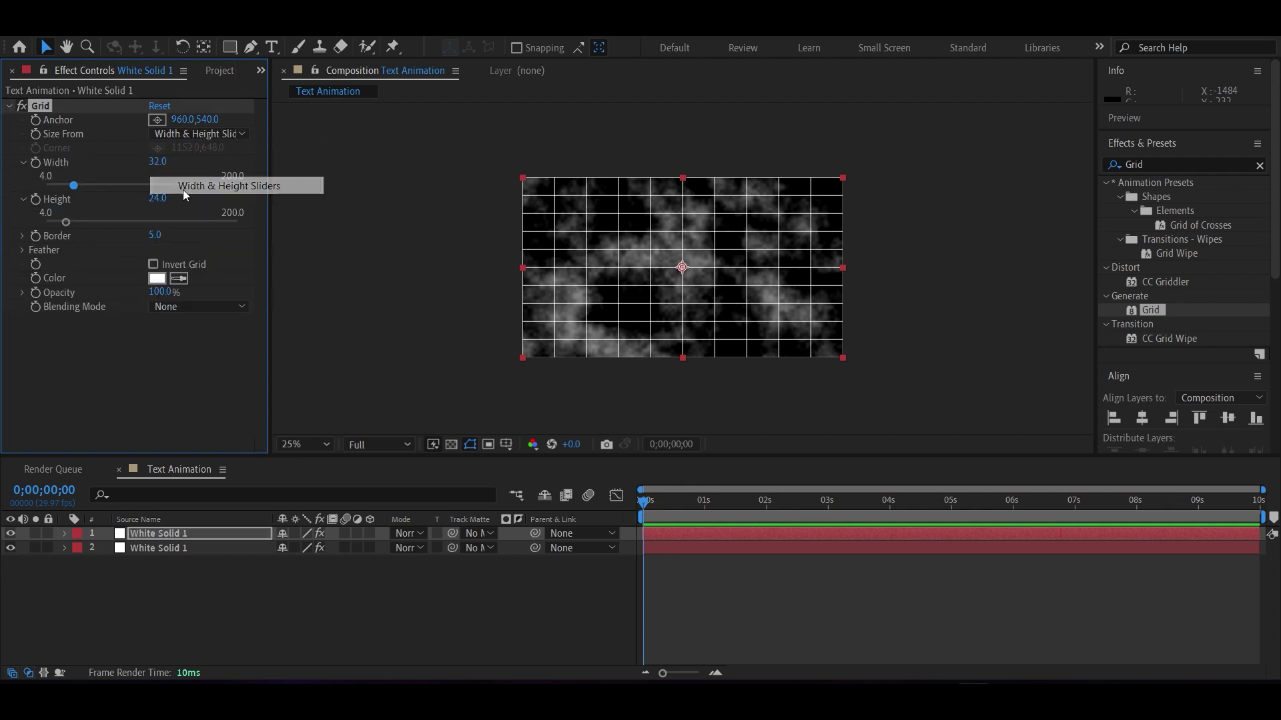
click(158, 162)
text(10)
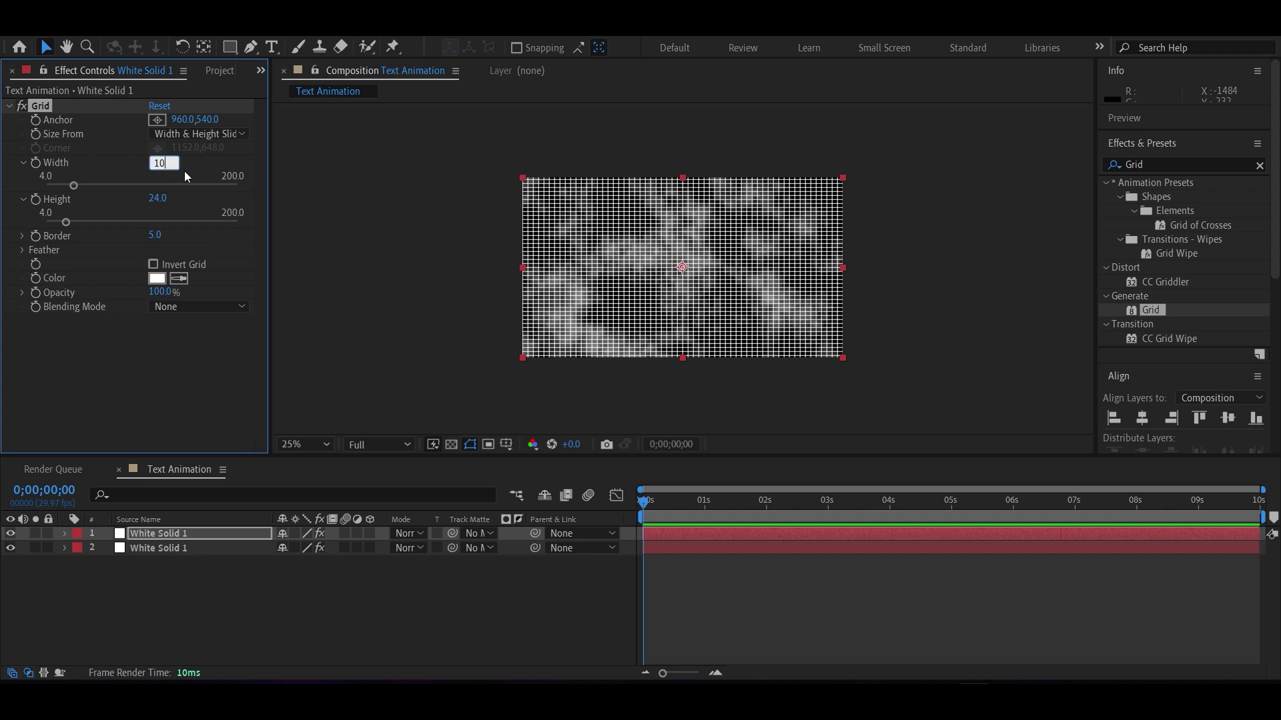
key(Return)
click(159, 198)
text(10)
key(Return)
click(154, 235)
text(9)
key(Return)
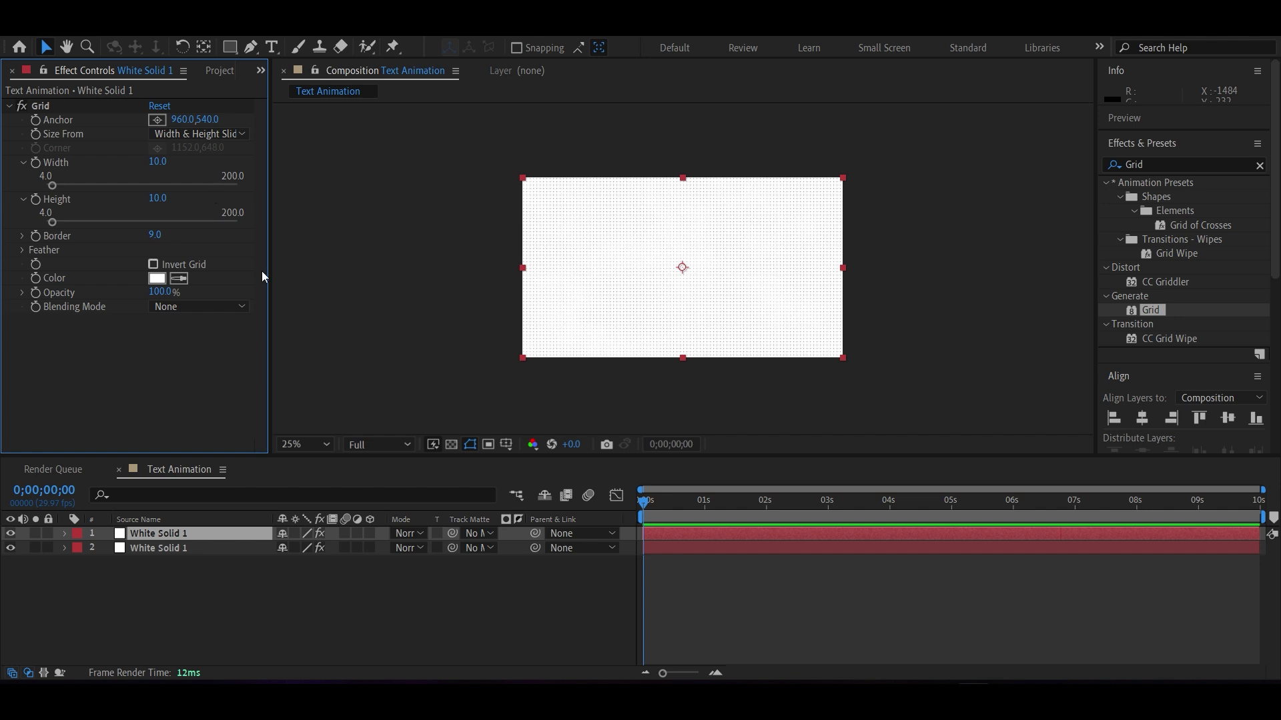
click(153, 265)
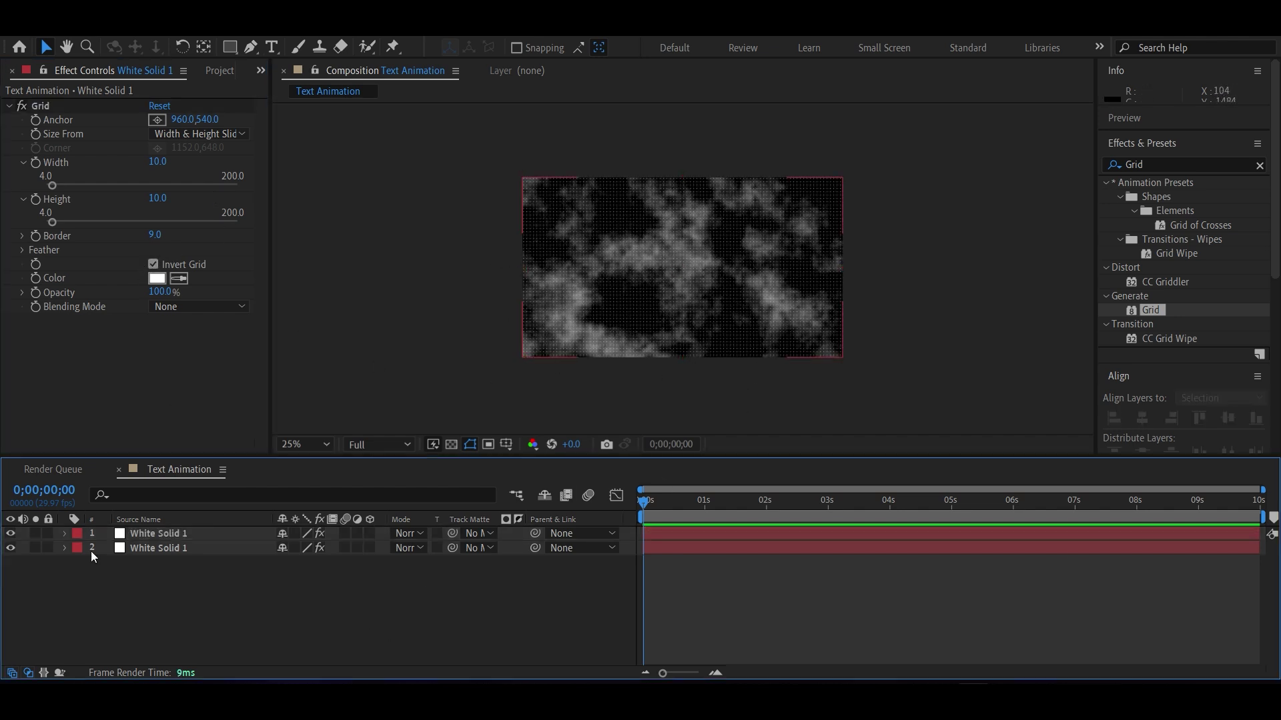
Use the Grid layer as the track matte for the fractal noise layer
click(144, 549)
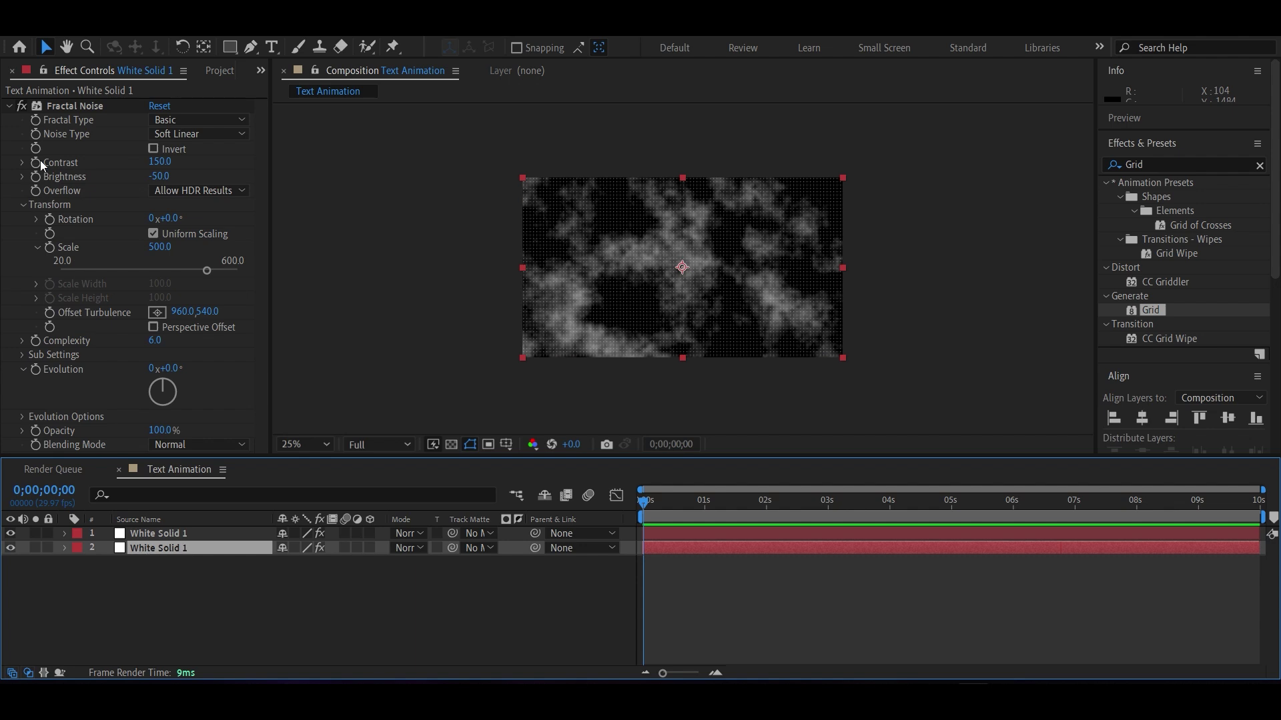
click(478, 548)
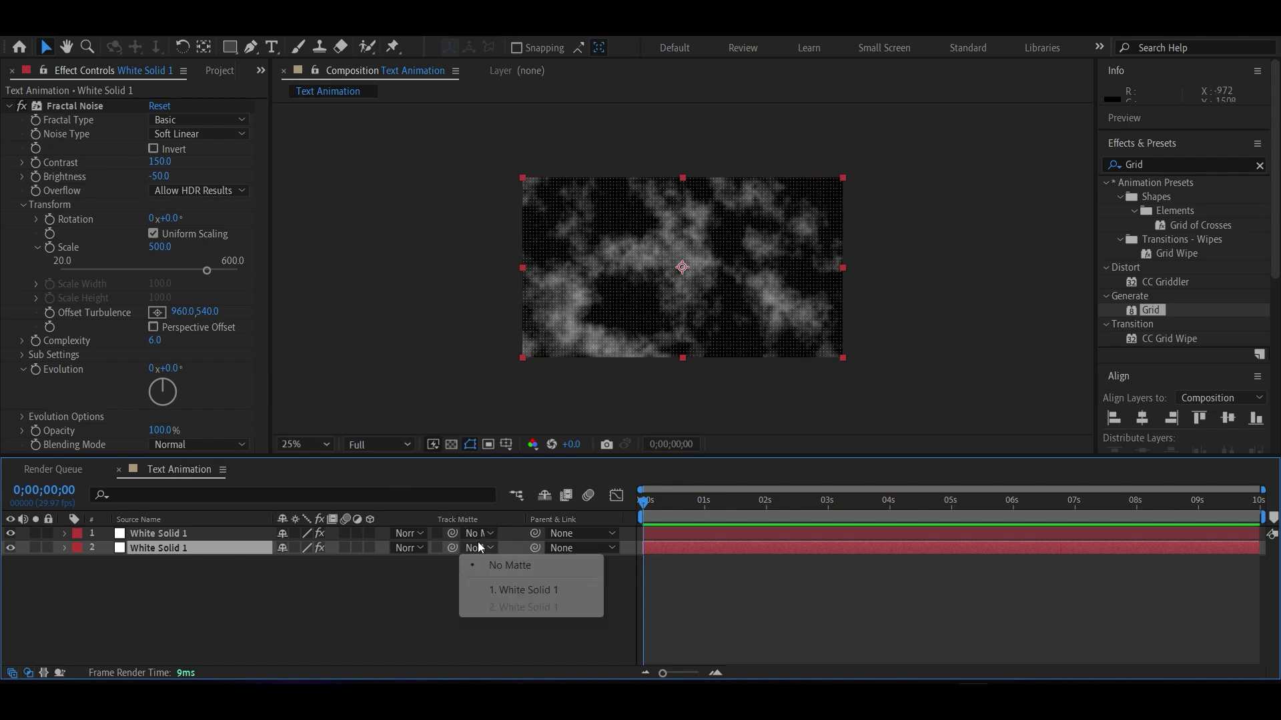
click(507, 589)
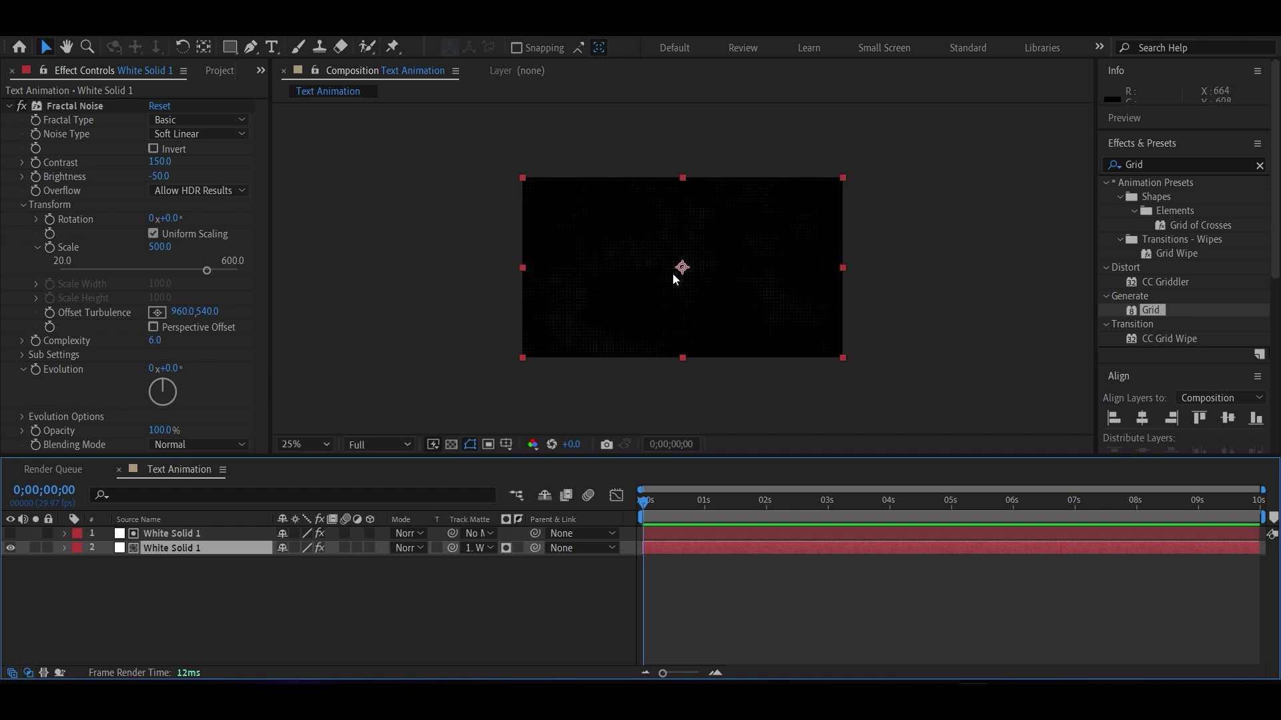
click(397, 586)
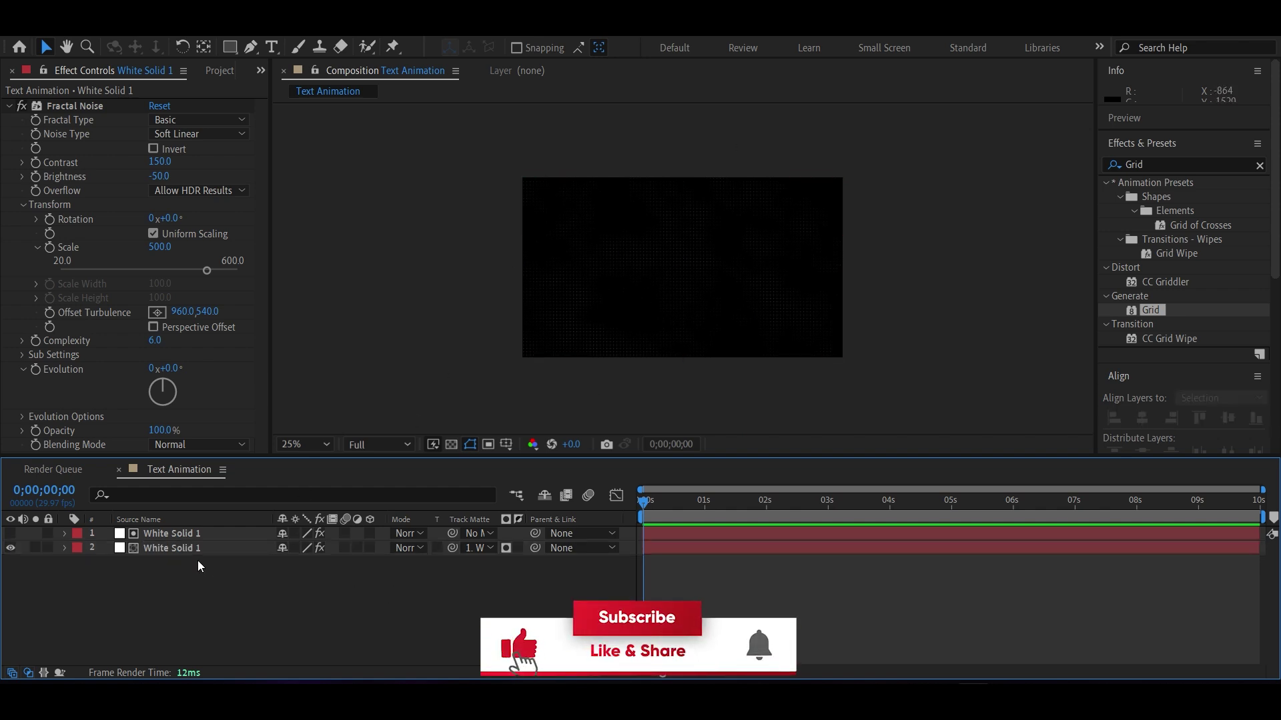
click(155, 550)
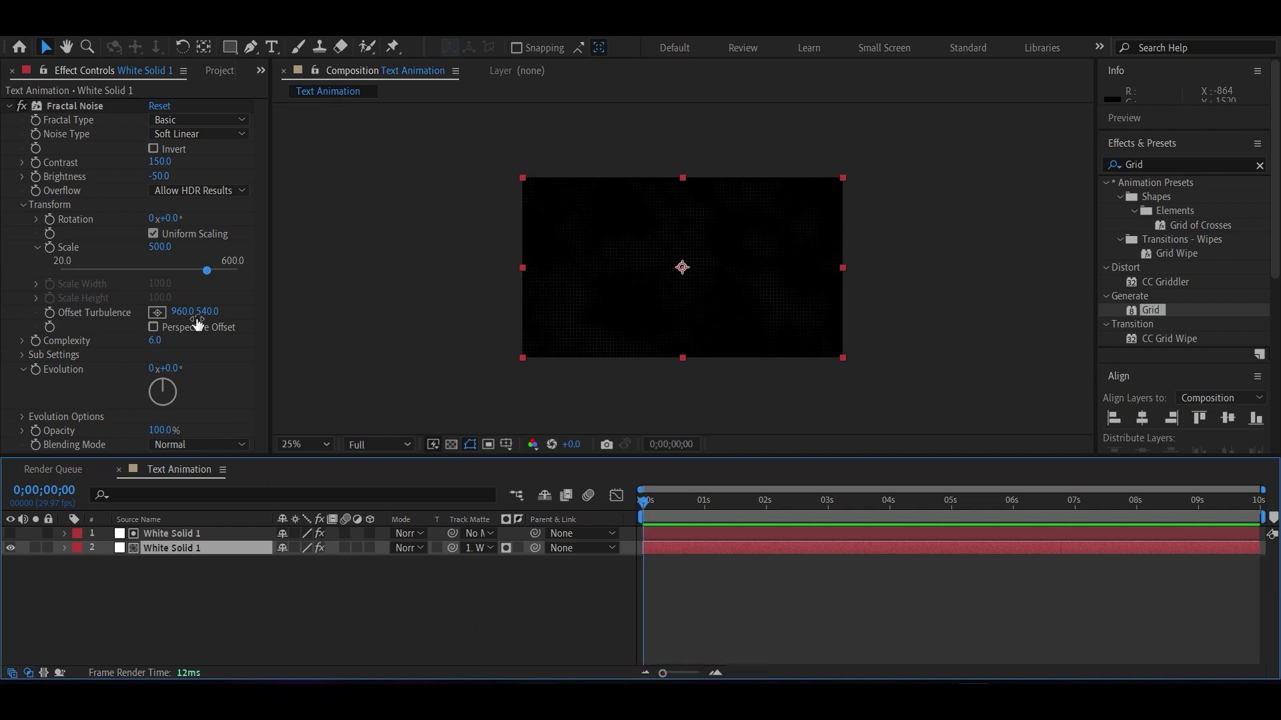
Keyframe Evolution from 0x at 0 s to 1x+0.0 at 5 s, then preview
click(33, 378)
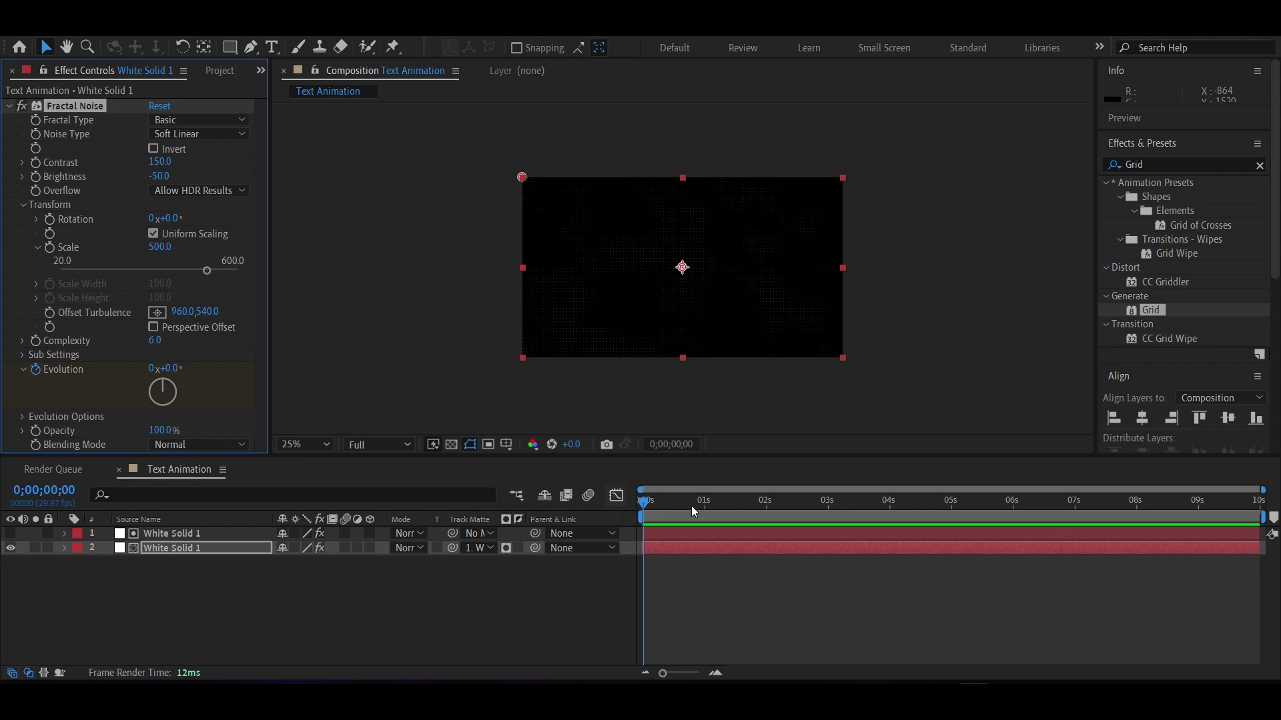
drag(643, 501, 955, 508)
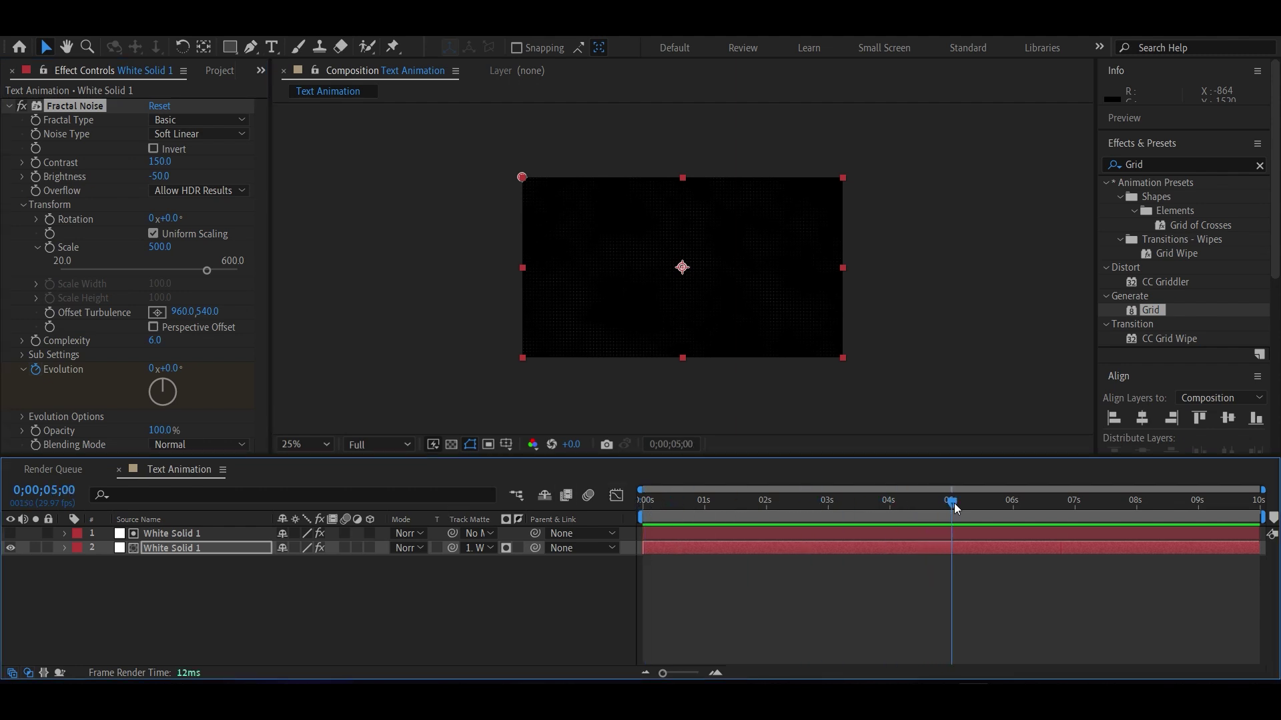
click(164, 370)
key(Return)
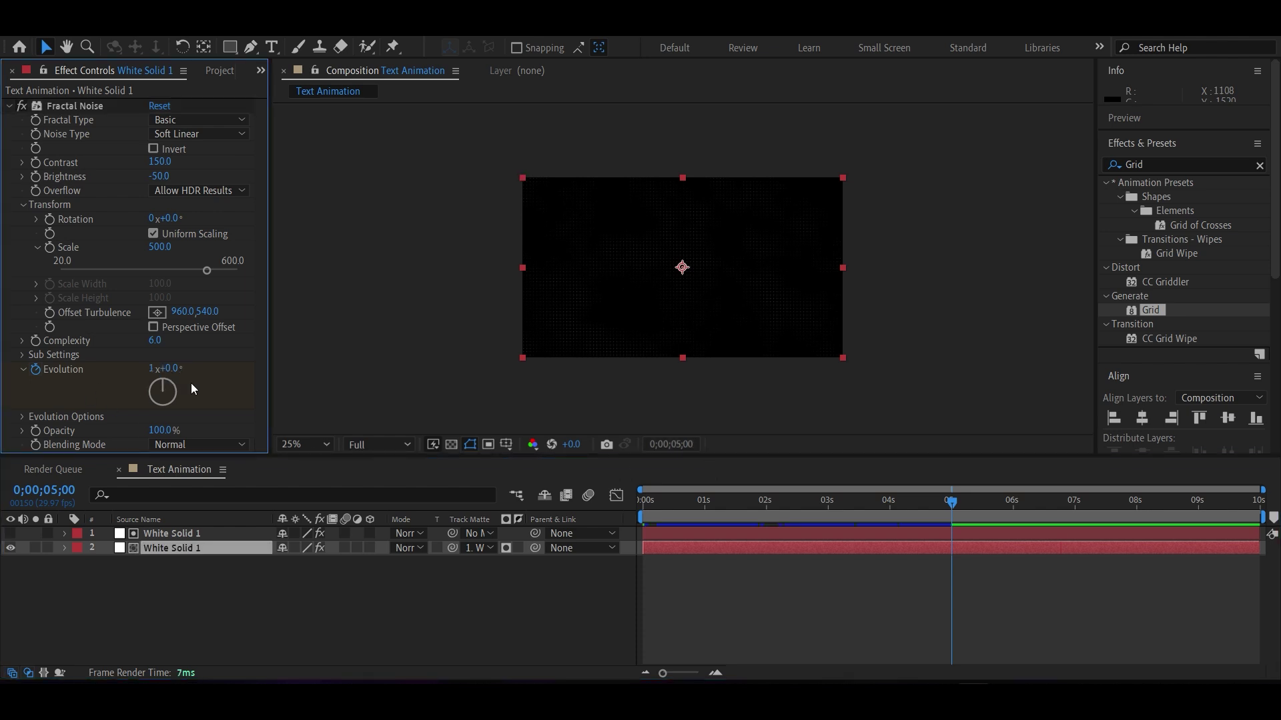
drag(753, 504, 547, 500)
key(space)
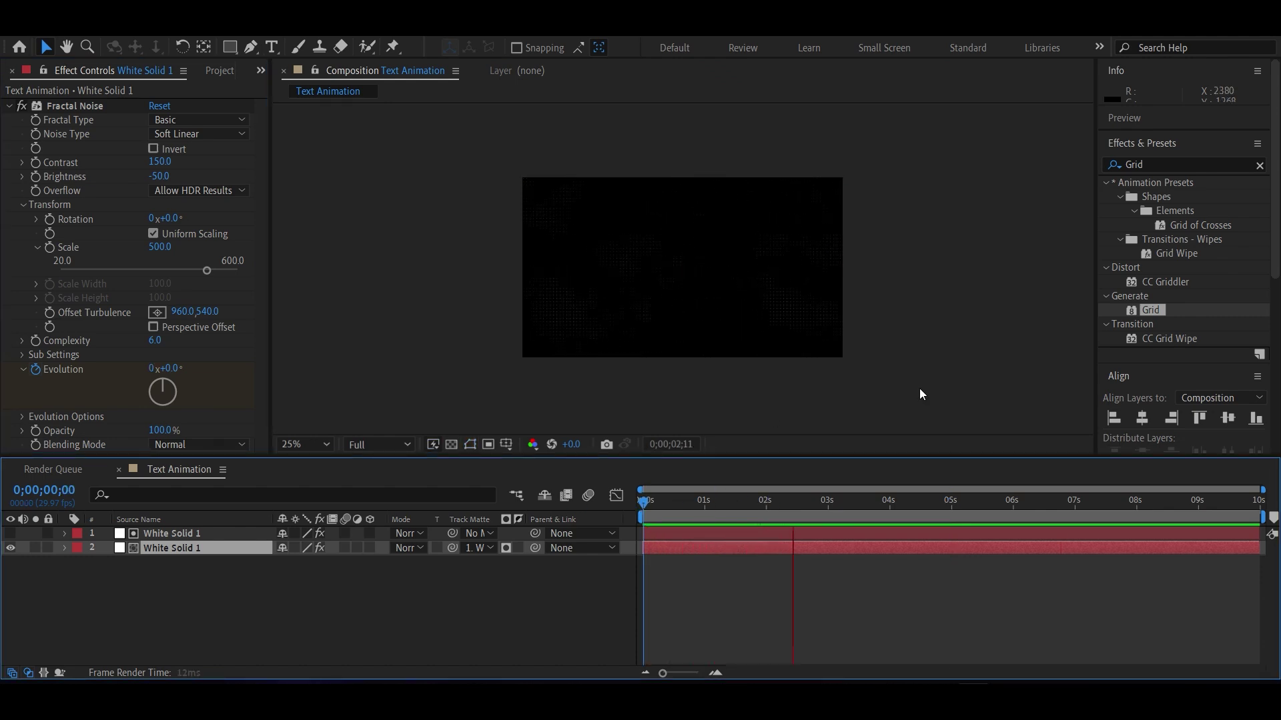
key(space)
Create a new solid in a very dark gray (#111111)
click(290, 584)
right_click(290, 584)
mouse_move(328, 400)
click(540, 430)
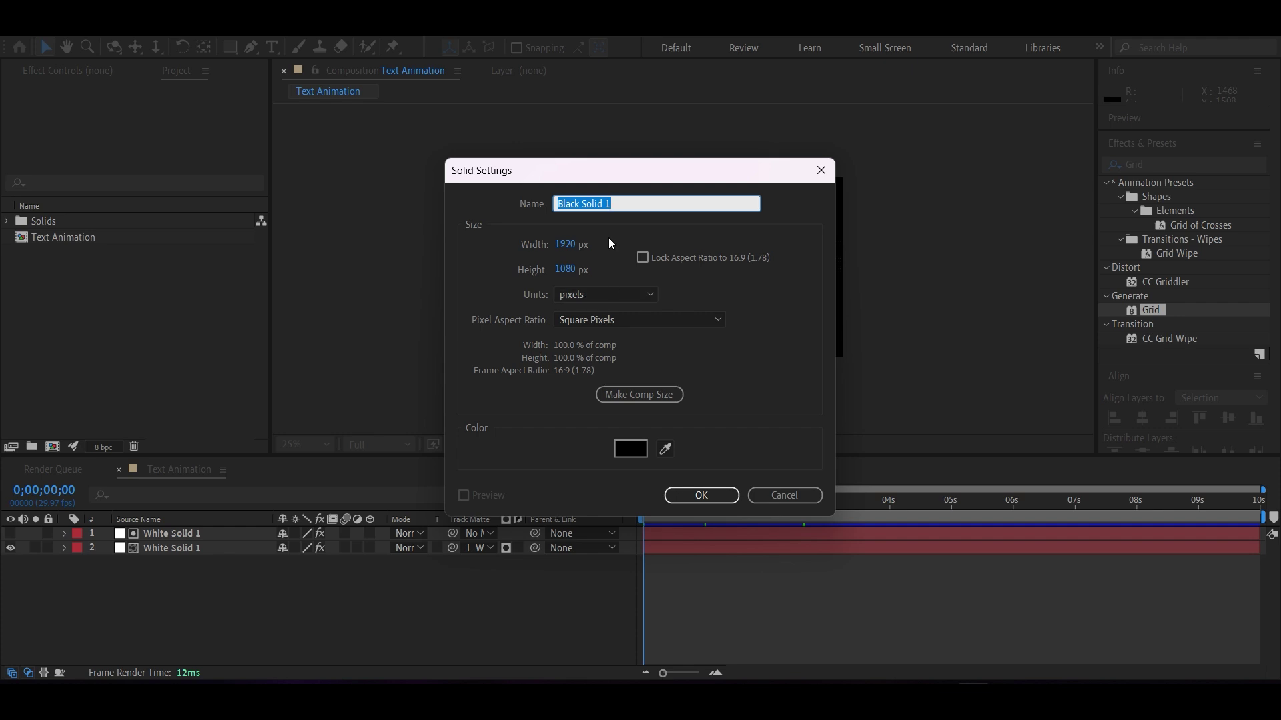
click(633, 448)
mouse_move(106, 455)
mouse_down()
mouse_move(95, 458)
mouse_move(127, 460)
mouse_move(51, 468)
mouse_move(82, 466)
mouse_up()
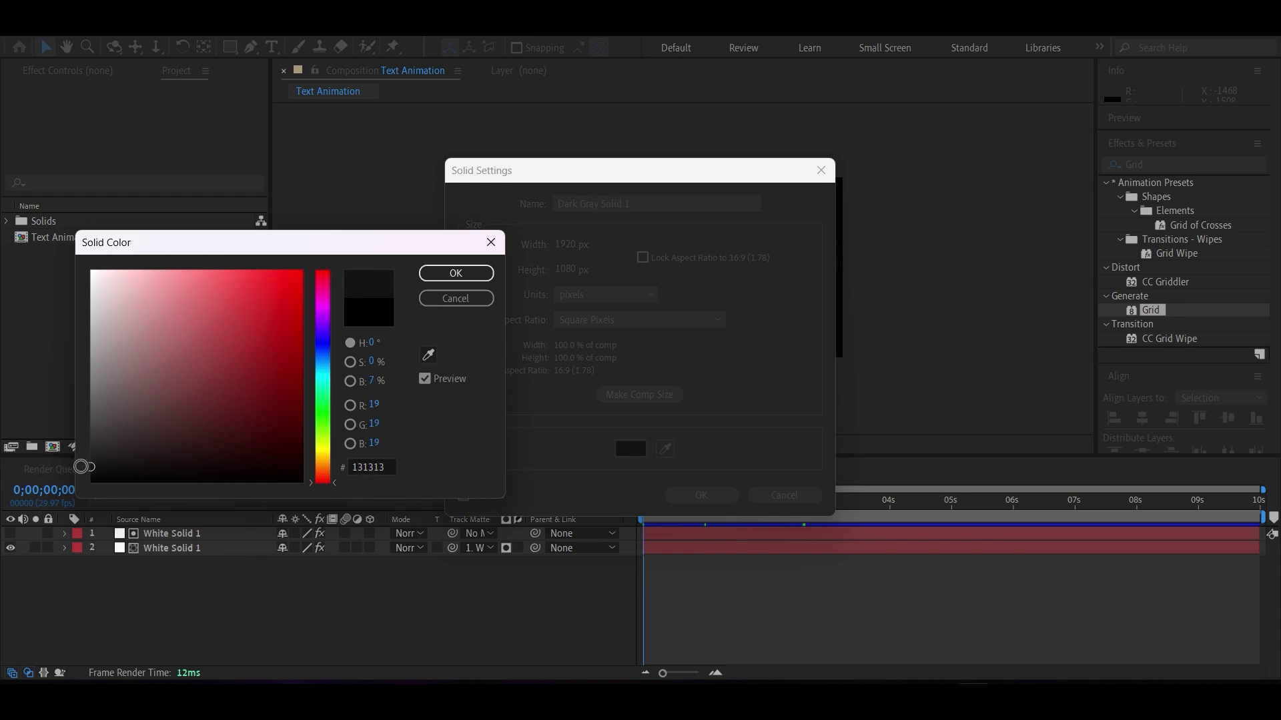
click(446, 272)
click(673, 497)
Move the dark gray solid to the bottom of the layer stack and view at 50%
drag(254, 533, 166, 621)
key(ctrl+shift+a)
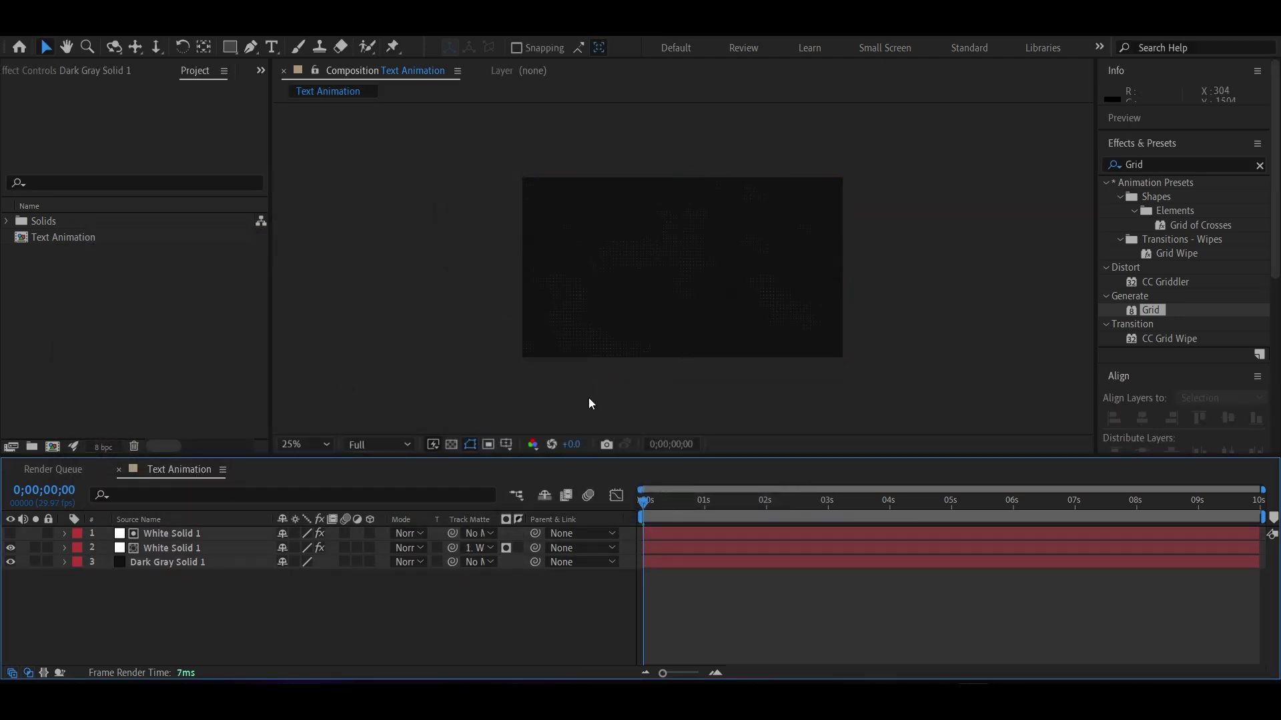
key(period)
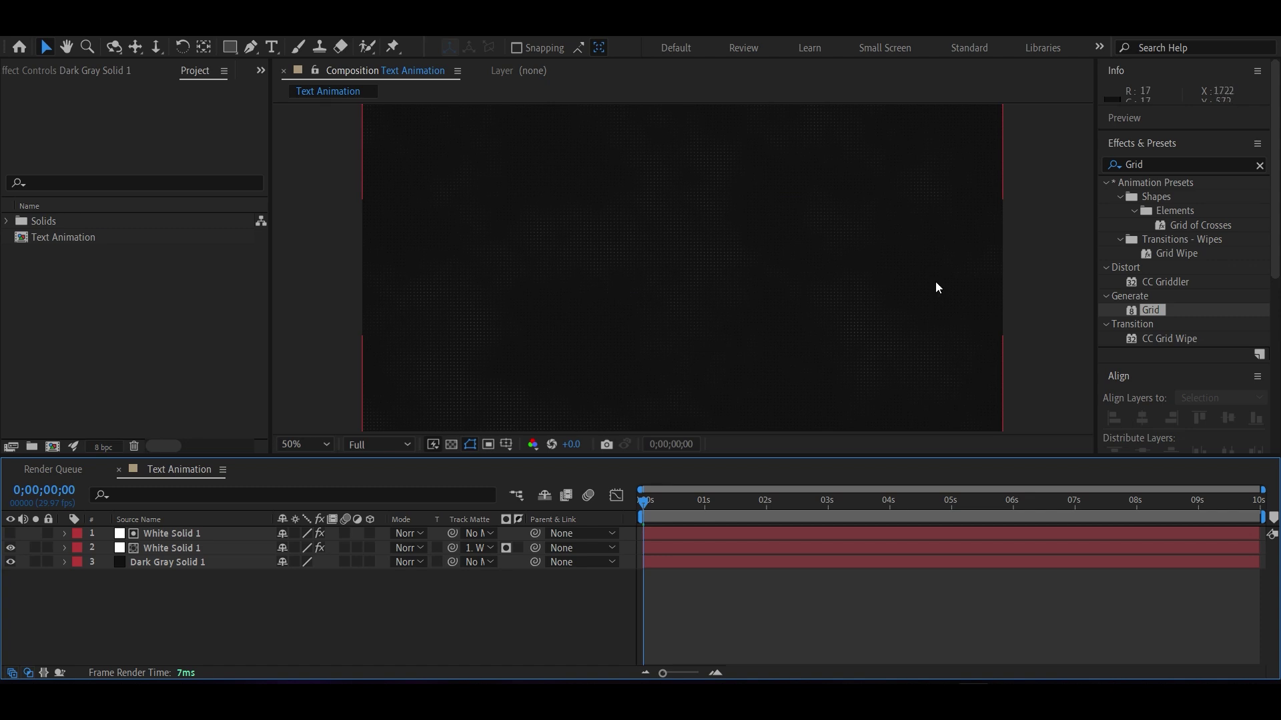
Pre-compose all three layers into 'BG Comp' and switch to the Standard workspace
key(ctrl+a)
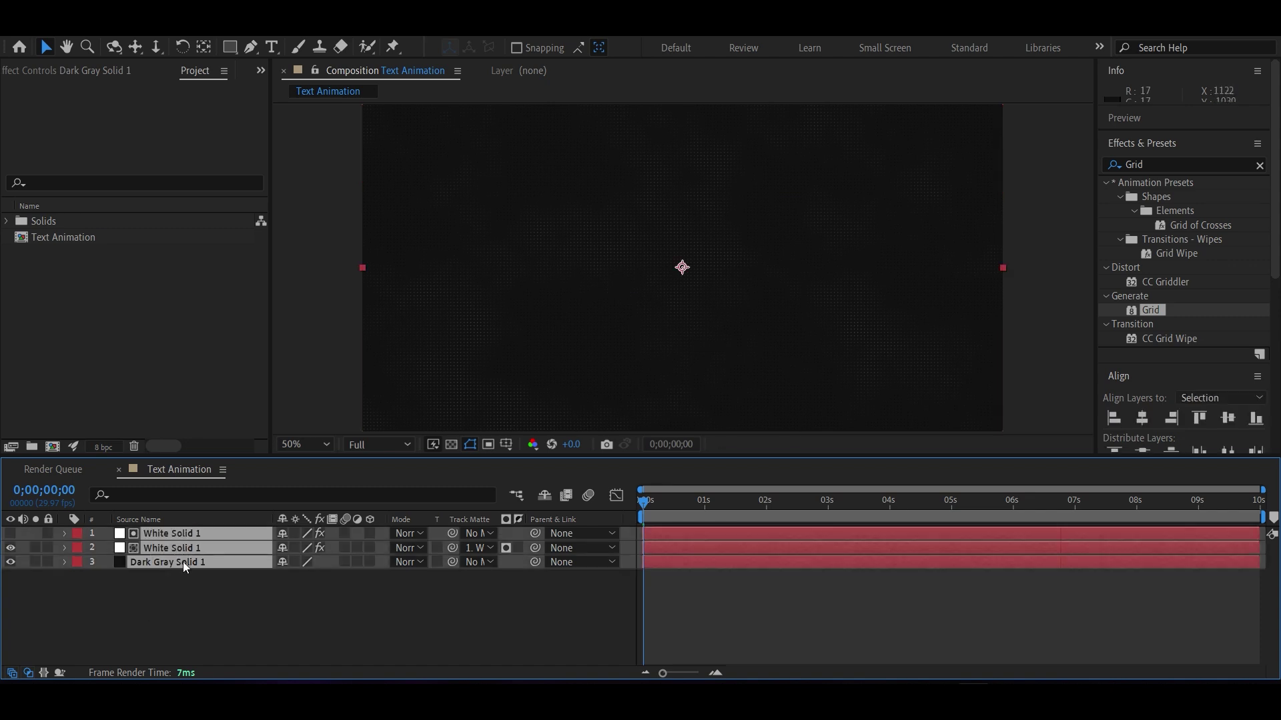
right_click(166, 543)
click(251, 438)
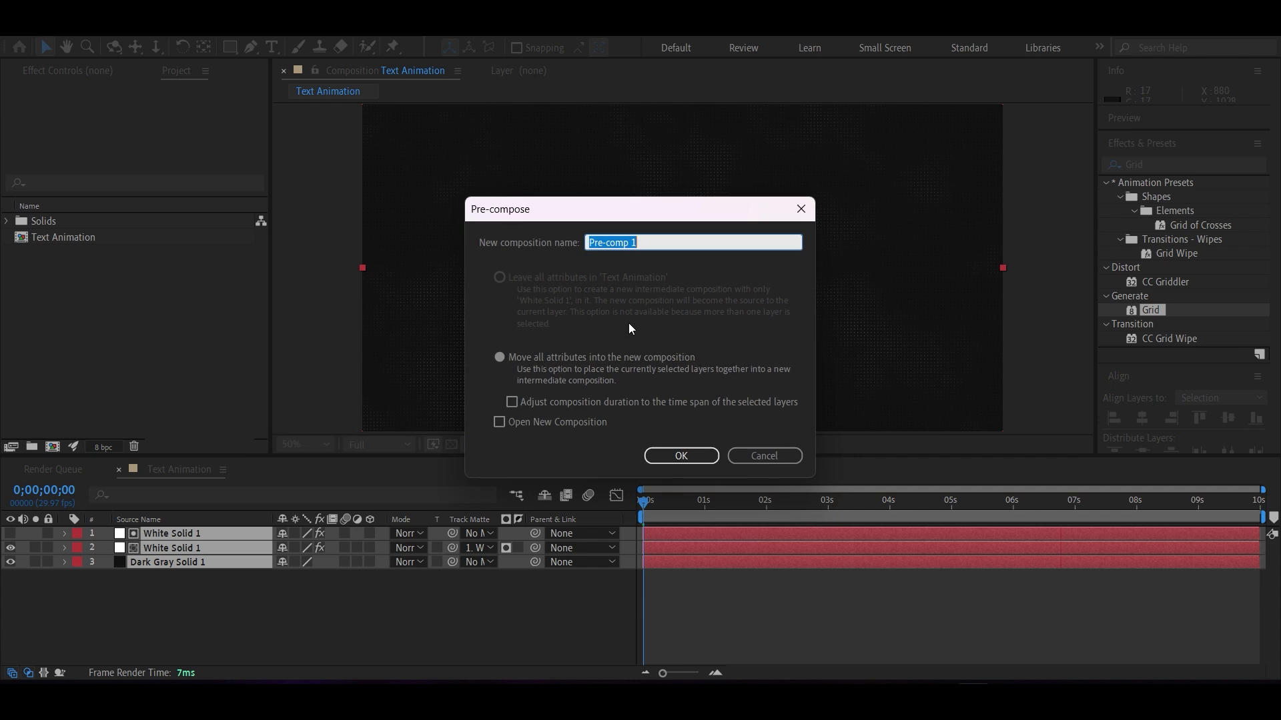
text(BG Comp)
click(681, 455)
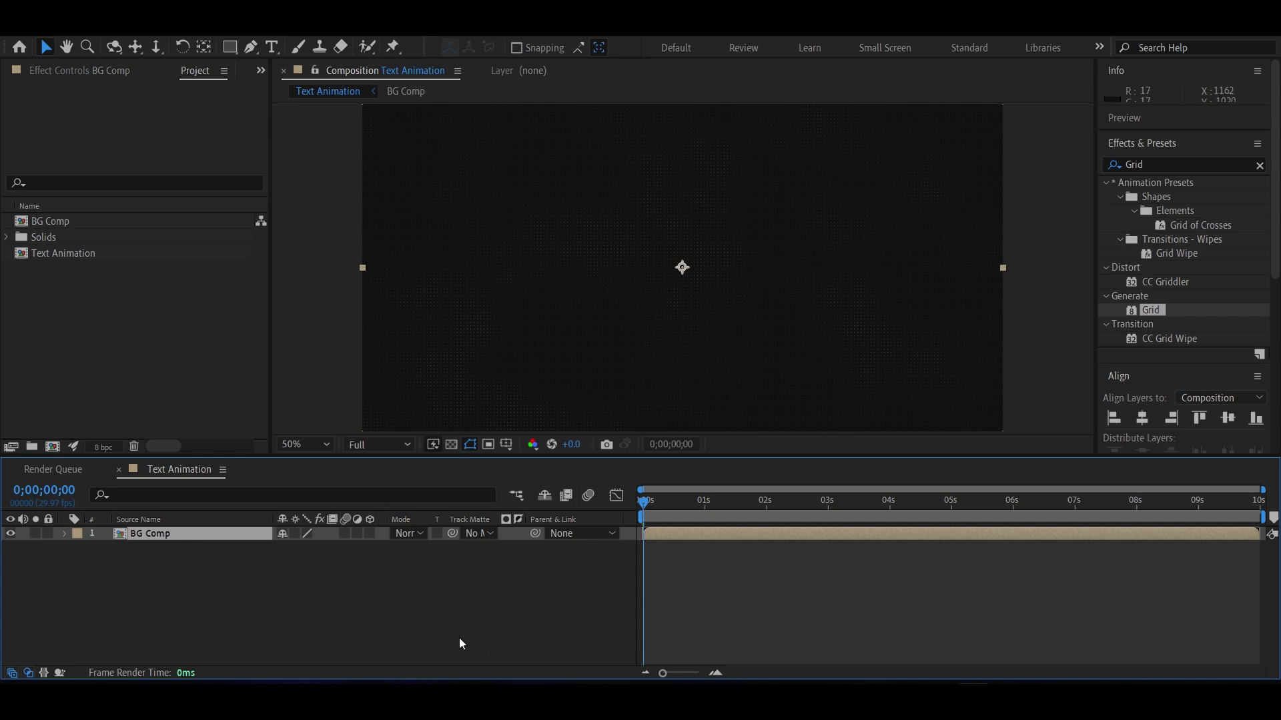
key(shift+F10)
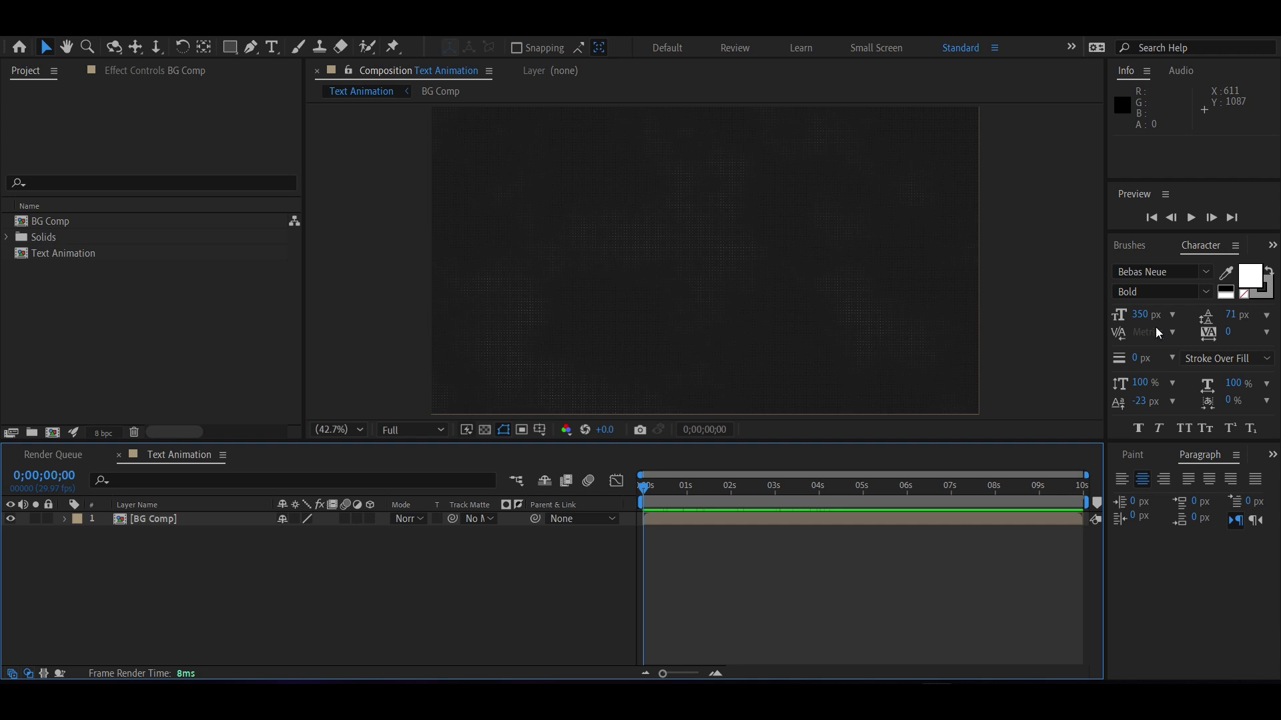
Type NITRO on the canvas in Bebas Neue Bold
click(271, 48)
click(1147, 272)
text(bebas)
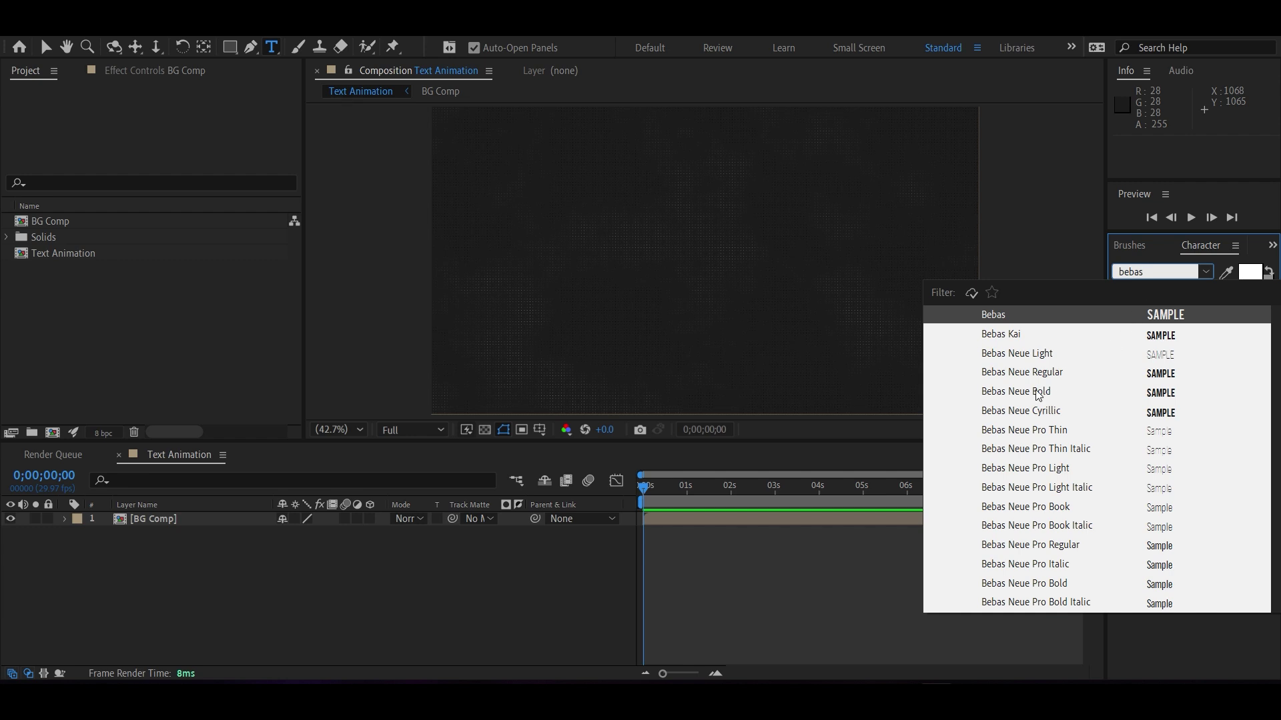
click(1039, 395)
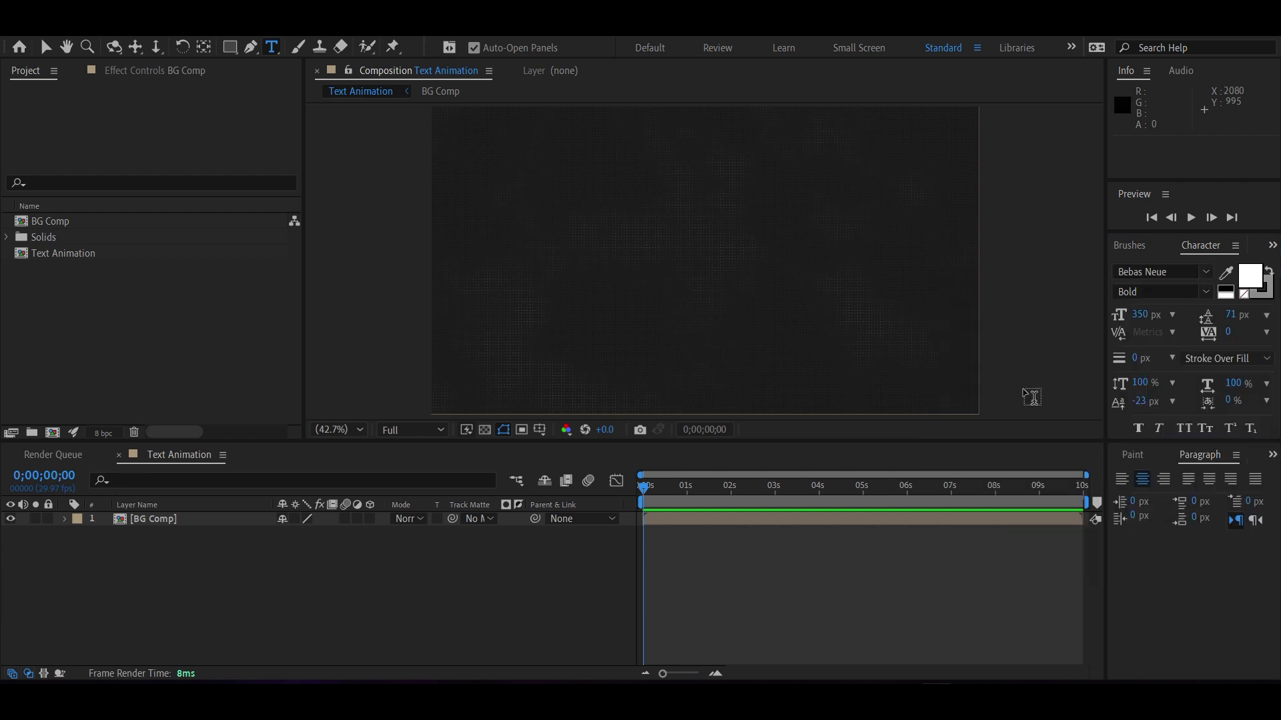
click(625, 287)
text(NITR)
text(O)
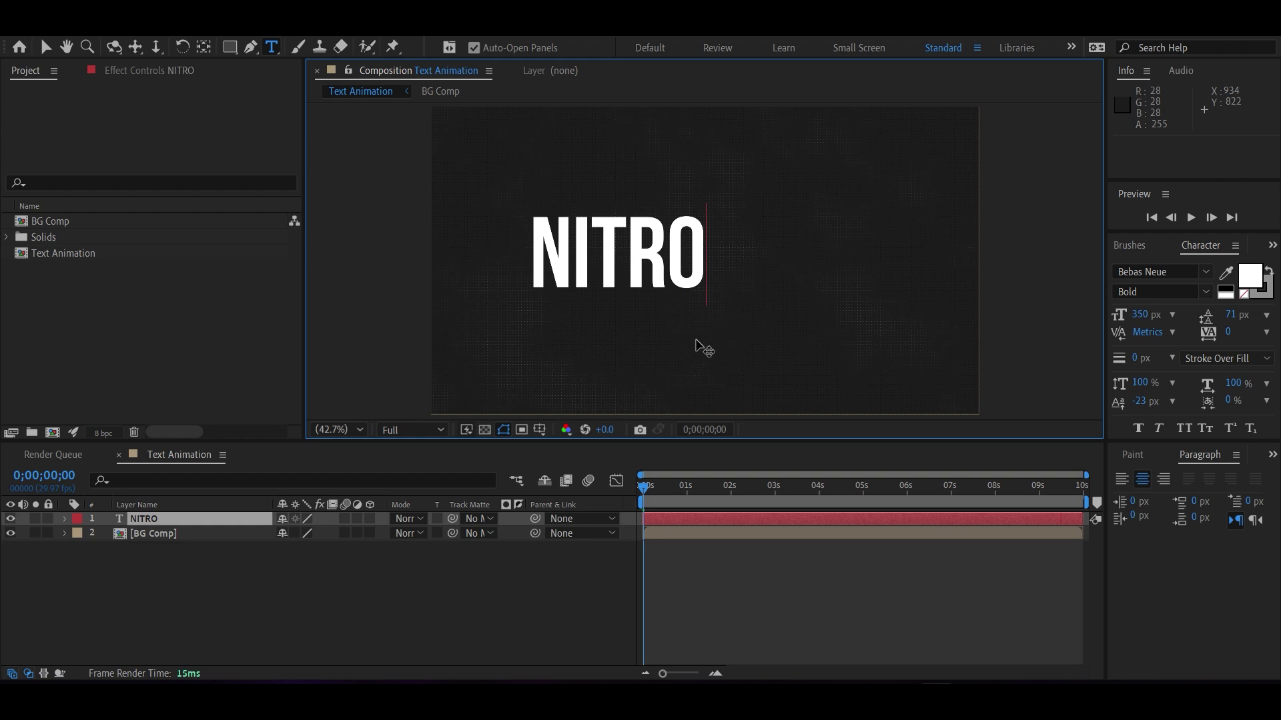
click(46, 49)
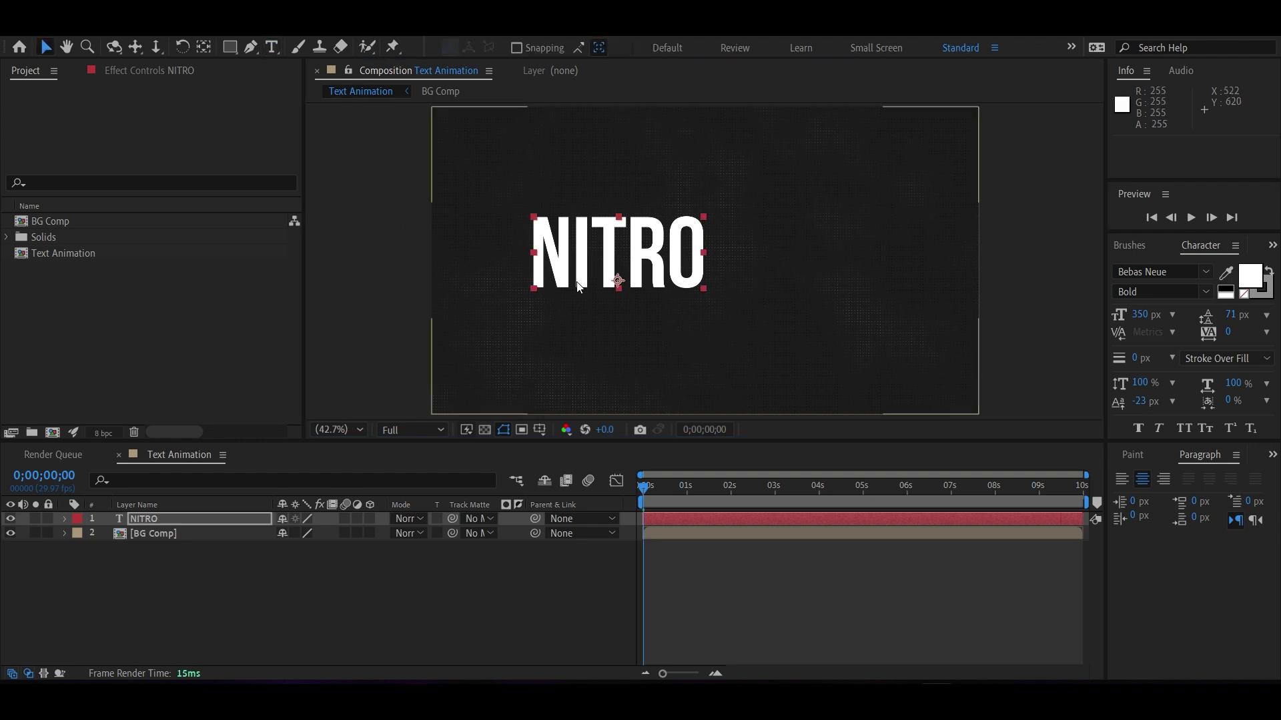
Centre the NITRO layer horizontally and vertically with the Align panel
click(1271, 454)
click(1228, 478)
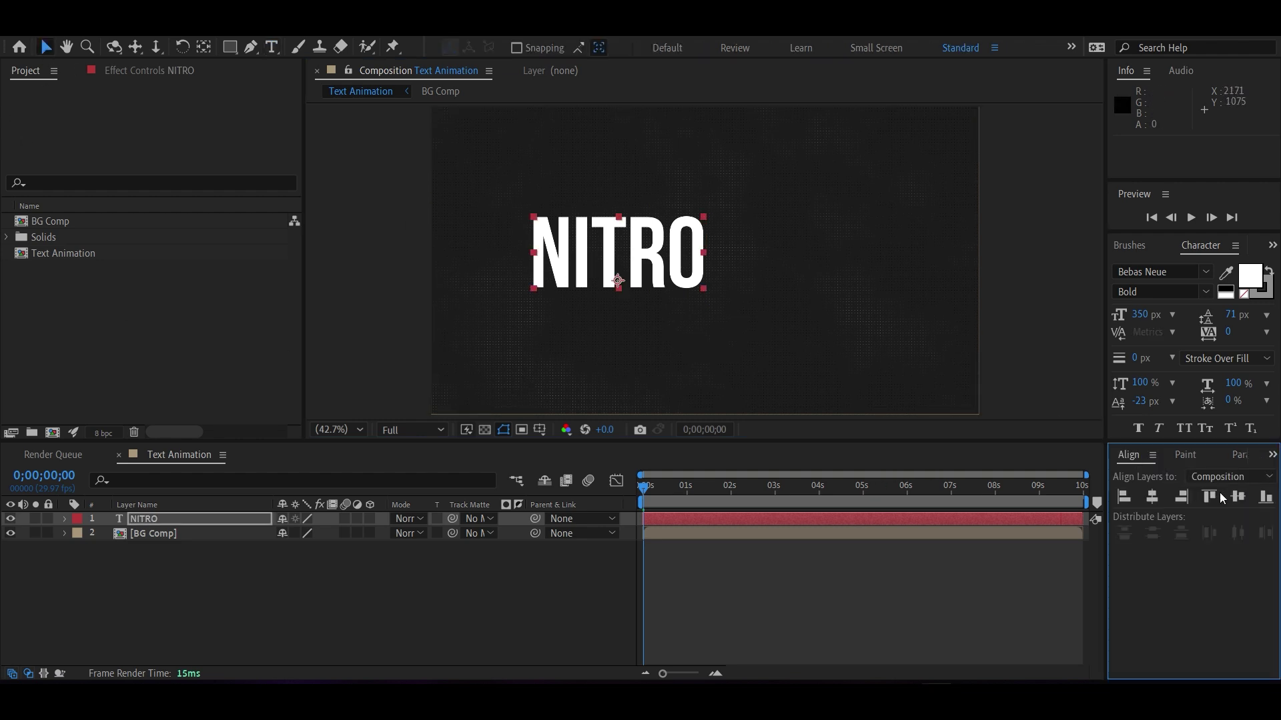
click(1159, 500)
click(1237, 500)
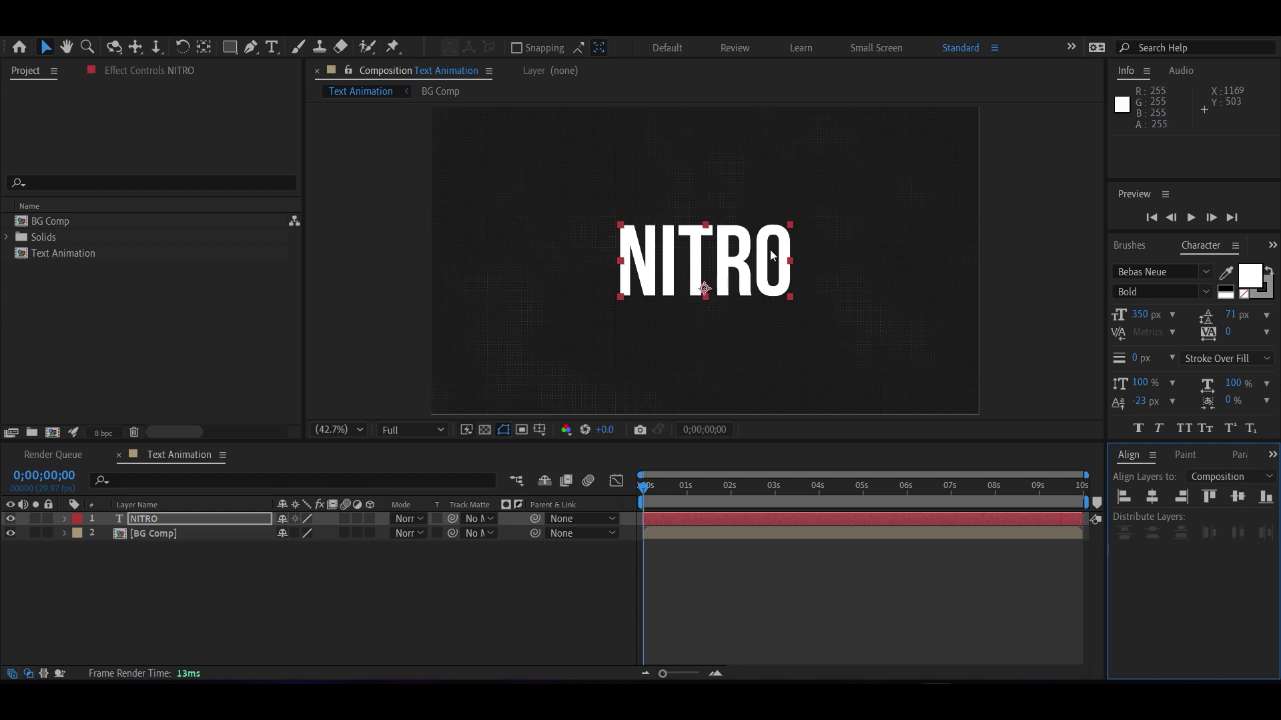
click(360, 309)
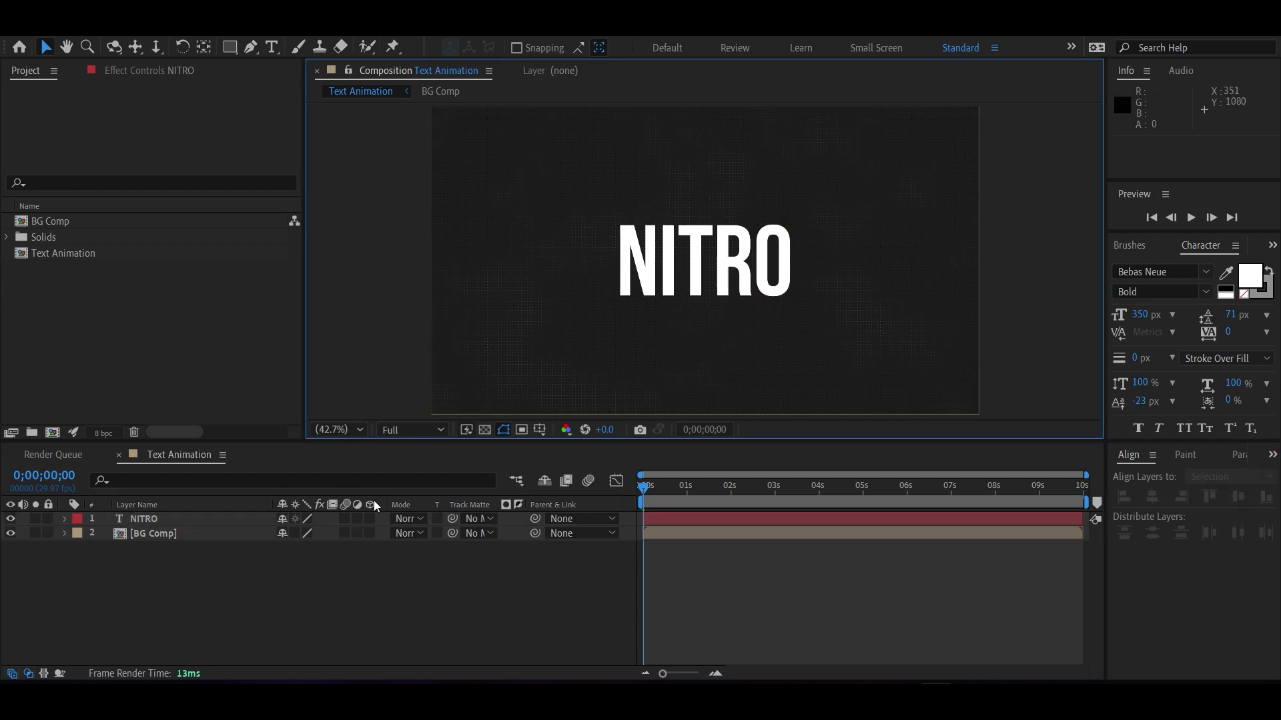
click(170, 519)
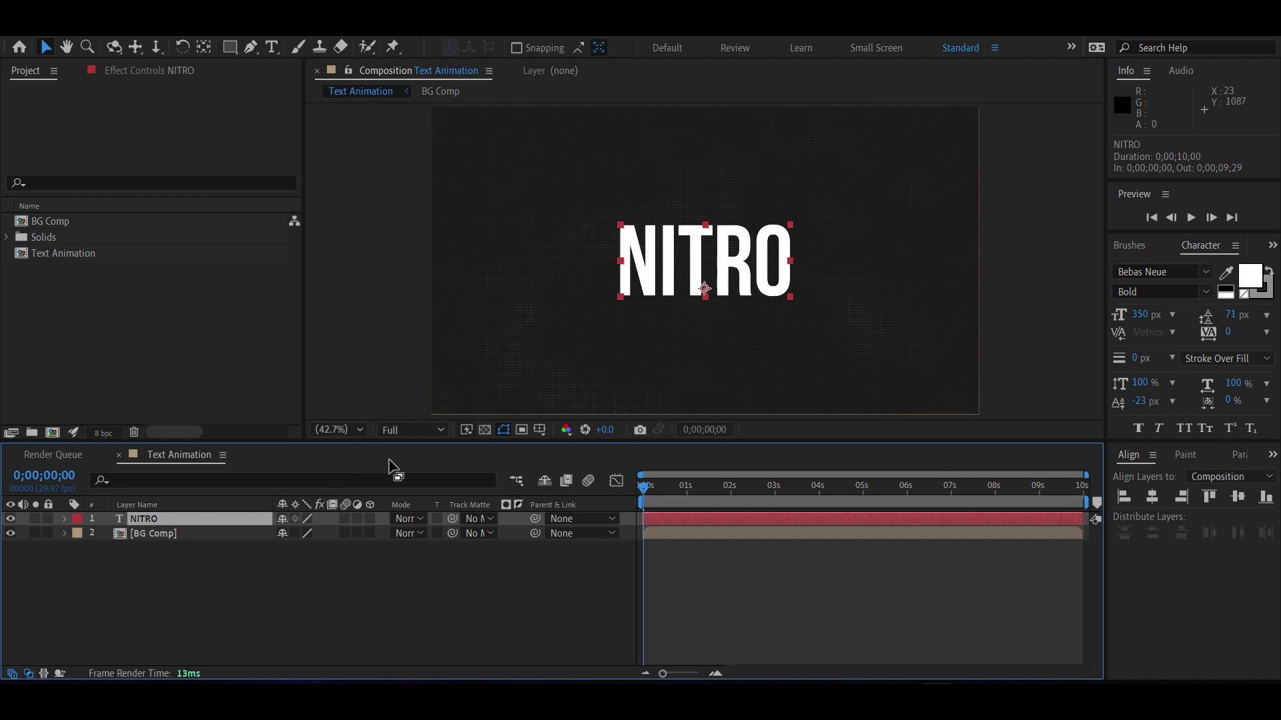
Change the text from NITRO to just N
double_click(657, 264)
text(N)
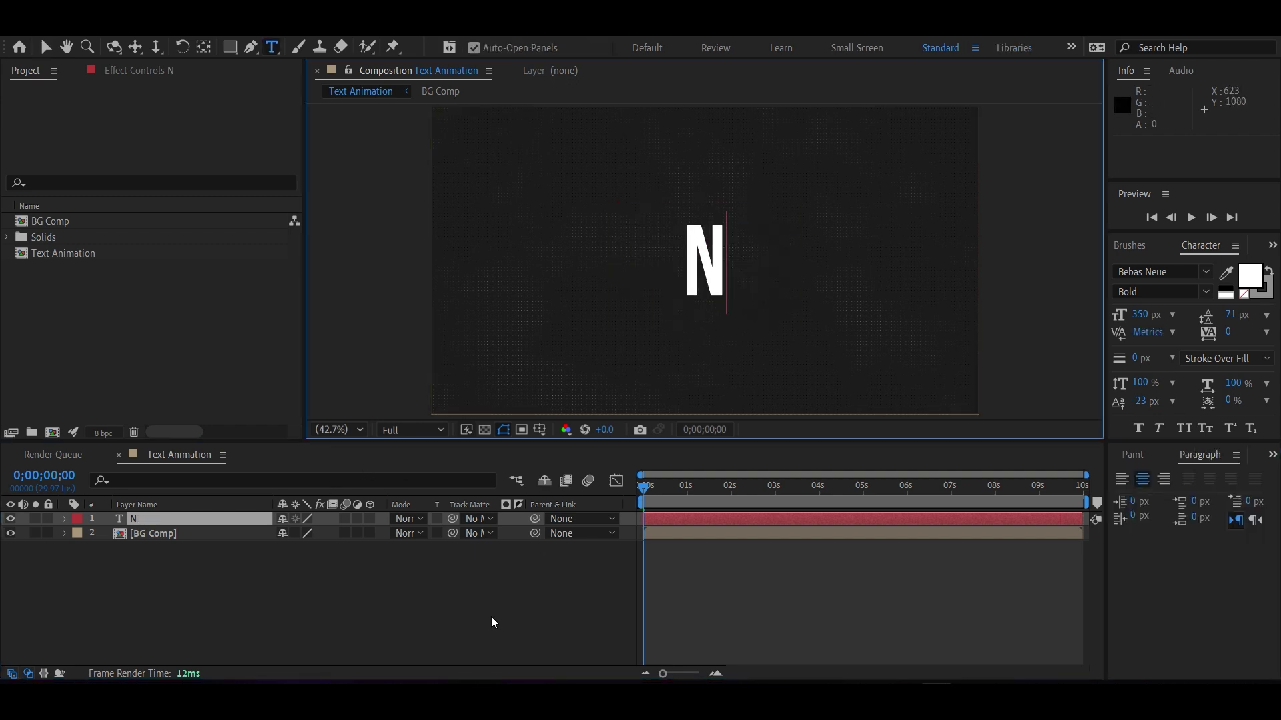
click(46, 46)
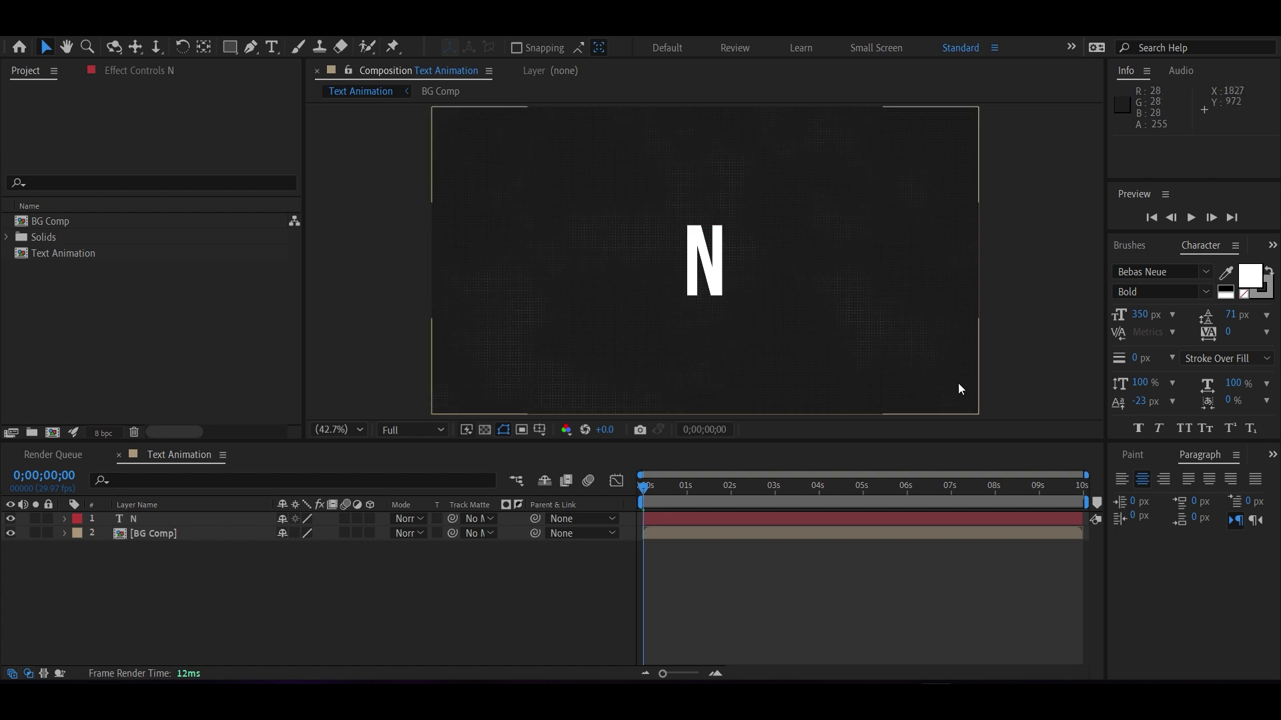
click(353, 25)
click(314, 38)
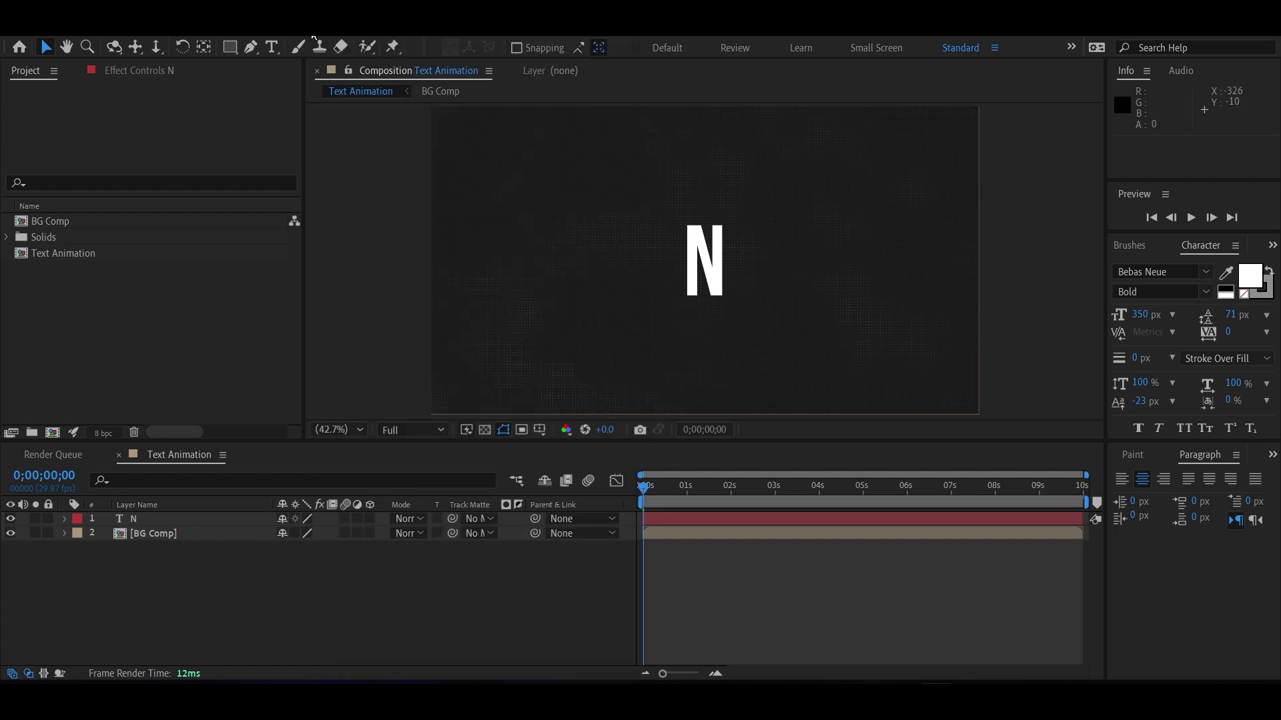
Pre-compose the N layer as 'Letter N' and open that composition
click(161, 520)
right_click(170, 524)
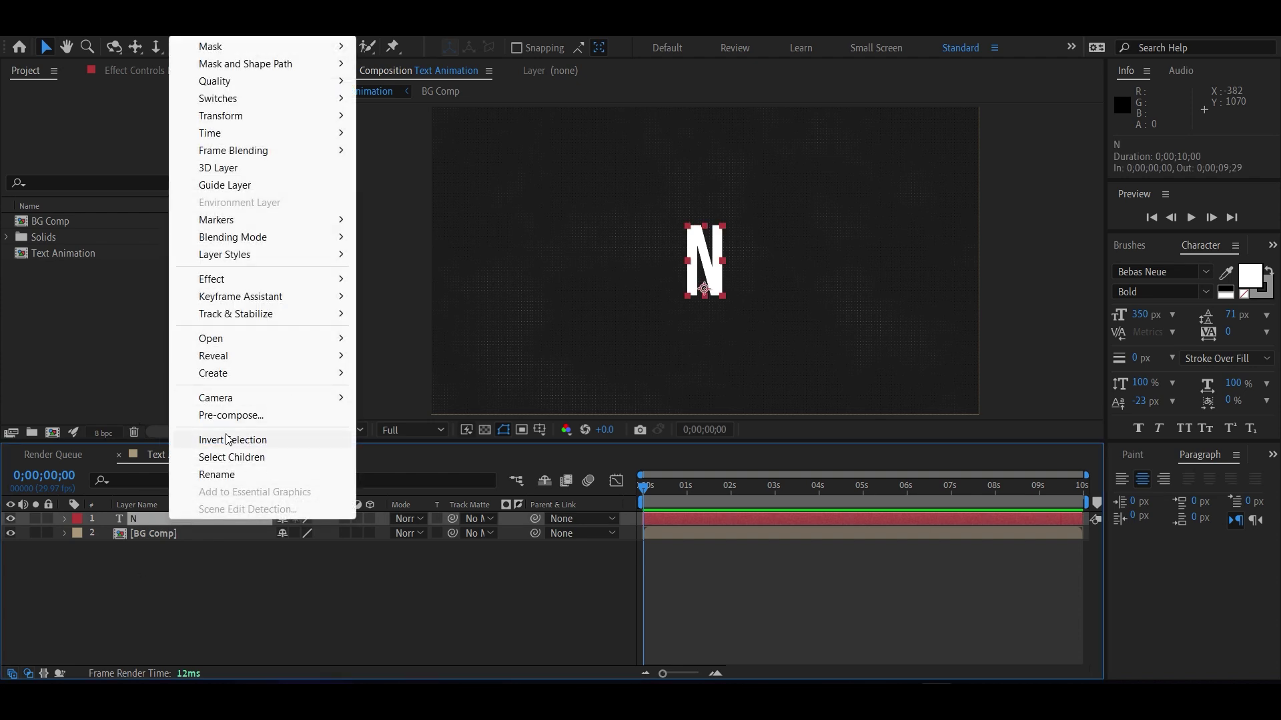
click(220, 415)
text(Letter N)
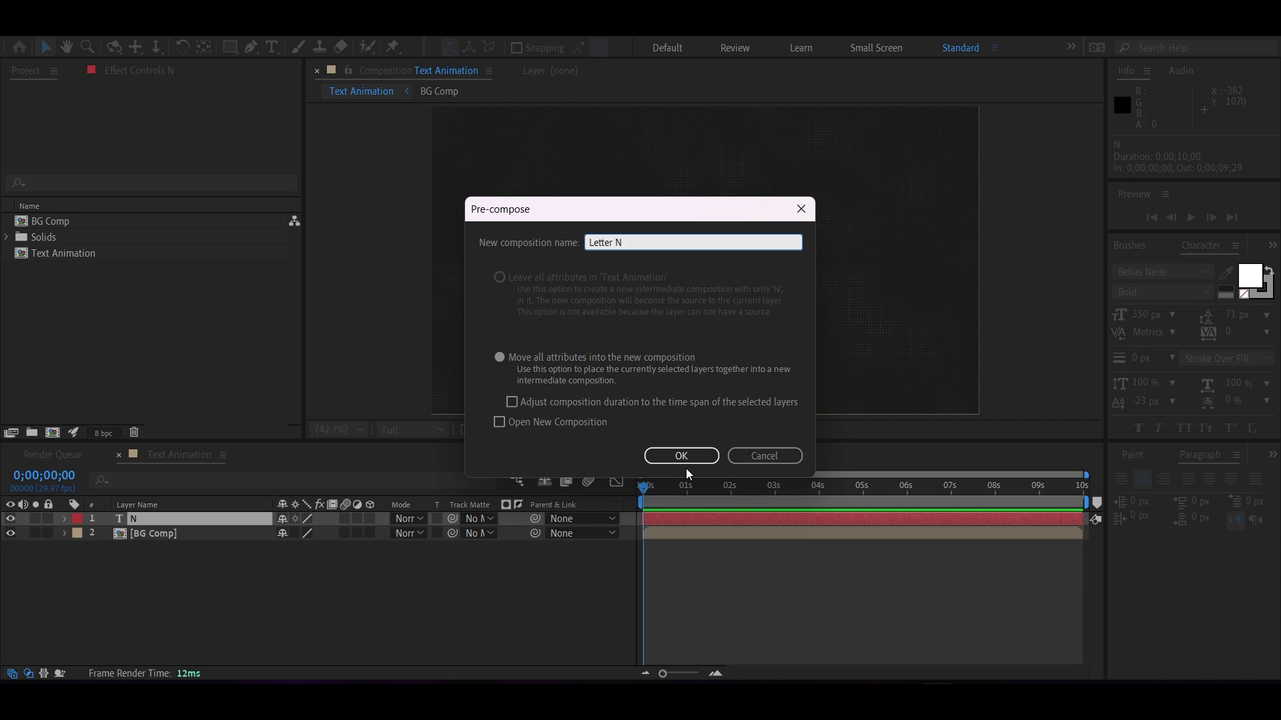
click(679, 459)
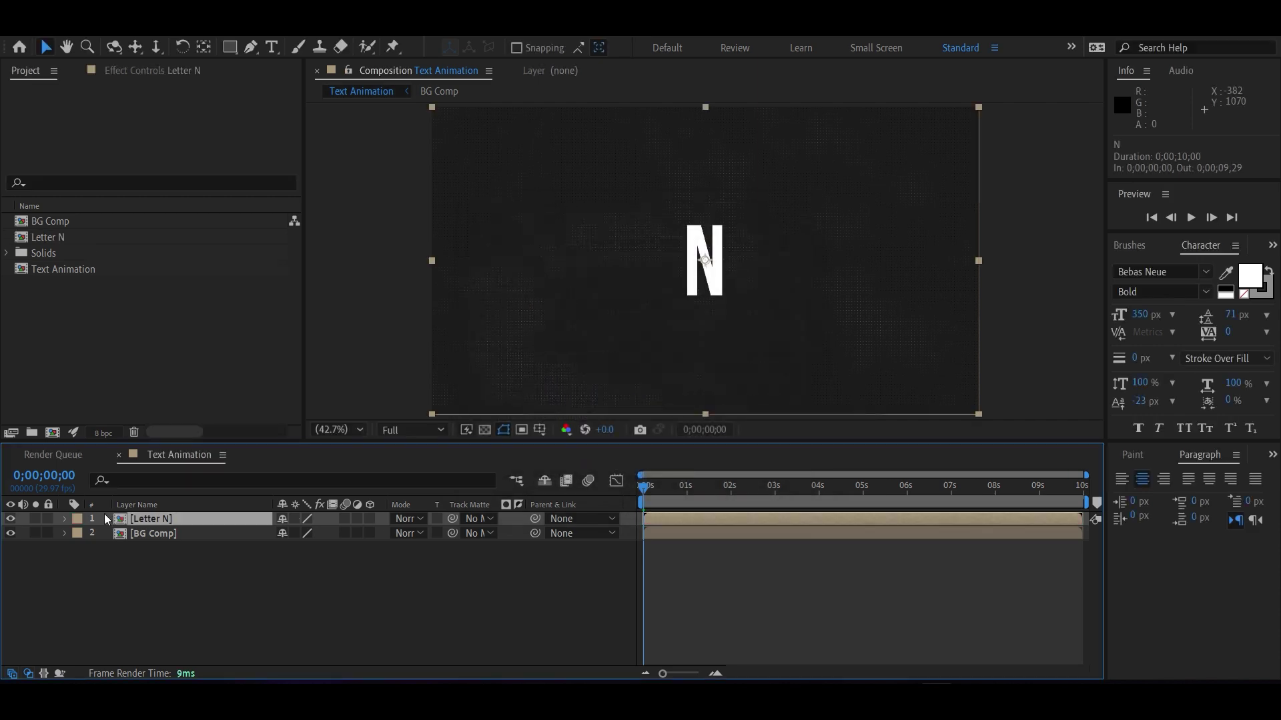
double_click(145, 520)
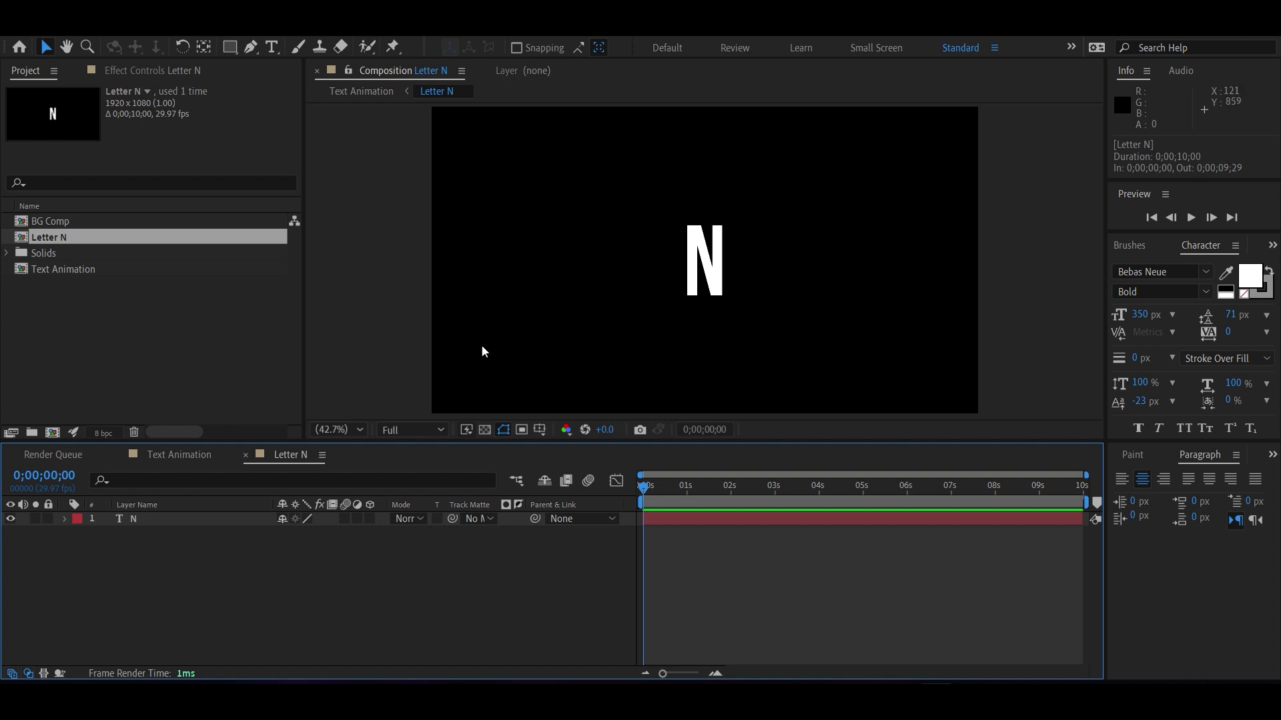
Crop Letter N to a 133×256 region around the N, then return to Text Animation
key(period)
key(period)
key(period)
key(period)
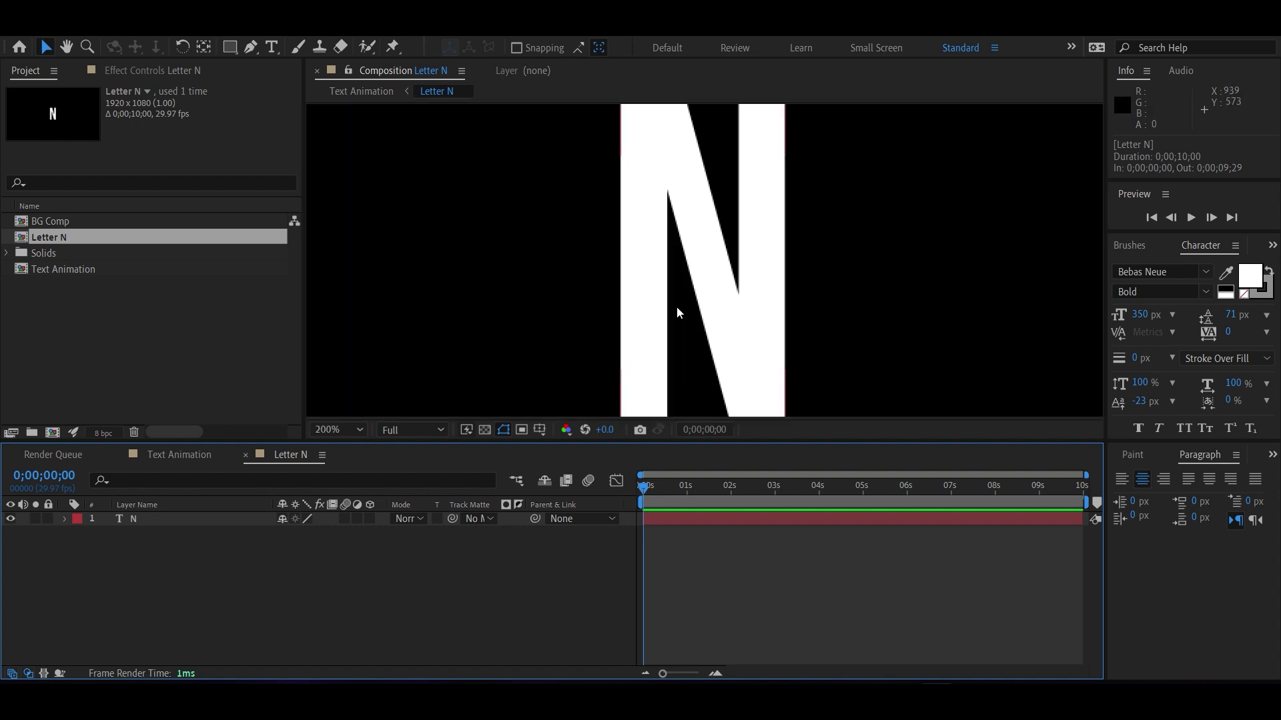
key(comma)
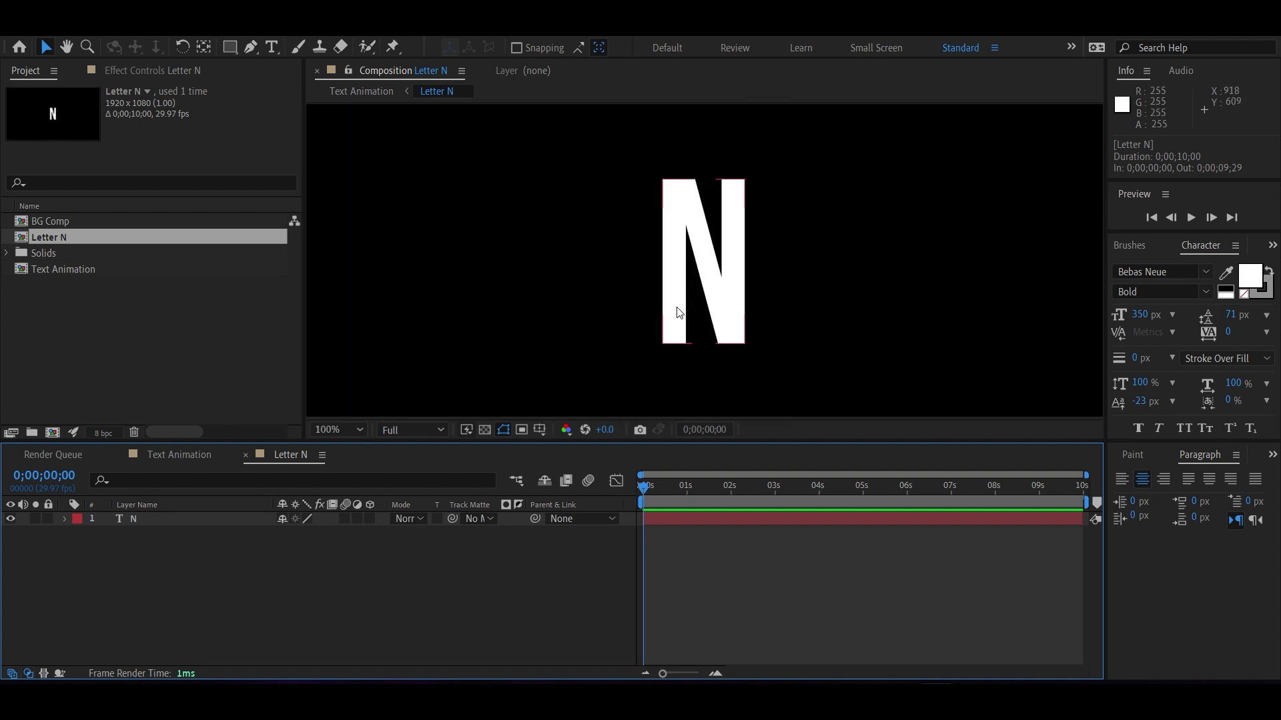
click(523, 430)
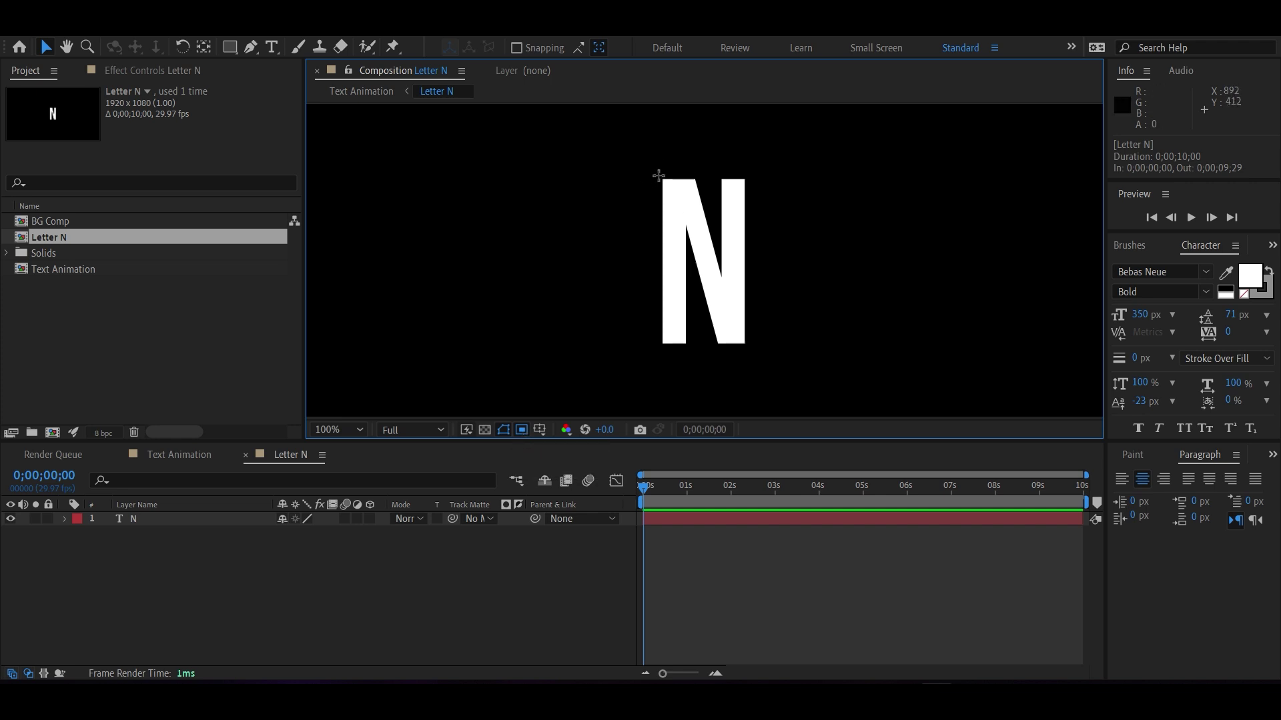
drag(659, 175, 747, 346)
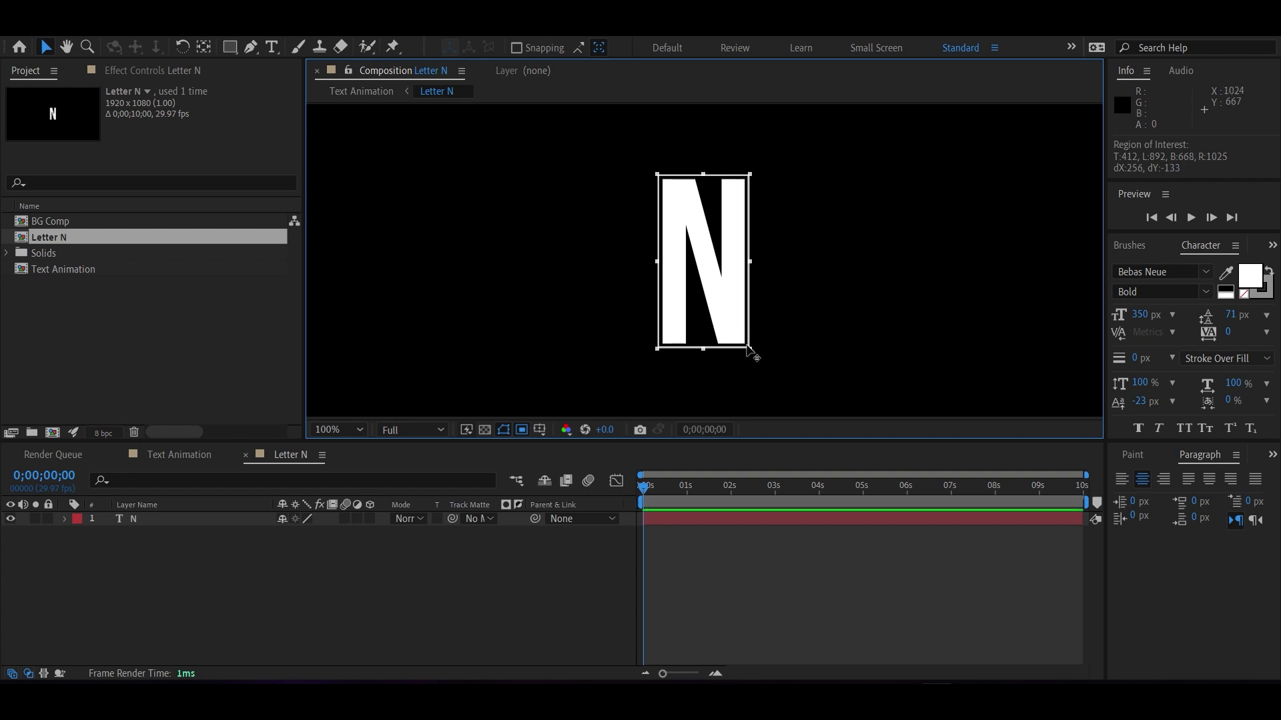
click(100, 28)
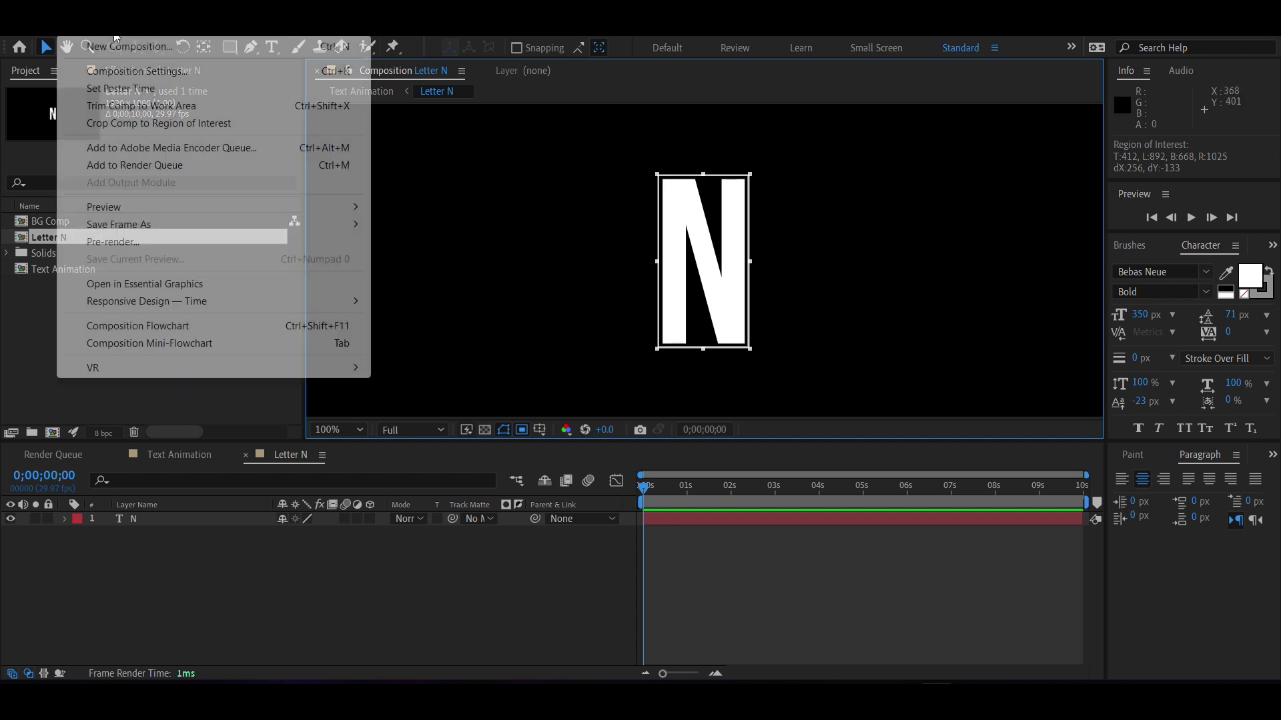
click(115, 128)
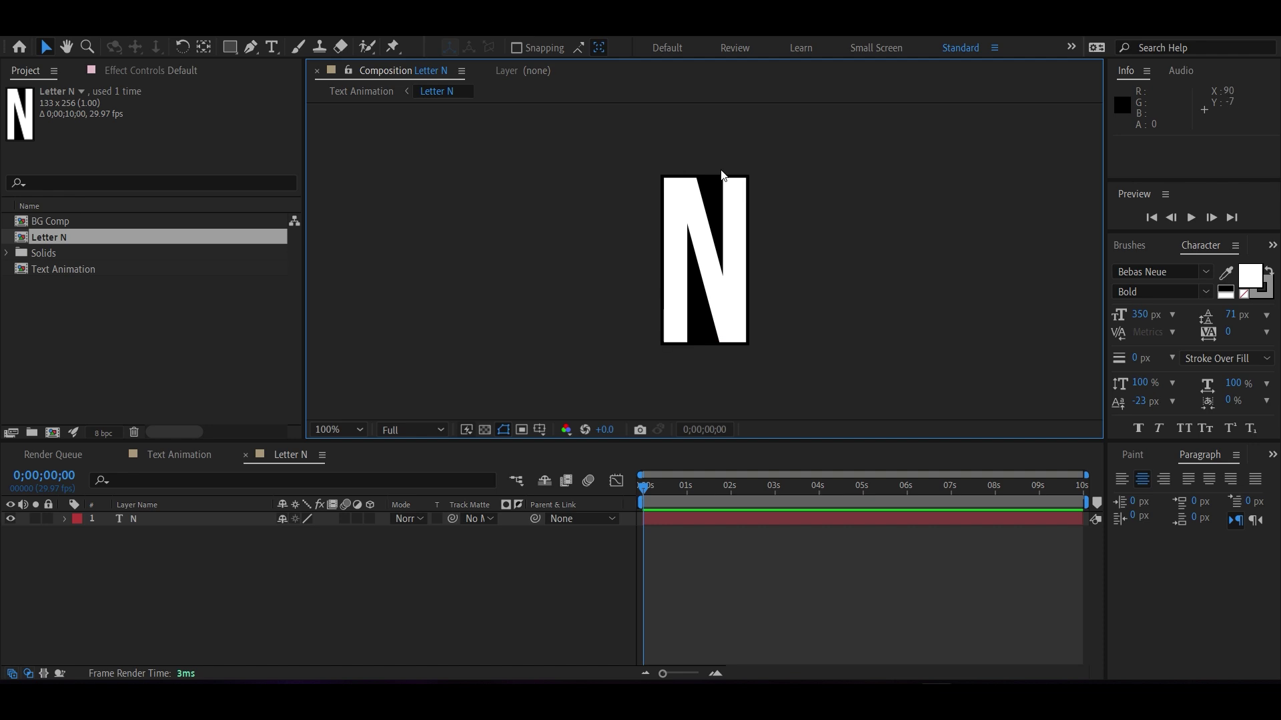
click(192, 454)
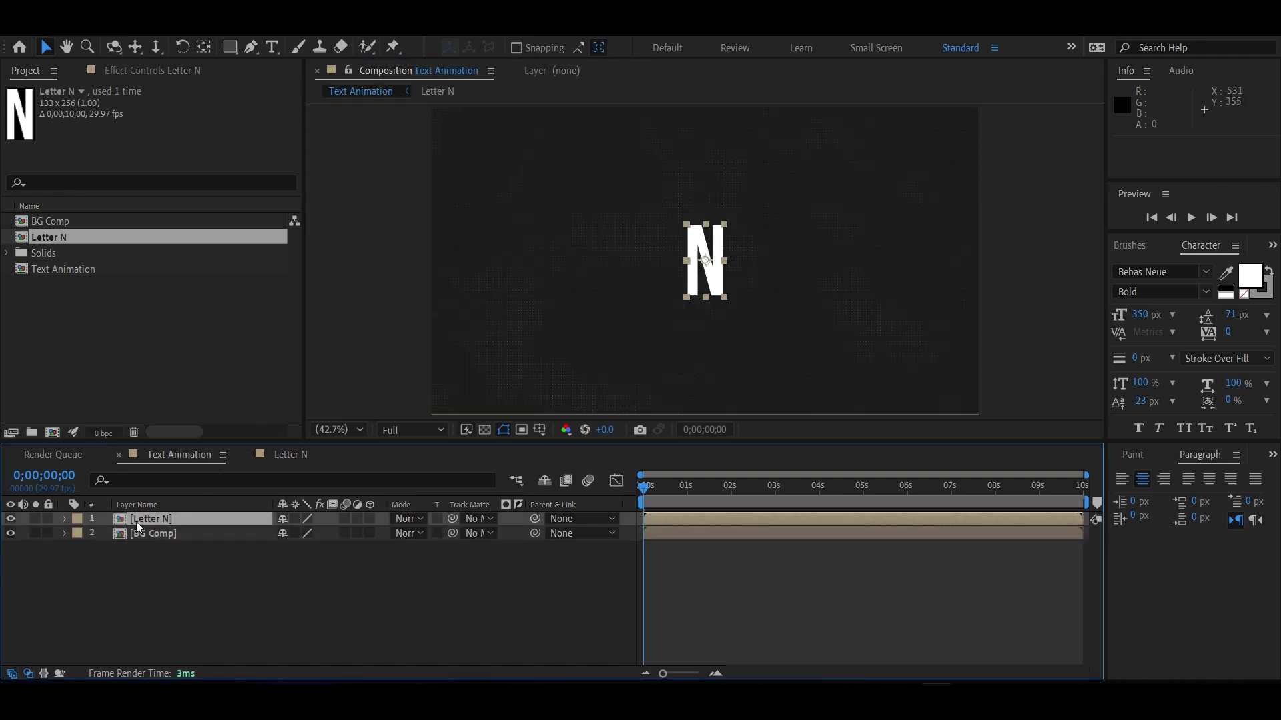
Duplicate the Letter N composition and rename the copy Letter I
click(203, 359)
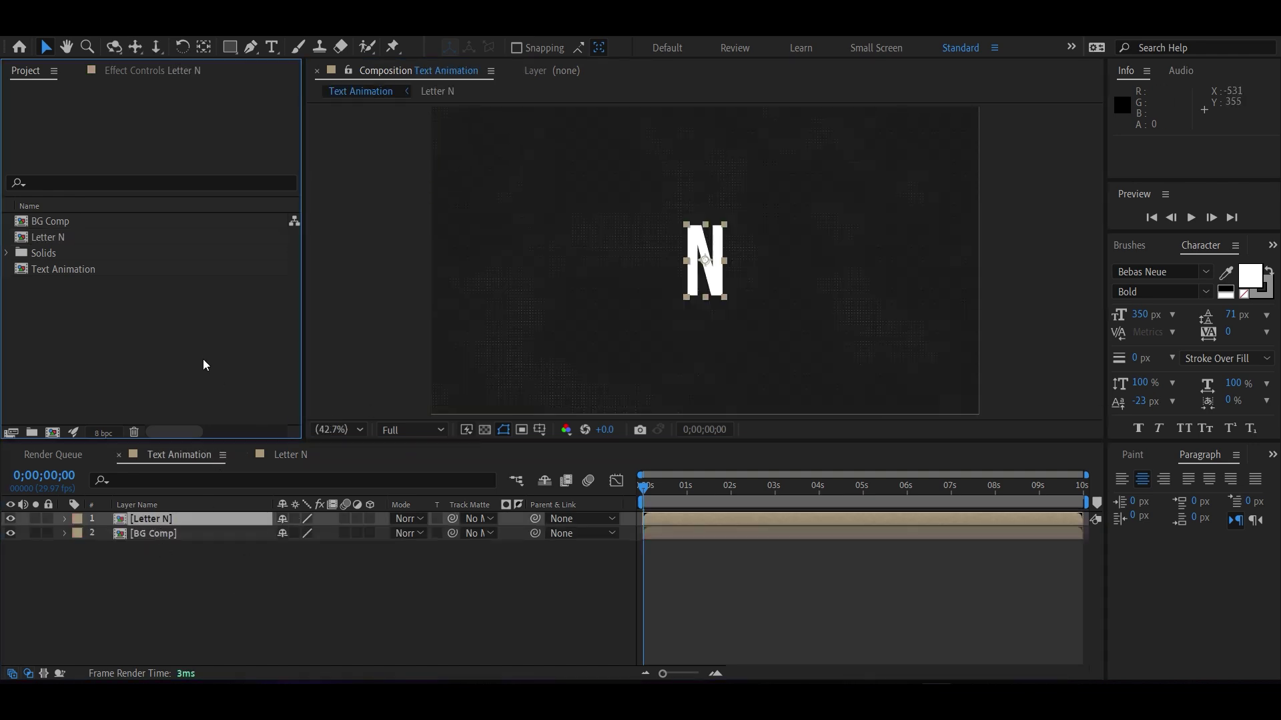
click(56, 236)
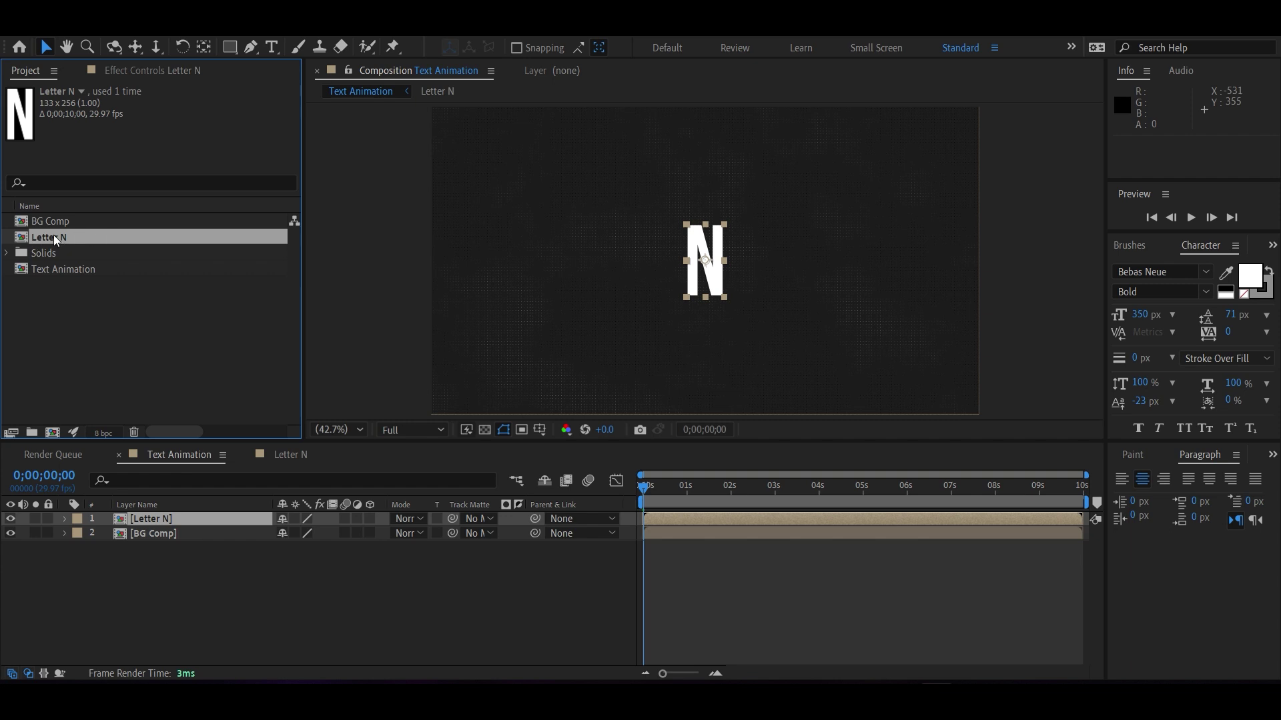
key(ctrl+d)
right_click(56, 257)
click(105, 508)
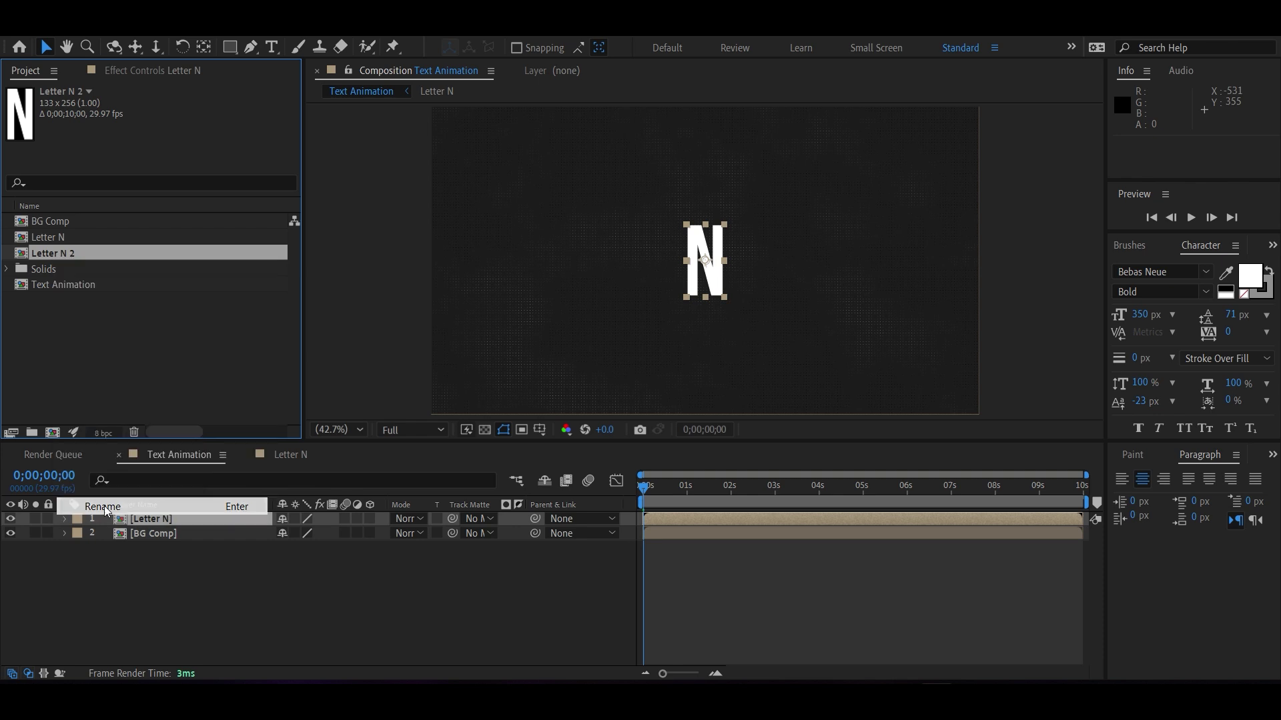
text(Letter)
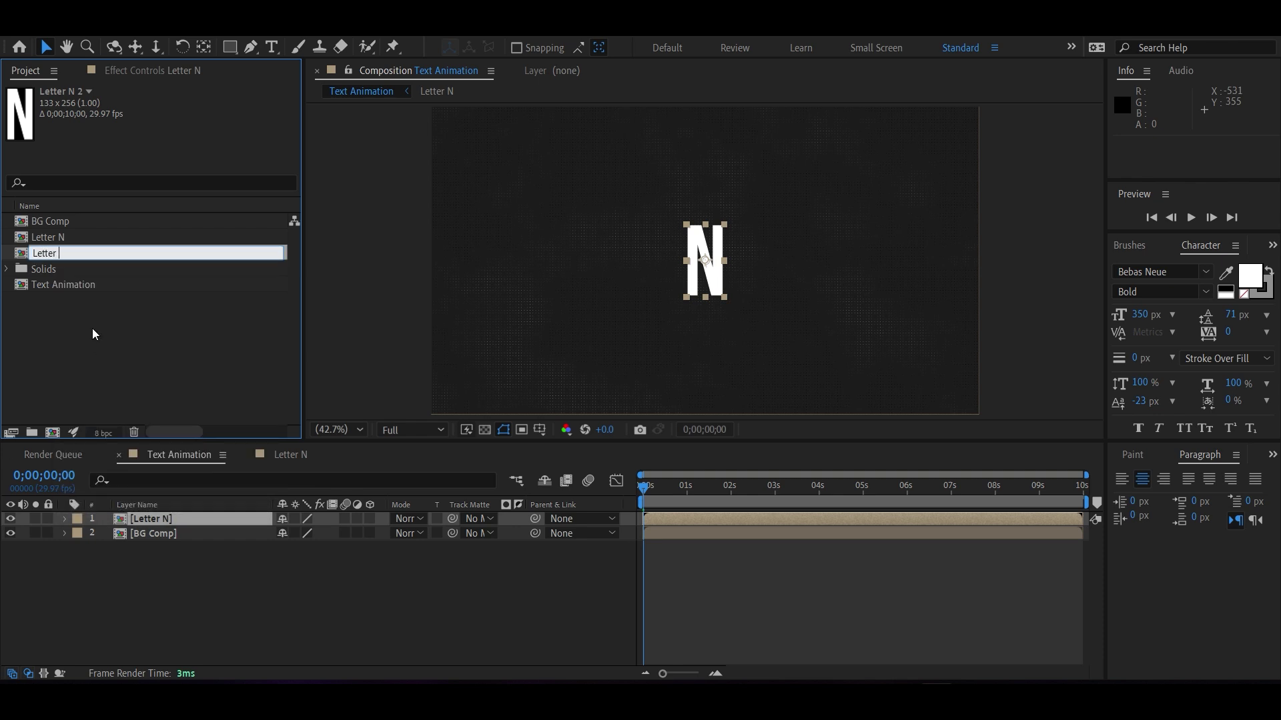
key(Return)
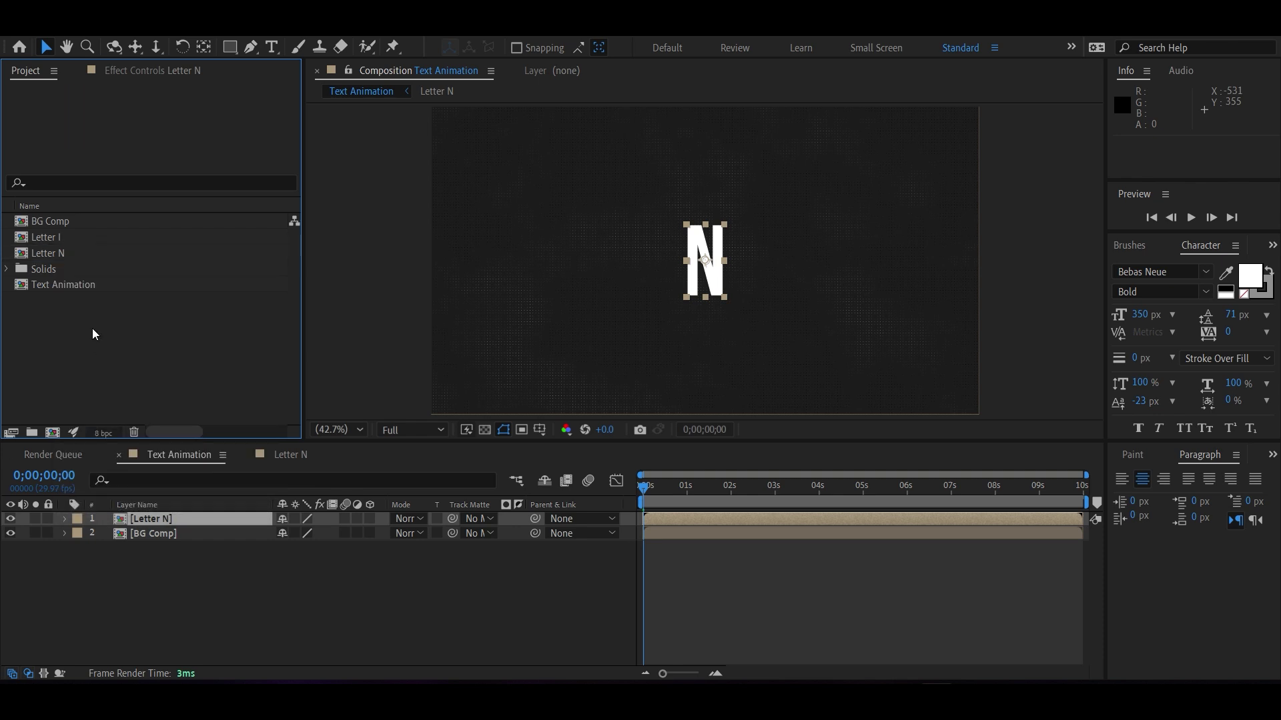
Duplicate Letter I into three copies and rename the first copy Letter T
click(55, 238)
key(ctrl+d)
key(ctrl+d)
key(ctrl+d)
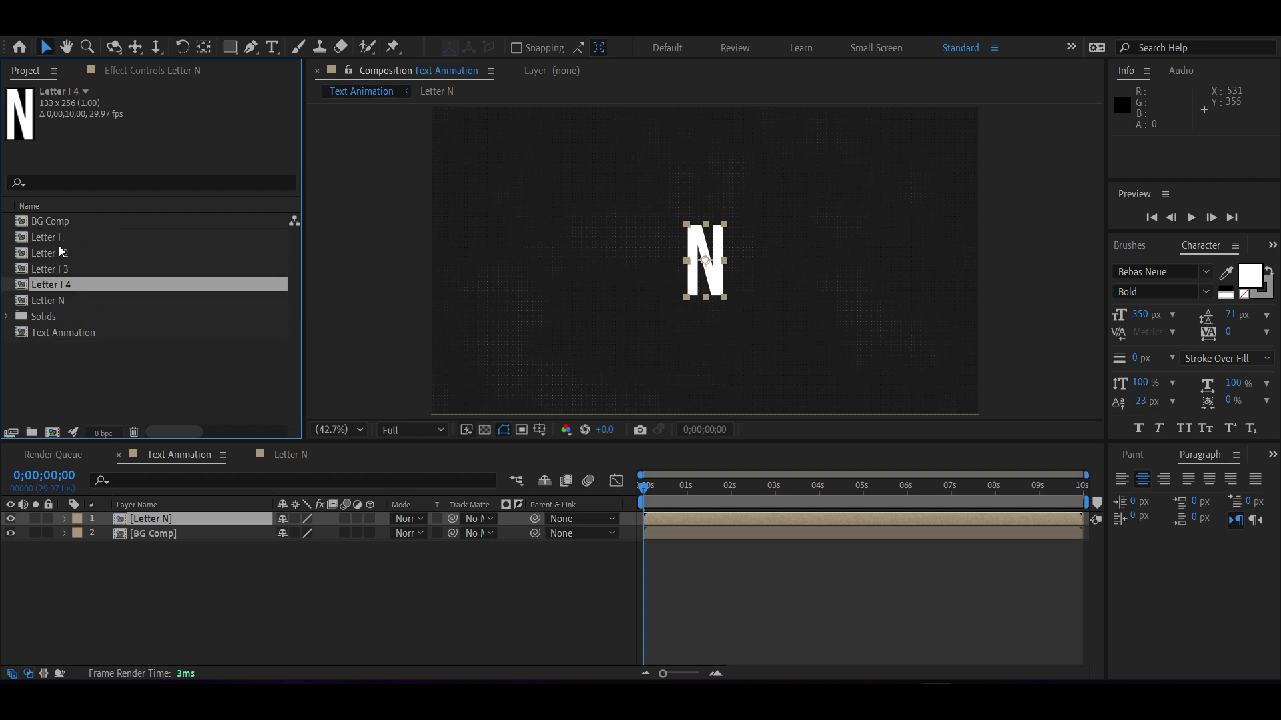
click(59, 252)
right_click(42, 252)
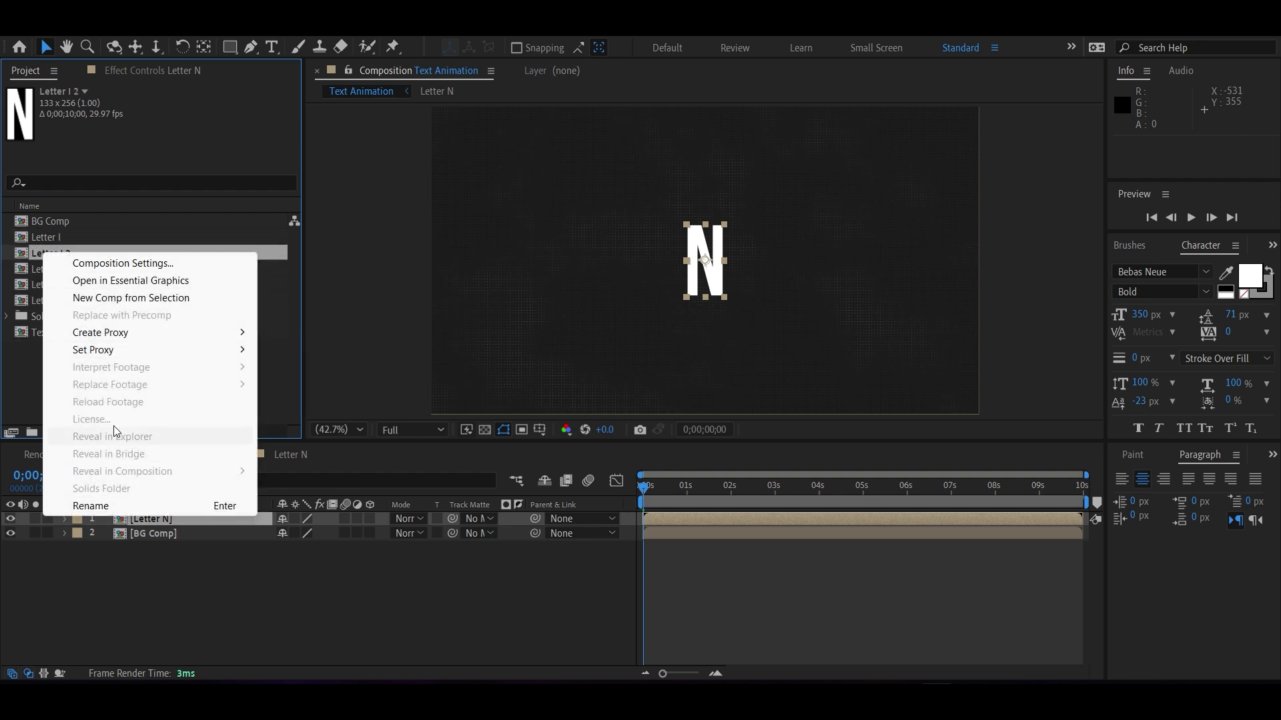
click(89, 506)
text(T)
key(Return)
Rename the remaining two Letter I copies, naming the last one Letter O
right_click(64, 254)
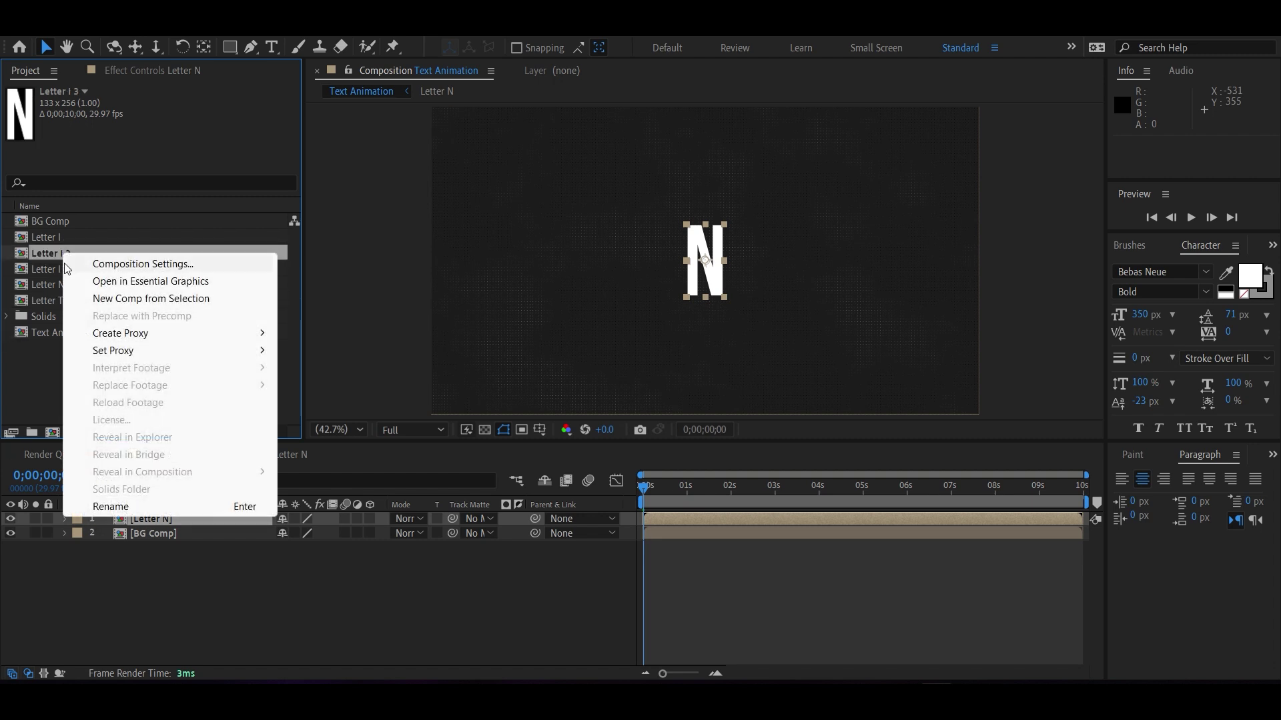
click(123, 506)
key(End)
key(BackSpace)
key(BackSpace)
key(BackSpace)
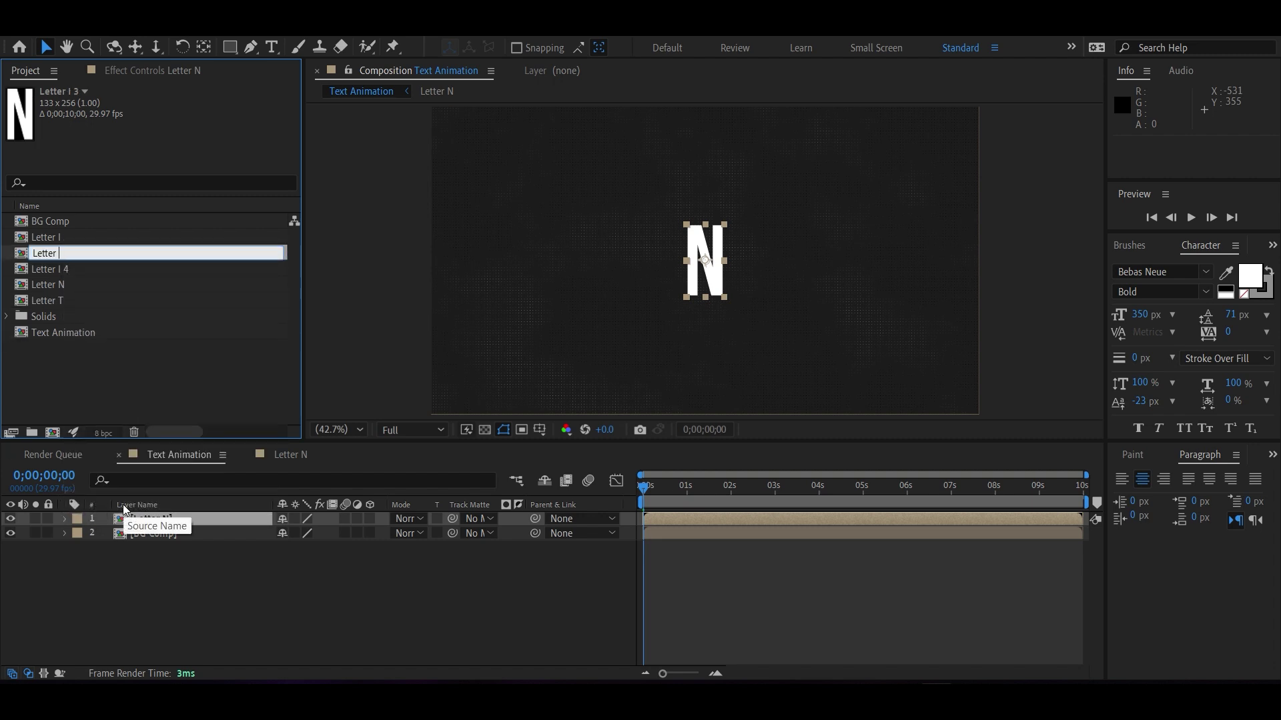
text(I 5)
key(Return)
right_click(55, 254)
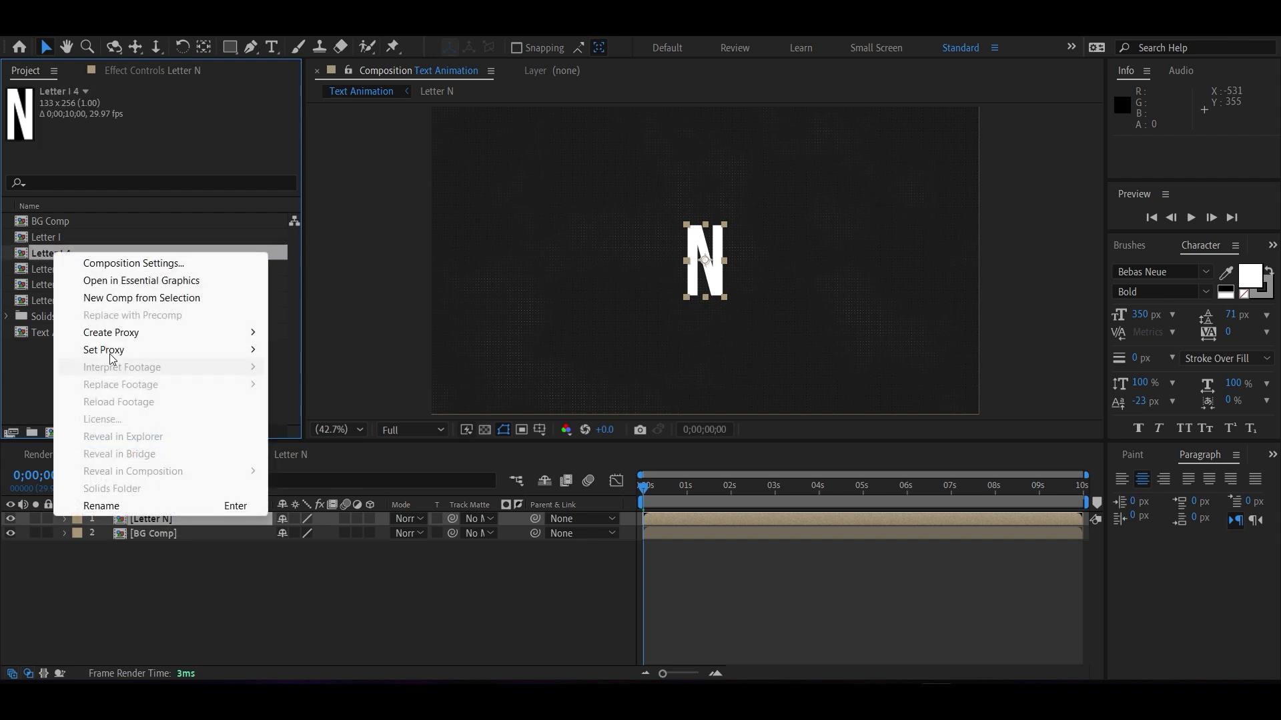
click(128, 511)
text(O)
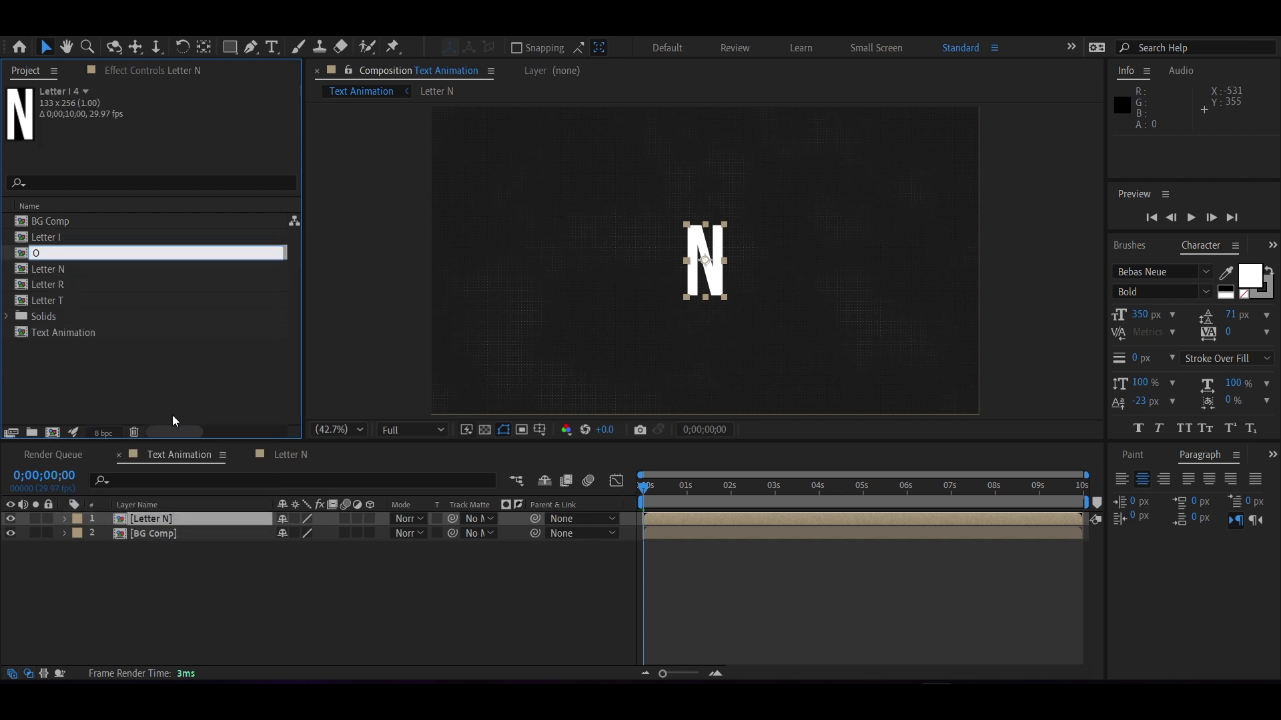
text(Letter O)
key(Return)
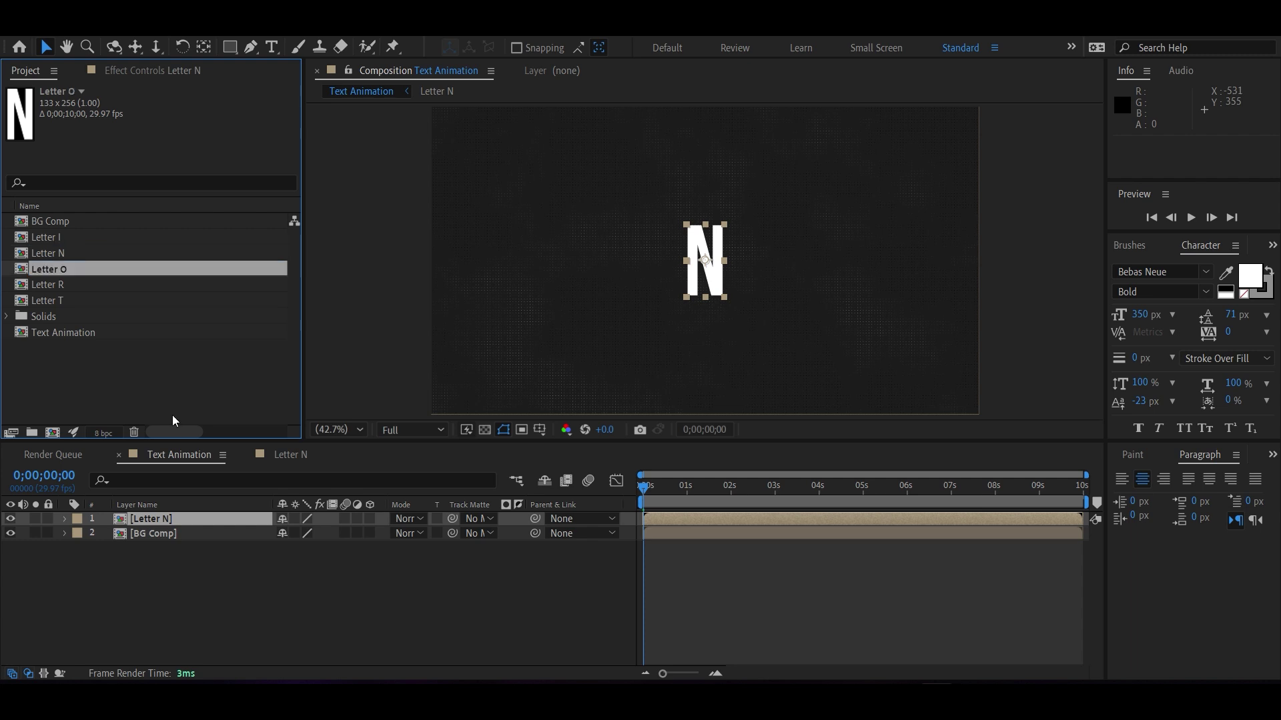
Add Letter I, Letter T and Letter O from the Project panel into the Text Animation timeline
click(159, 414)
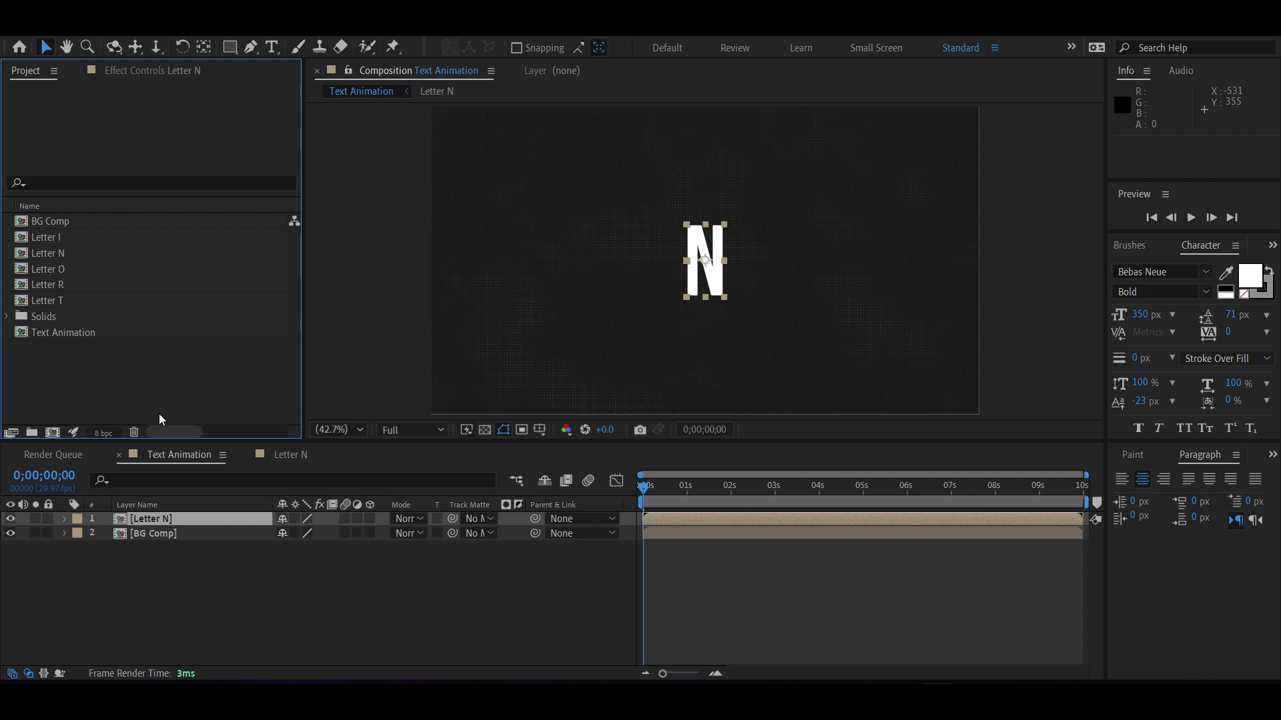
click(52, 238)
drag(56, 242, 167, 517)
drag(62, 295, 138, 517)
drag(63, 271, 120, 524)
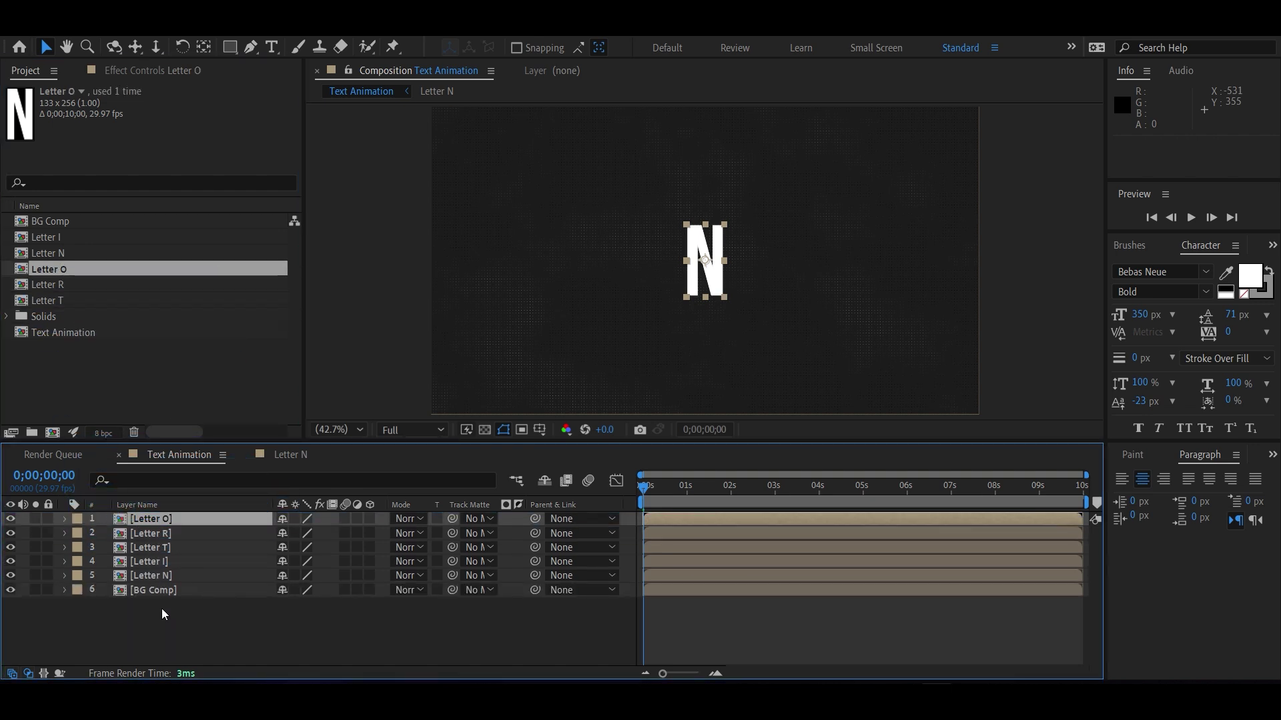
Put Letter O on top of the stack and change the Letter I precomp's text to I
click(162, 609)
double_click(144, 556)
double_click(132, 518)
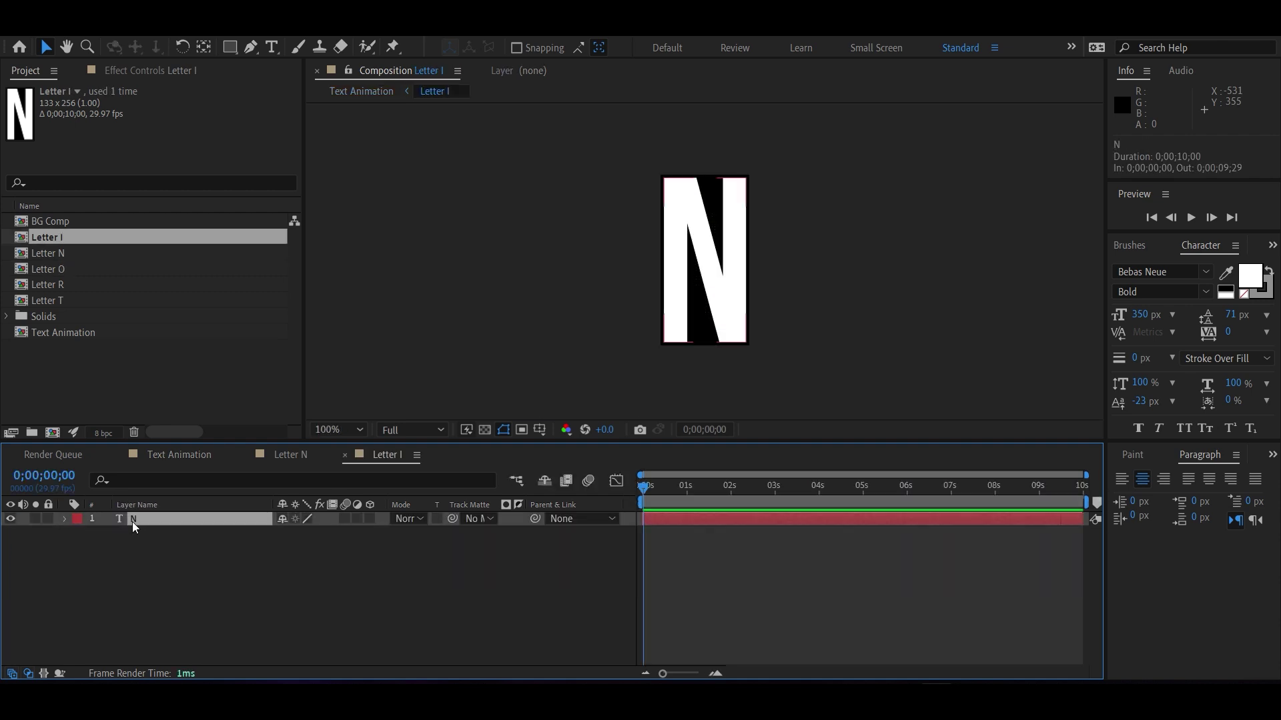
text(UI)
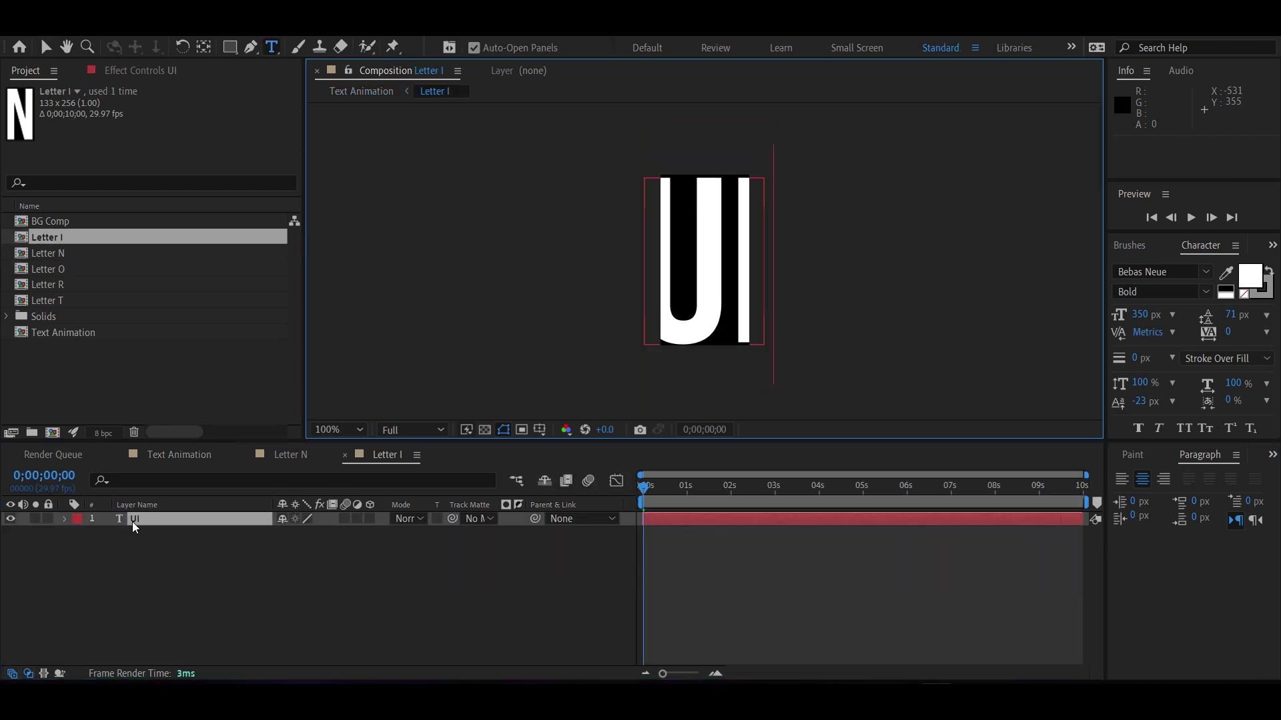
key(ctrl+z)
text(I)
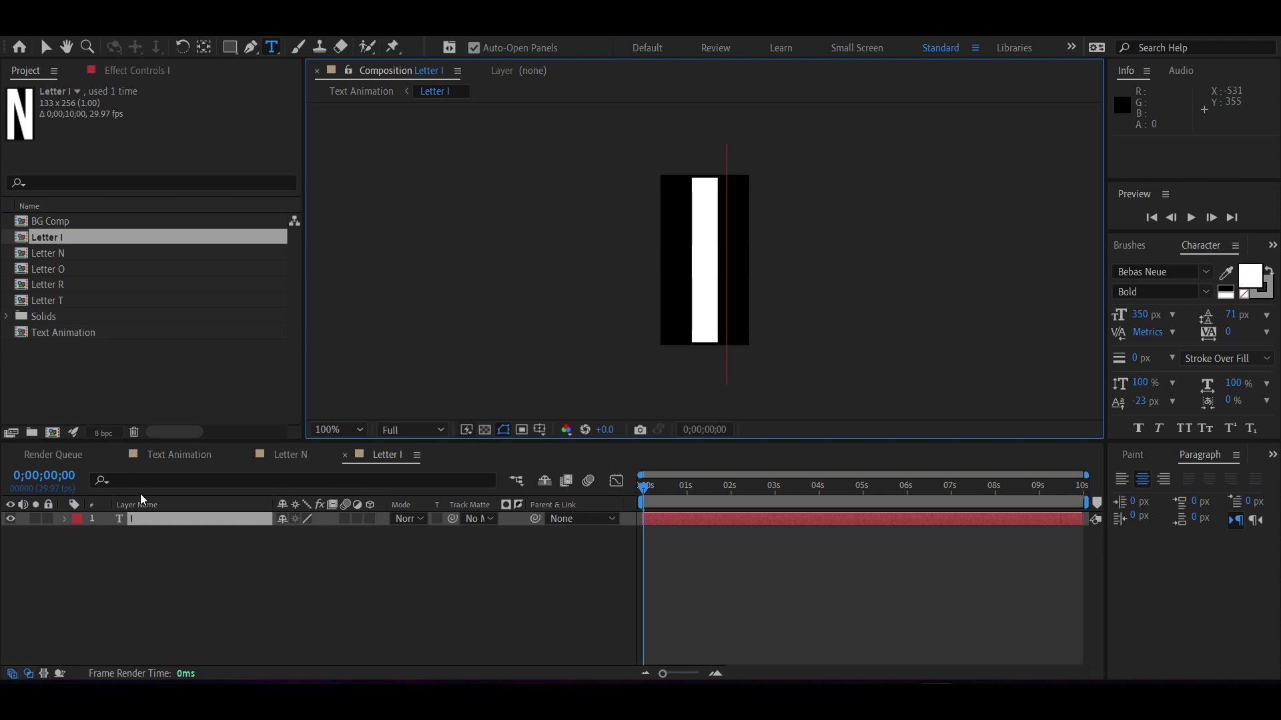
Open the Letter T, R and O precomps in turn, ending back in Text Animation
click(161, 455)
double_click(160, 547)
double_click(144, 521)
double_click(162, 532)
click(179, 454)
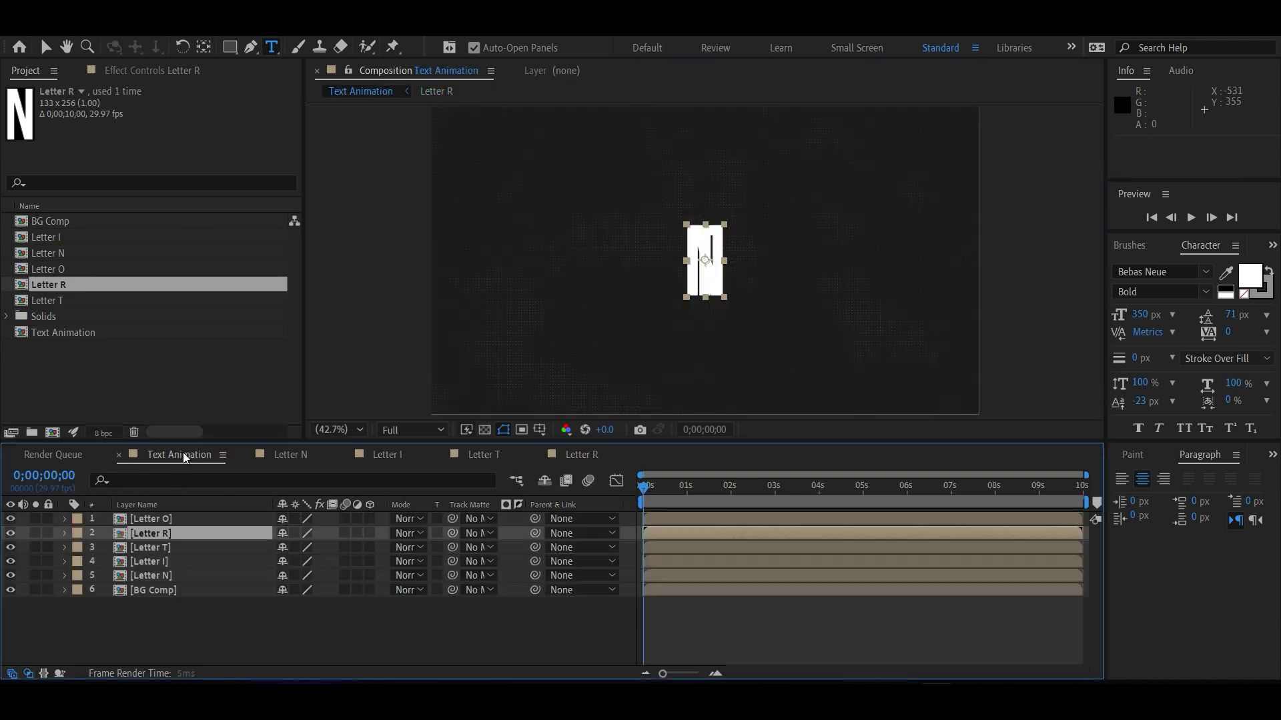
double_click(172, 518)
double_click(145, 519)
click(163, 456)
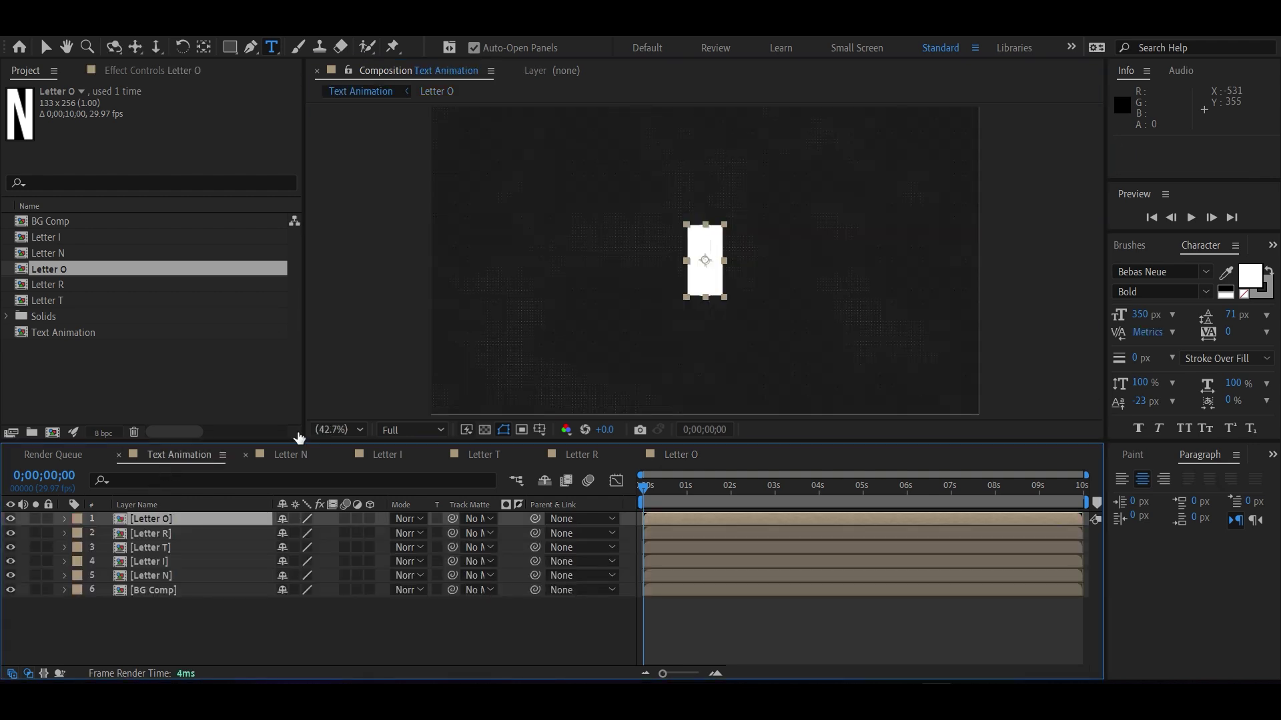
Slide the Letter N layer left to Position X 668
click(171, 628)
click(162, 577)
key(p)
drag(314, 590, 106, 591)
key(ctrl+z)
click(148, 561)
drag(285, 589, 238, 594)
Line up the I, T and R layers after the N by scrubbing their Position X
click(226, 564)
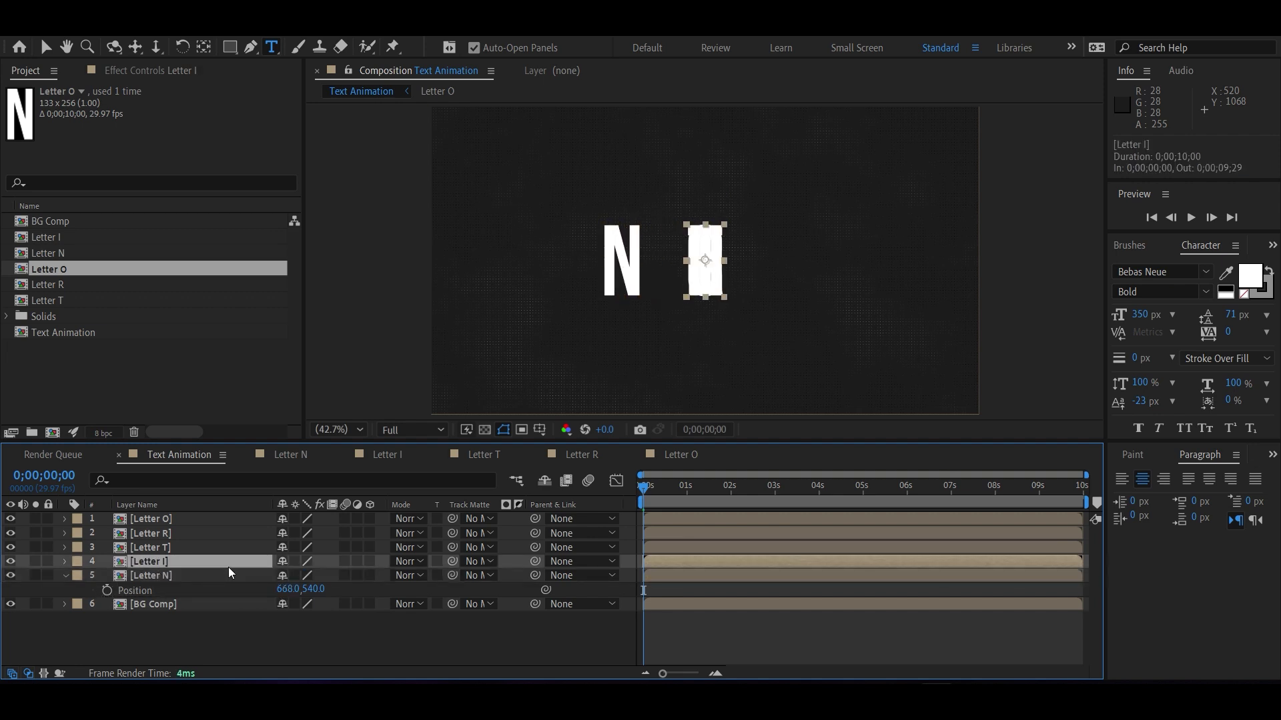
key(p)
click(239, 578)
drag(239, 583, 194, 561)
click(148, 547)
key(p)
click(207, 561)
click(148, 519)
shift+click(148, 533)
key(p)
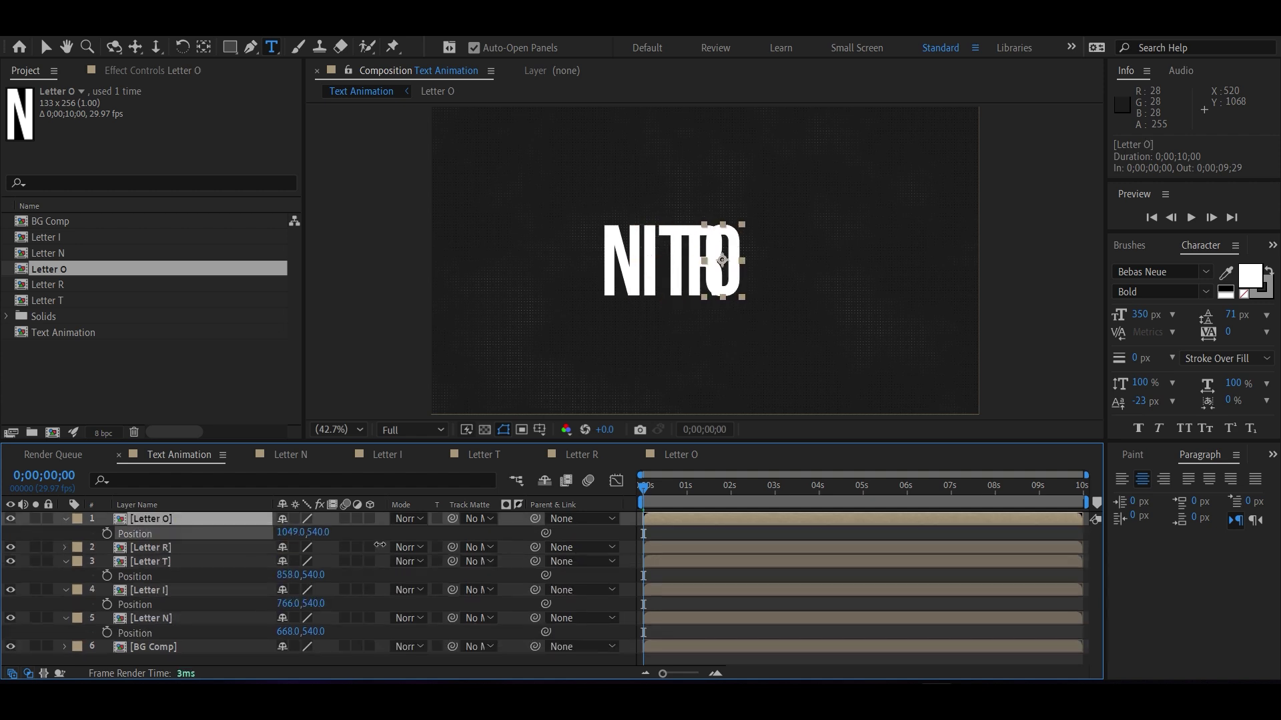
drag(287, 561, 306, 562)
Shift all five letter layers 70 px right to centre NITRO in the comp
key(v)
click(1059, 329)
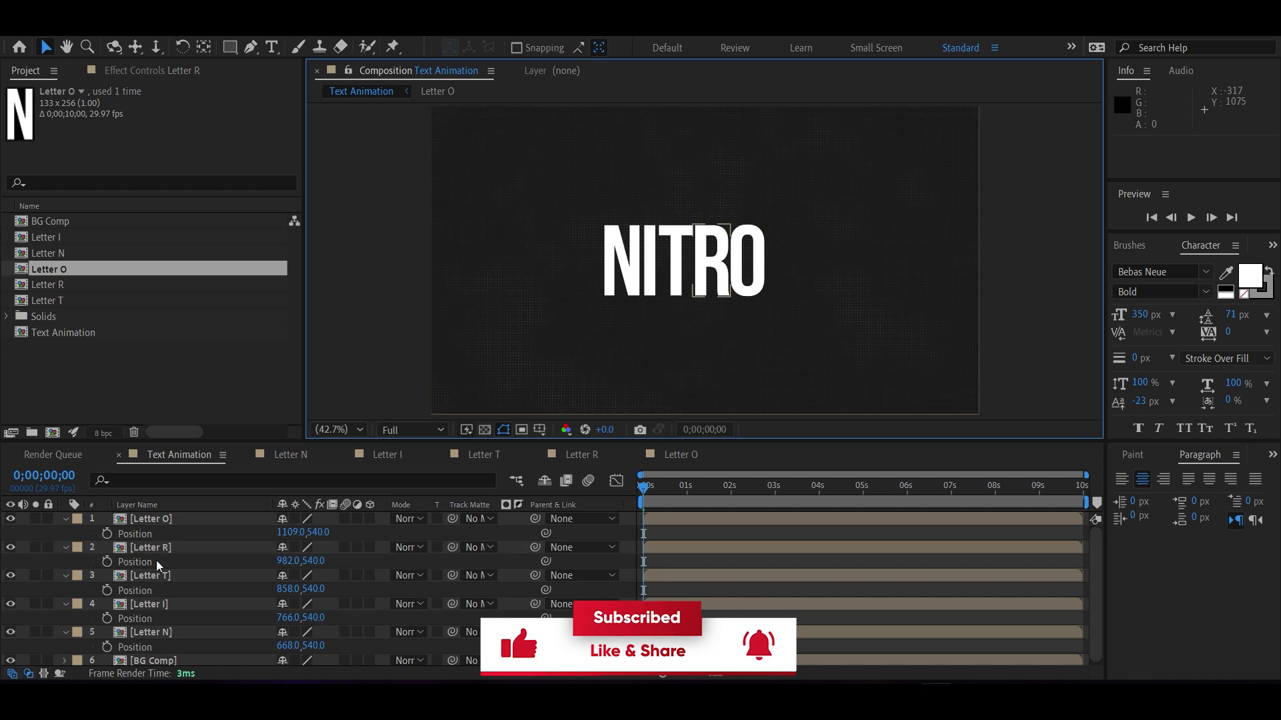
key(ctrl+grave)
click(164, 577)
shift+click(163, 522)
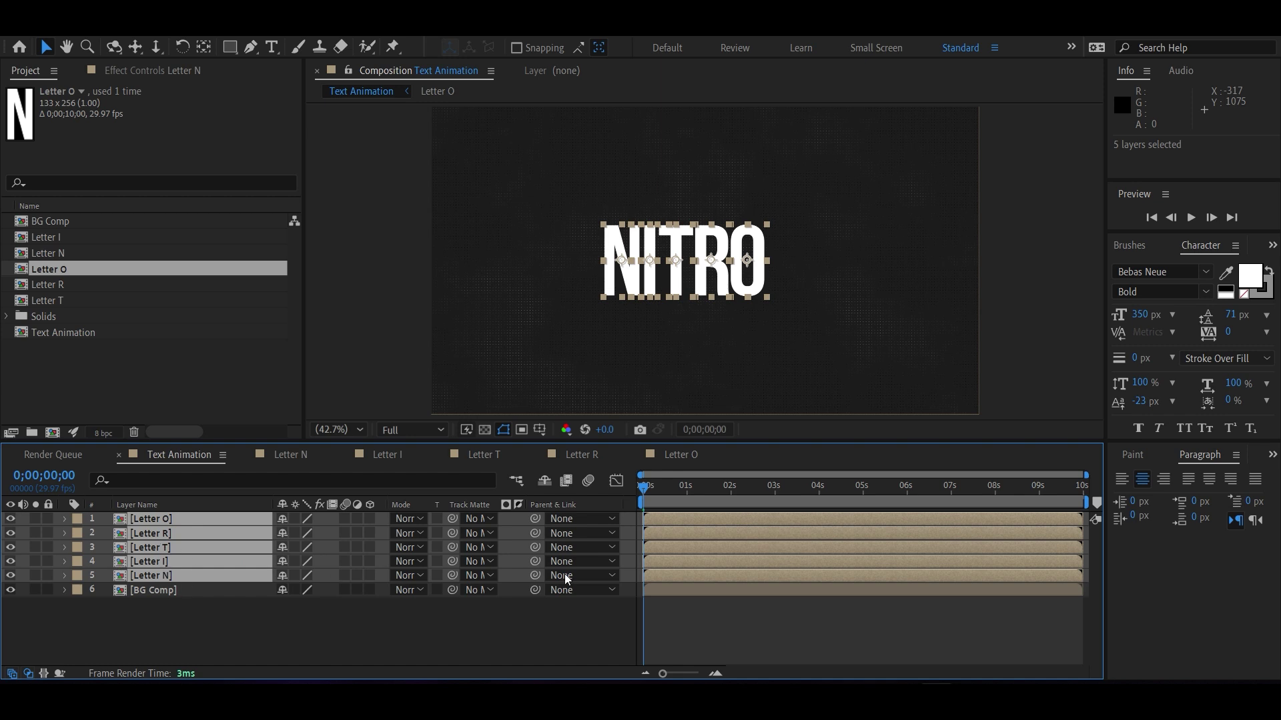
key(p)
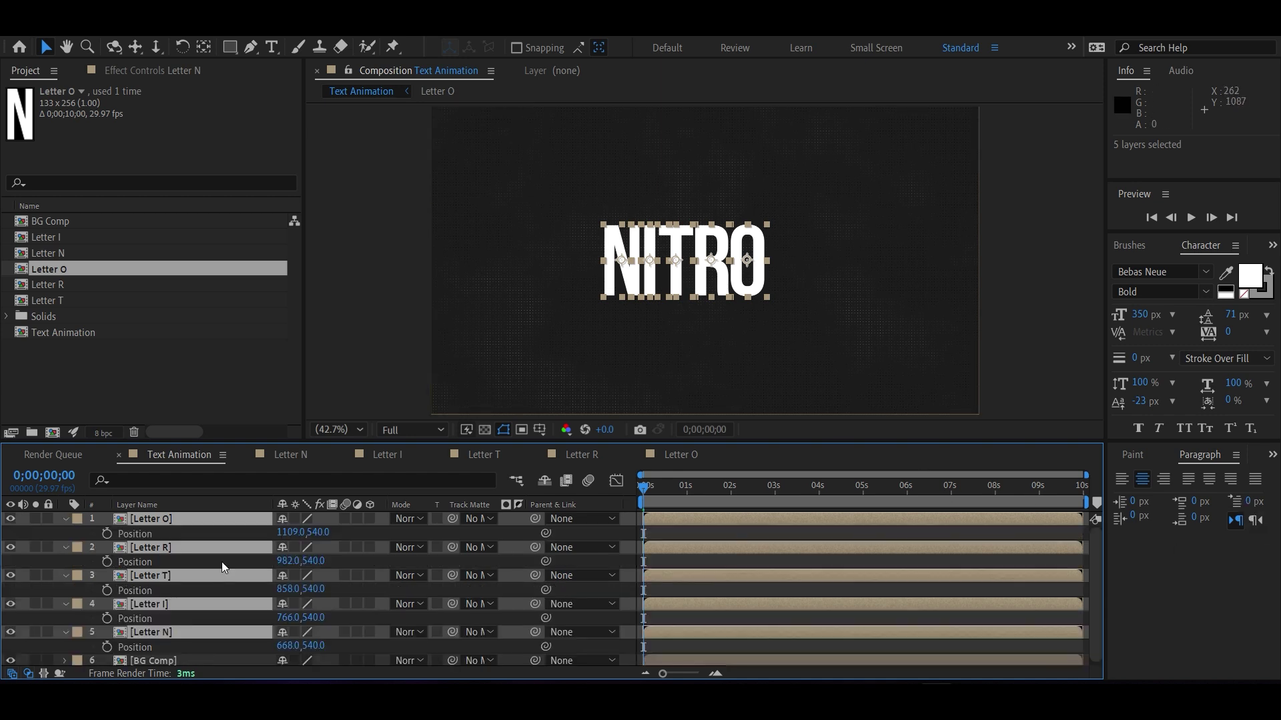
drag(292, 539, 363, 539)
key(comma)
key(comma)
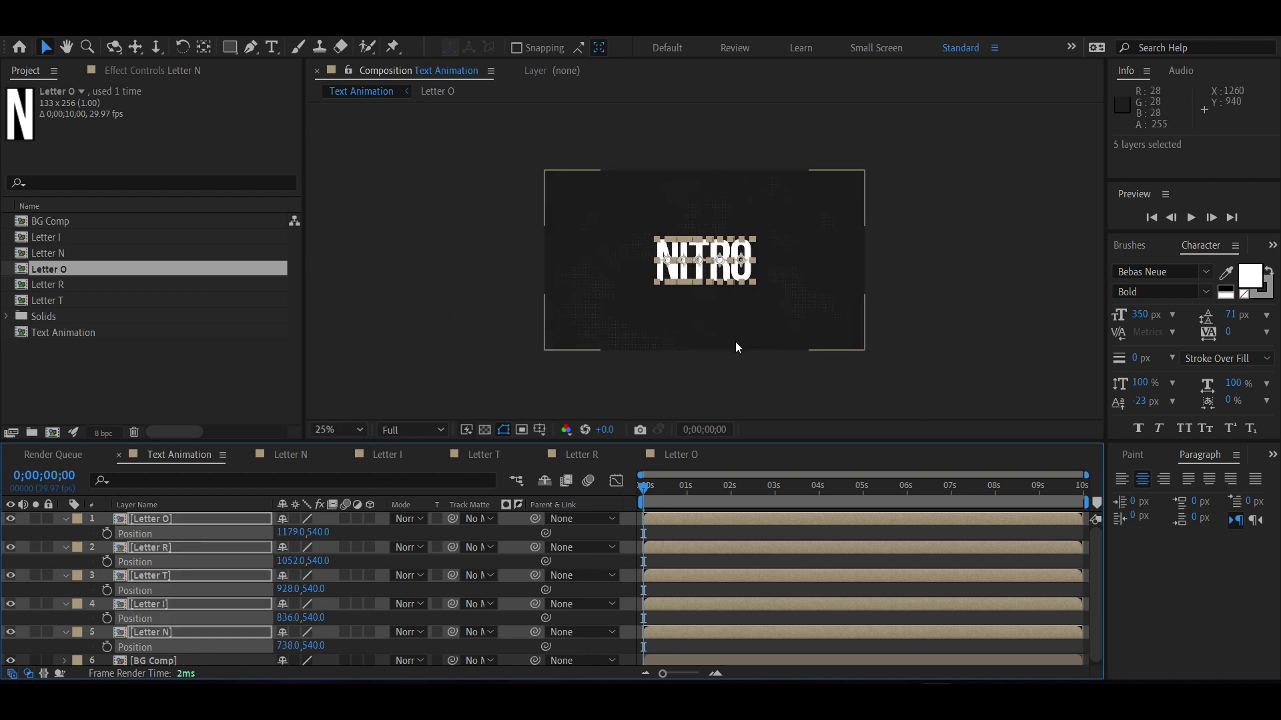
click(44, 45)
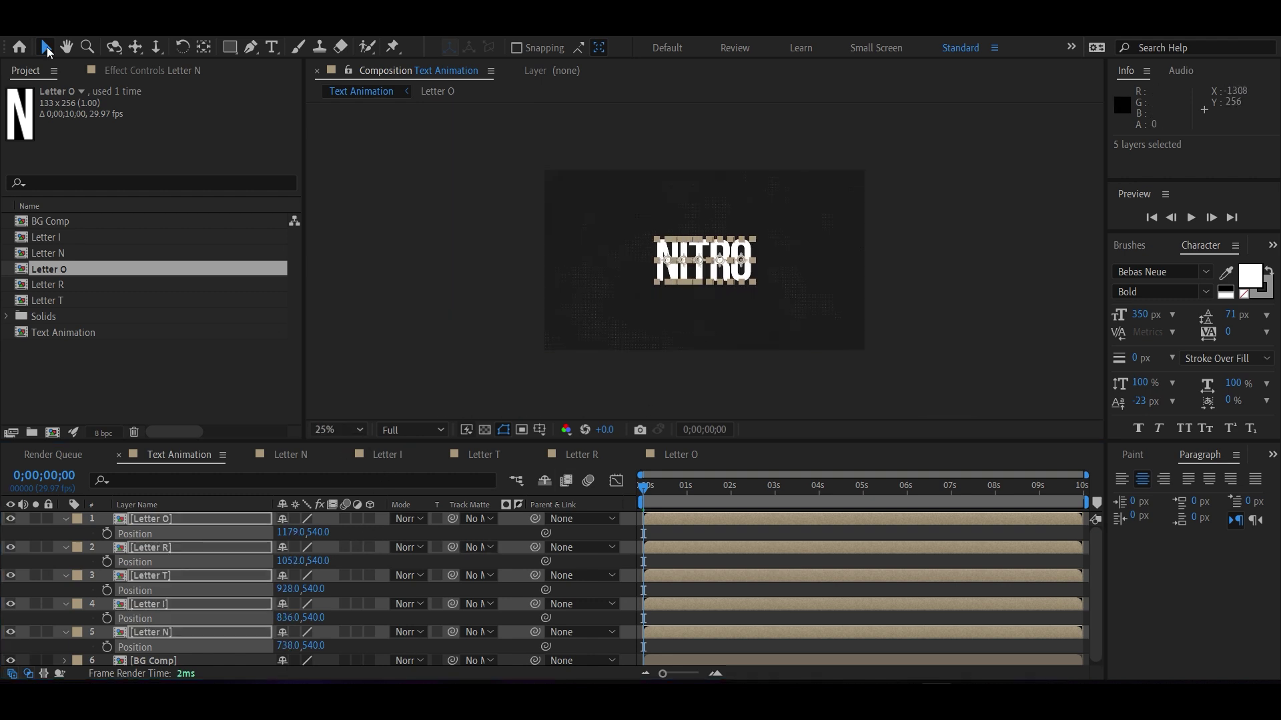
click(406, 338)
key(period)
key(period)
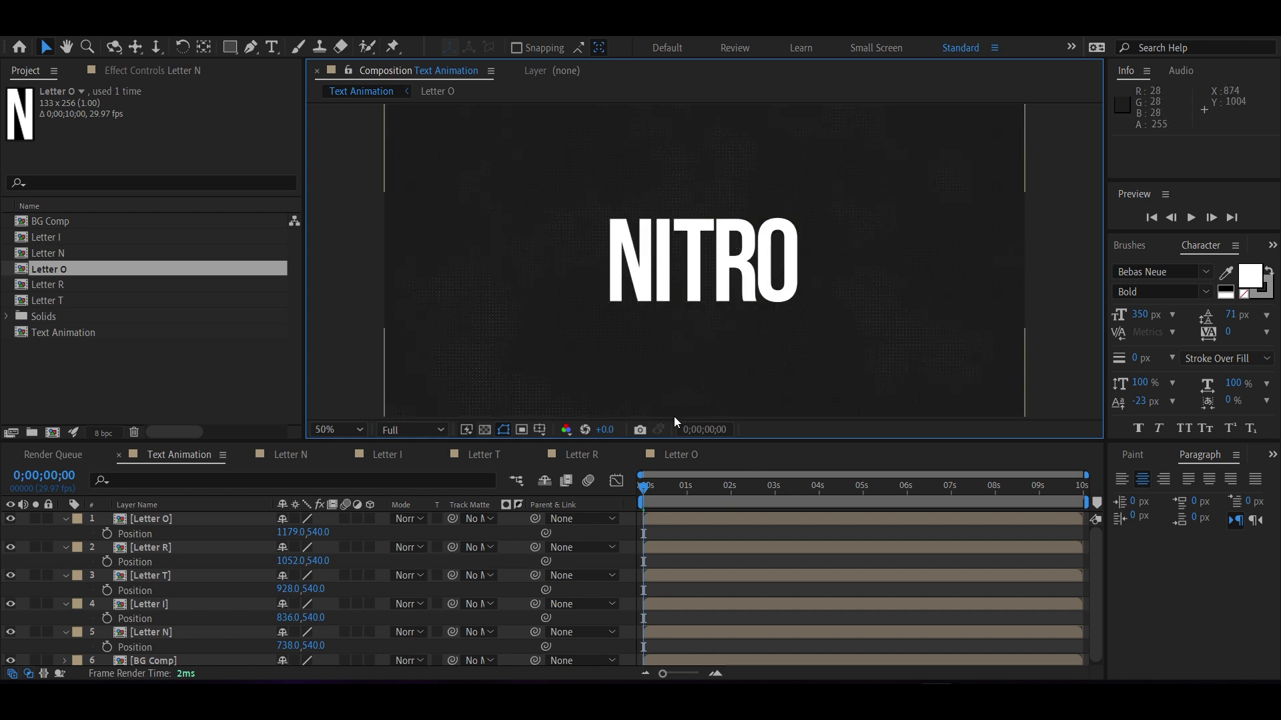
Apply CC RepeTile from Effects & Presets to the Letter N layer
key(p)
click(207, 590)
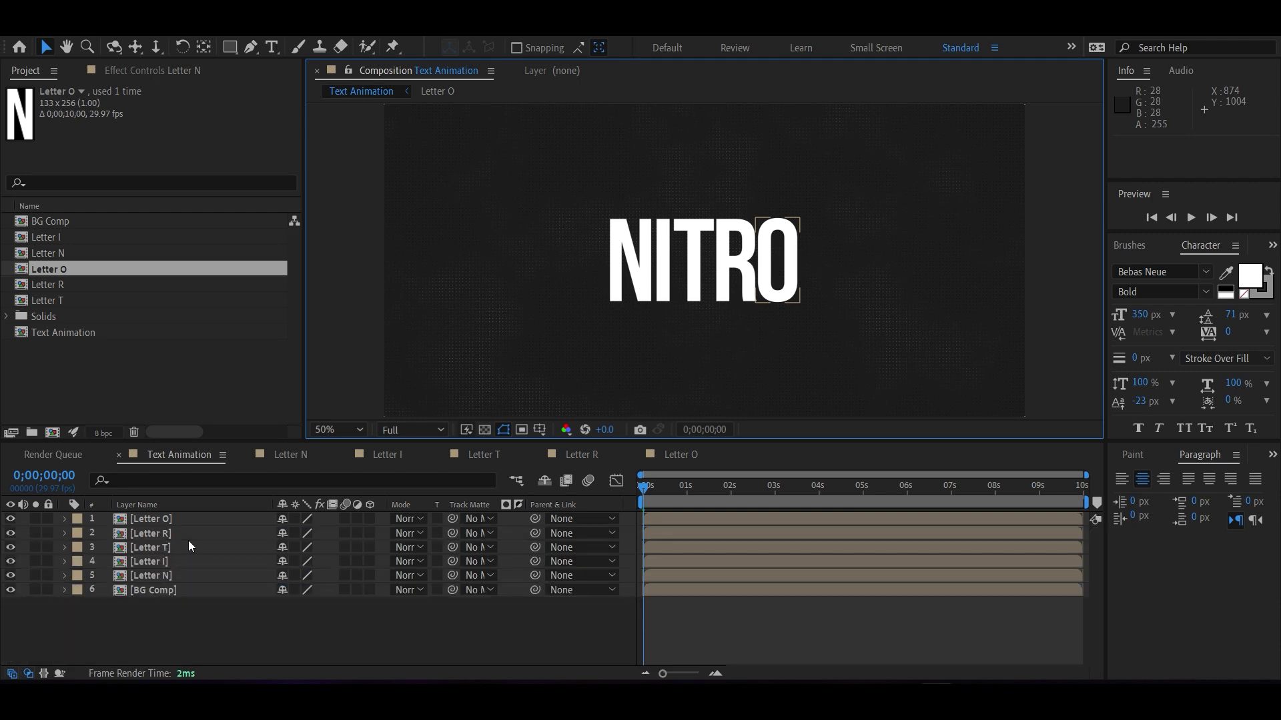
click(168, 576)
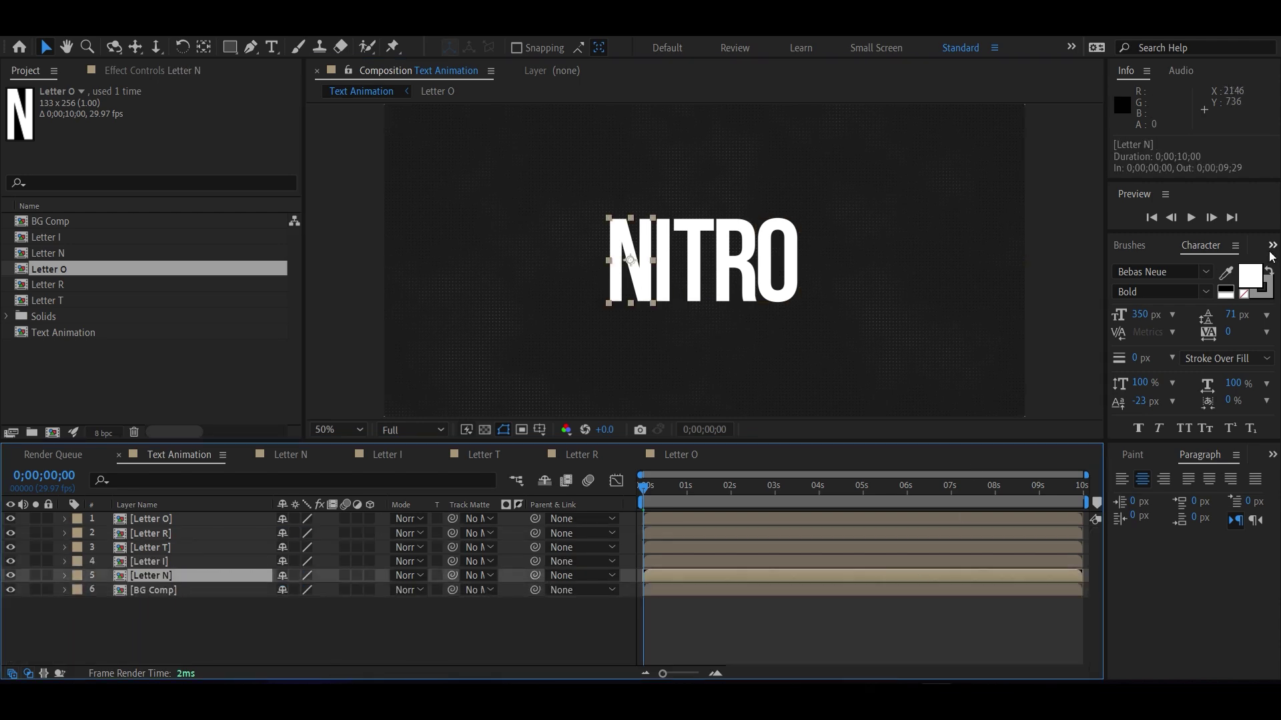
click(357, 23)
click(405, 220)
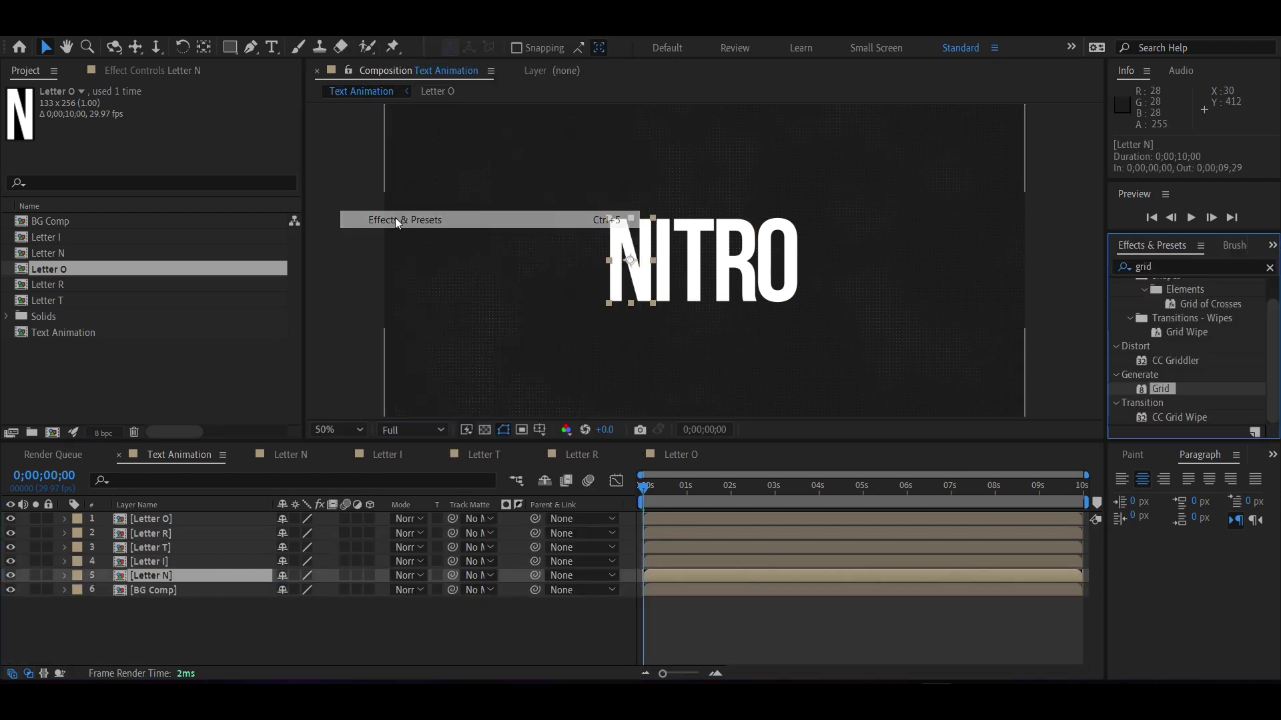
text(CC)
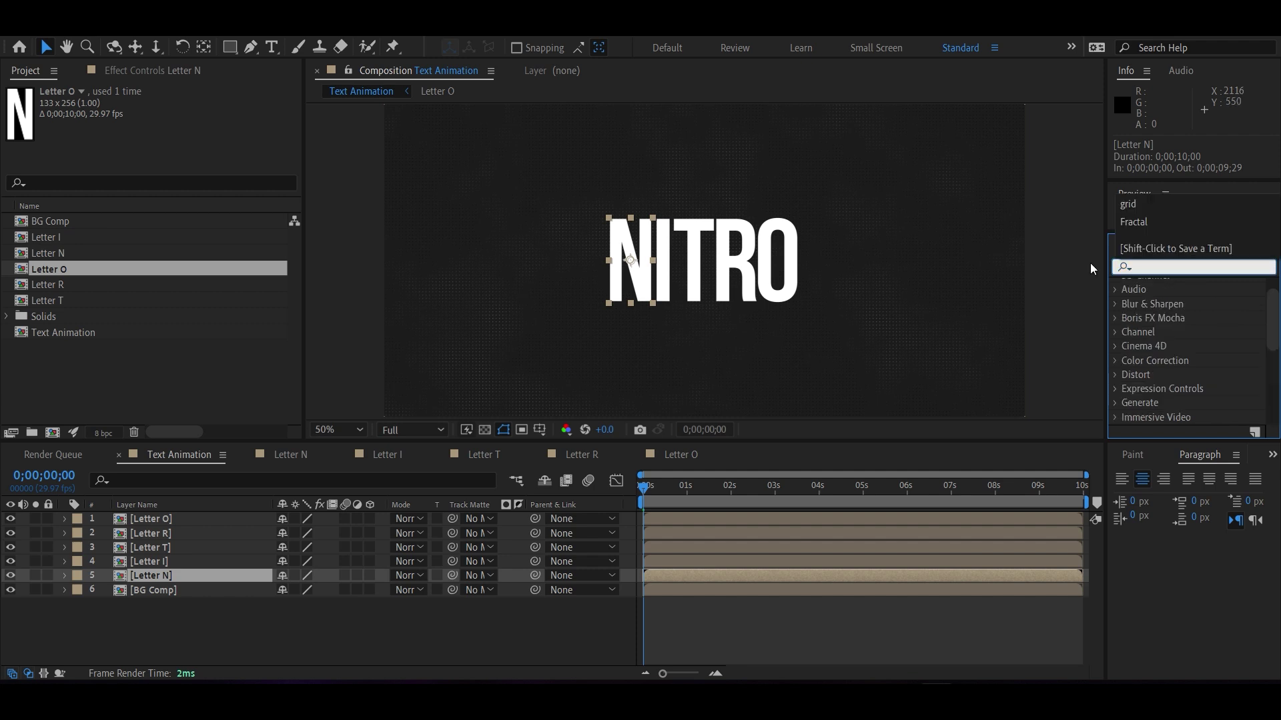
text( Repe)
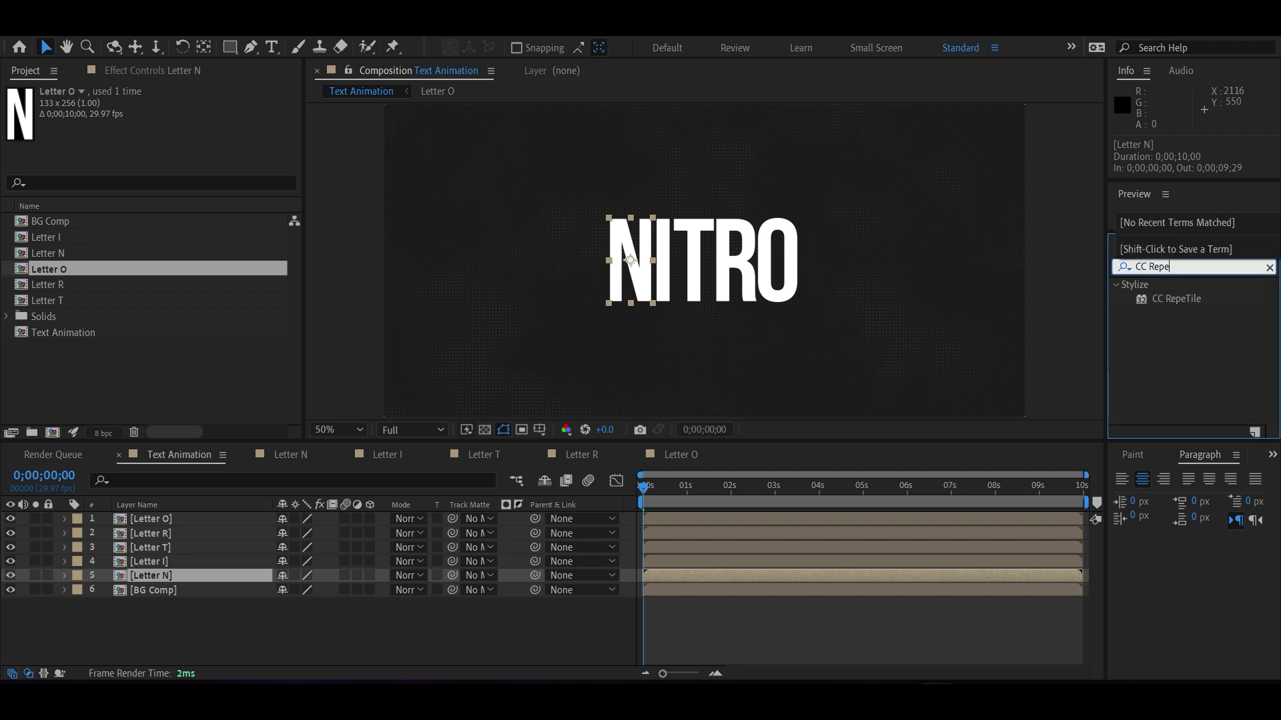
click(1181, 300)
drag(1172, 297, 166, 574)
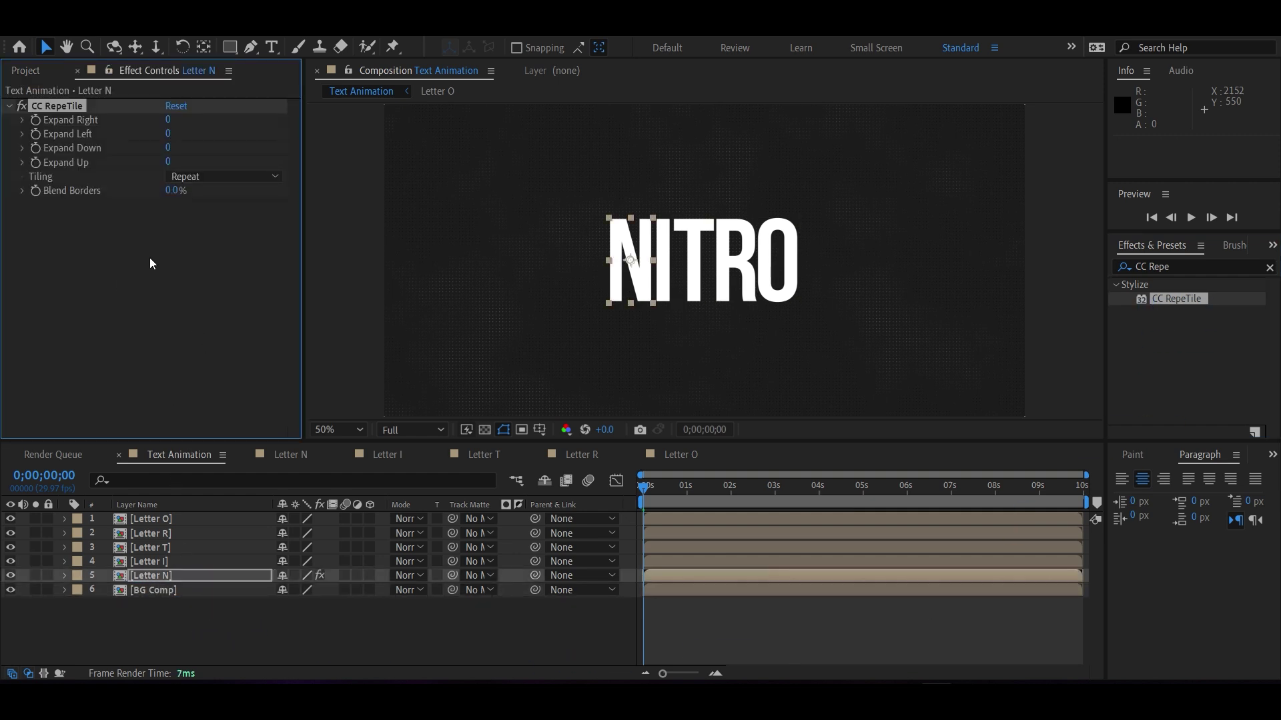
Set CC RepeTile Expand Up and Expand Down to 1000 on Letter N, then copy the effect
drag(170, 148, 309, 166)
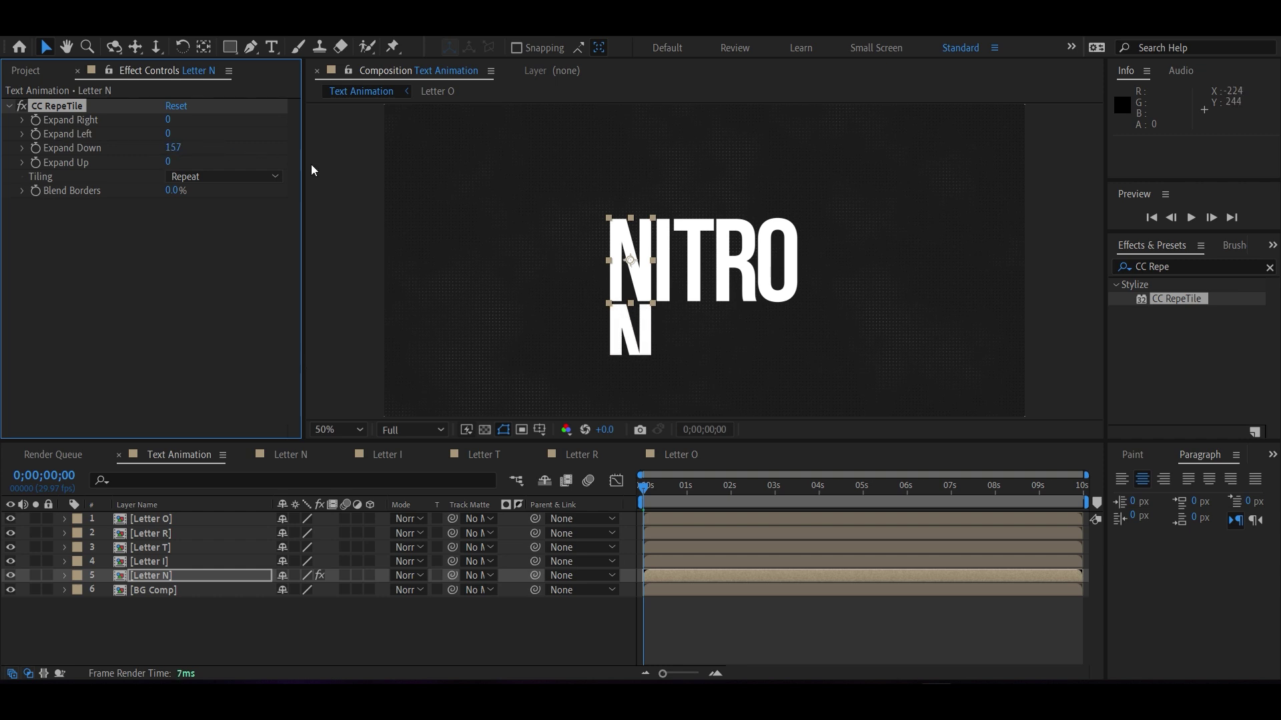
key(comma)
drag(173, 151, 505, 167)
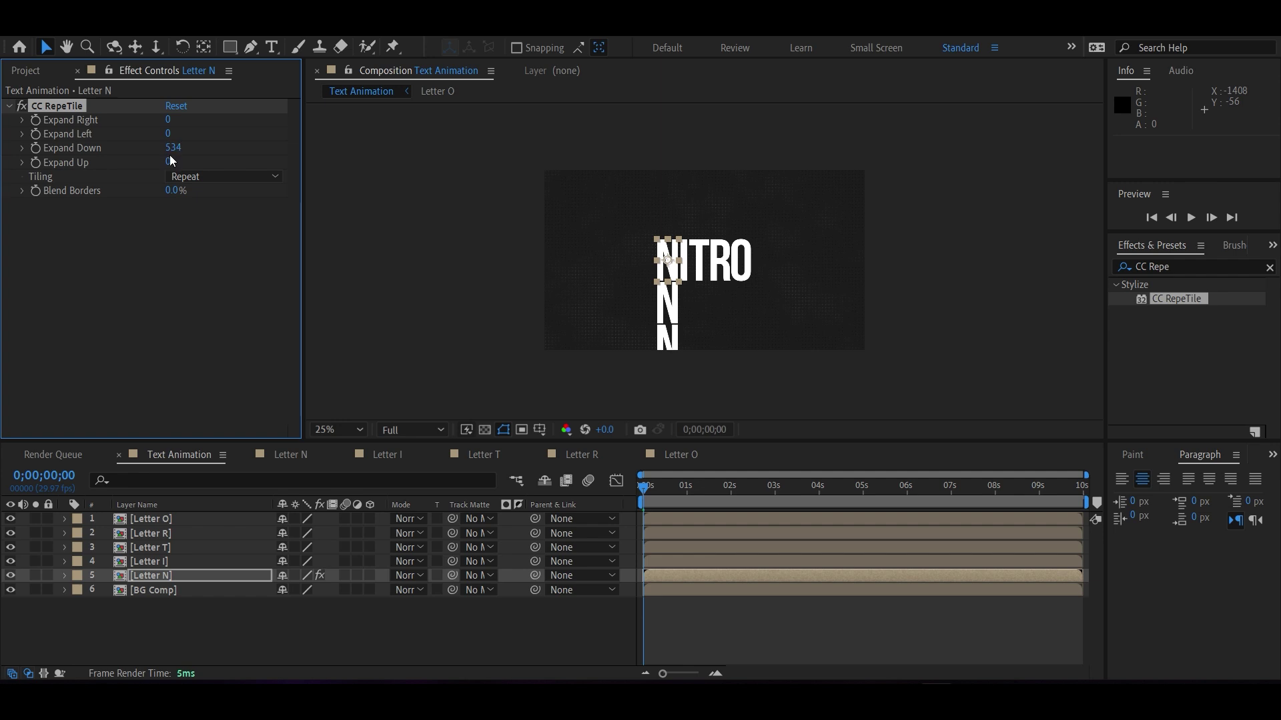
drag(169, 162, 693, 156)
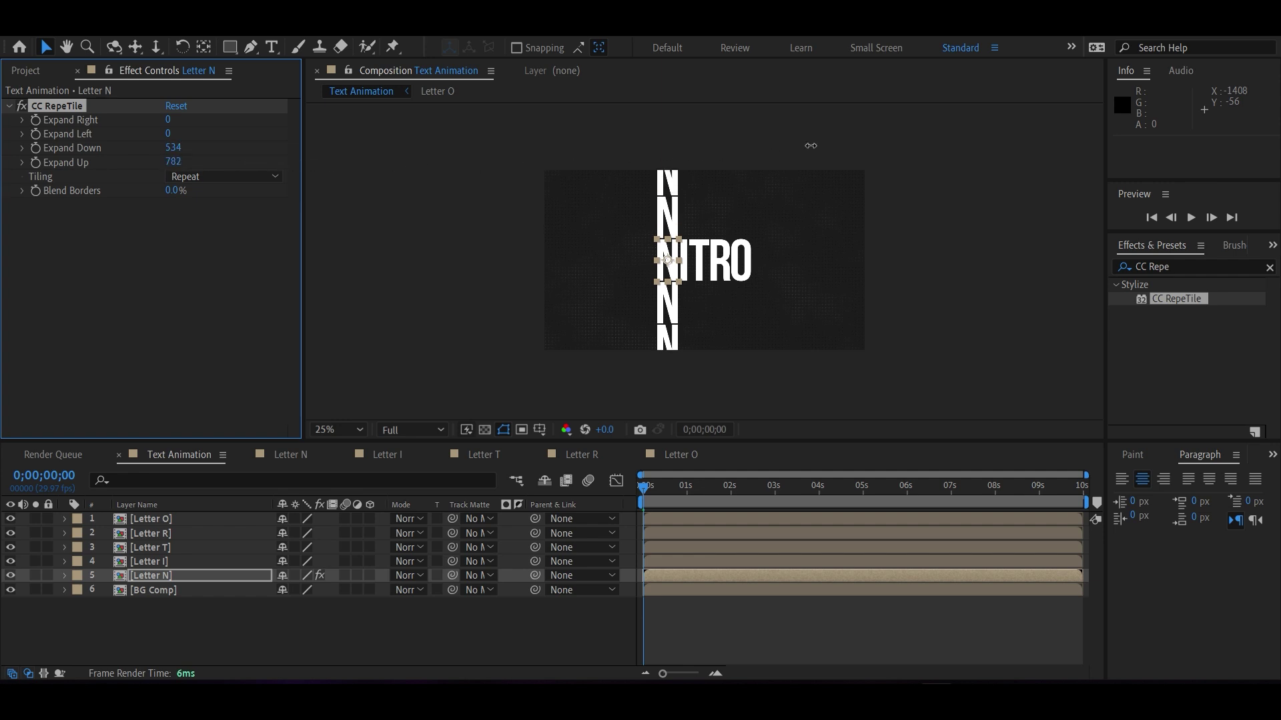
click(283, 324)
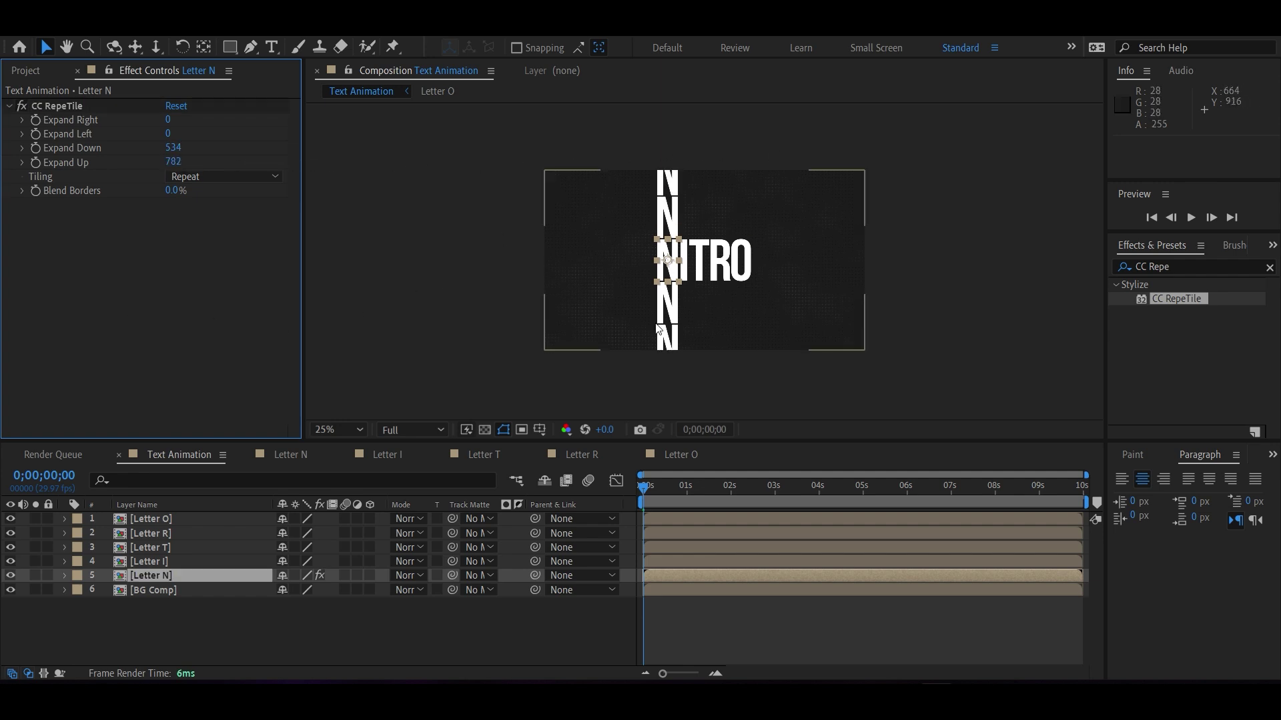
click(176, 162)
text(1000)
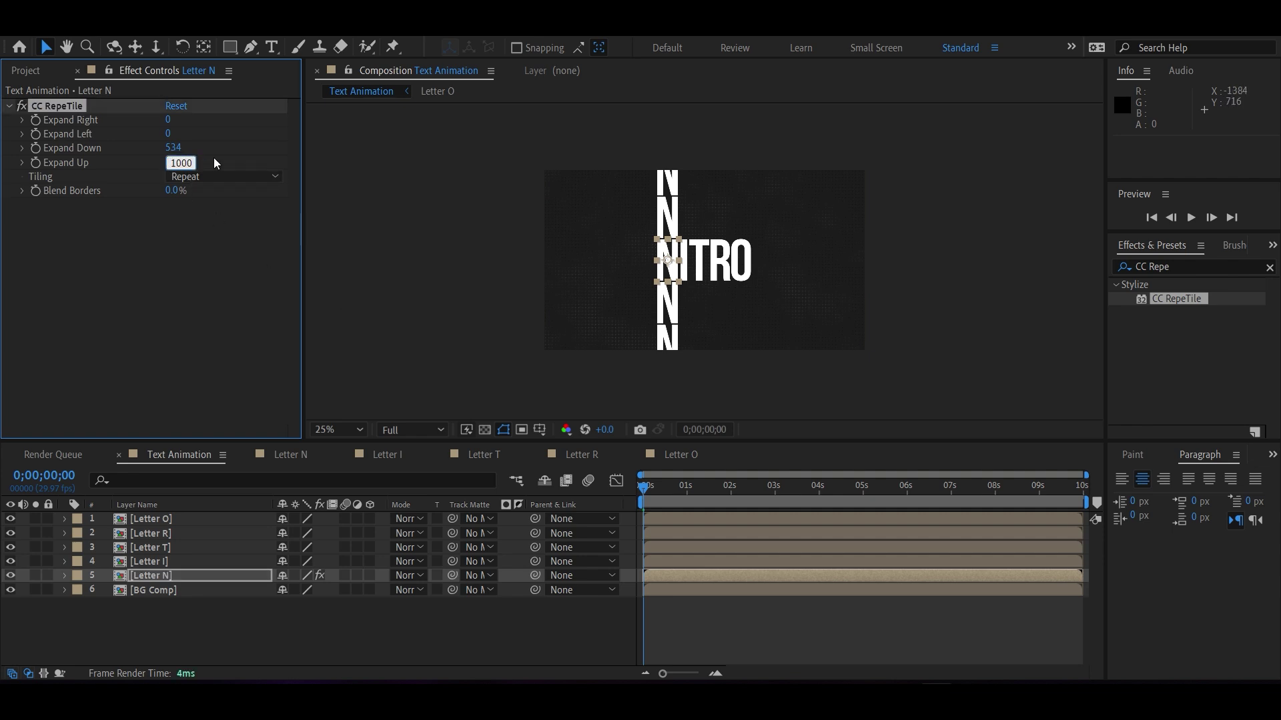
click(173, 147)
text(1000)
key(Return)
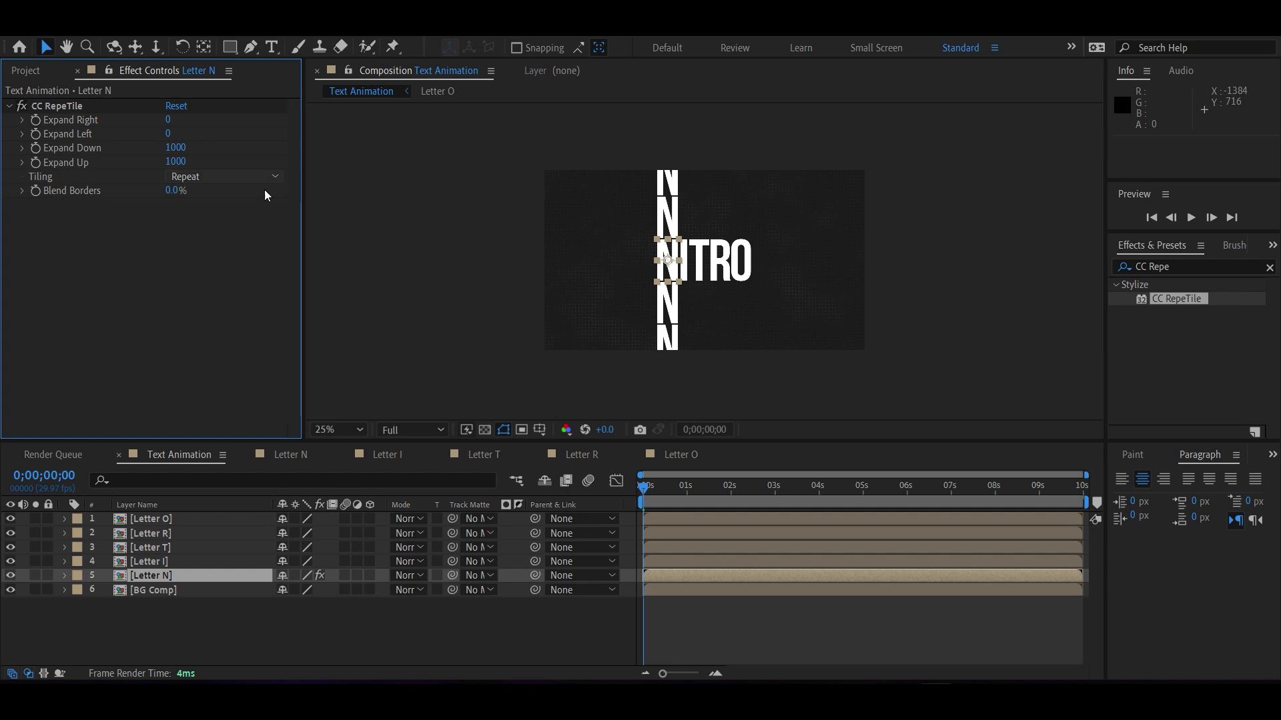
click(174, 579)
click(56, 108)
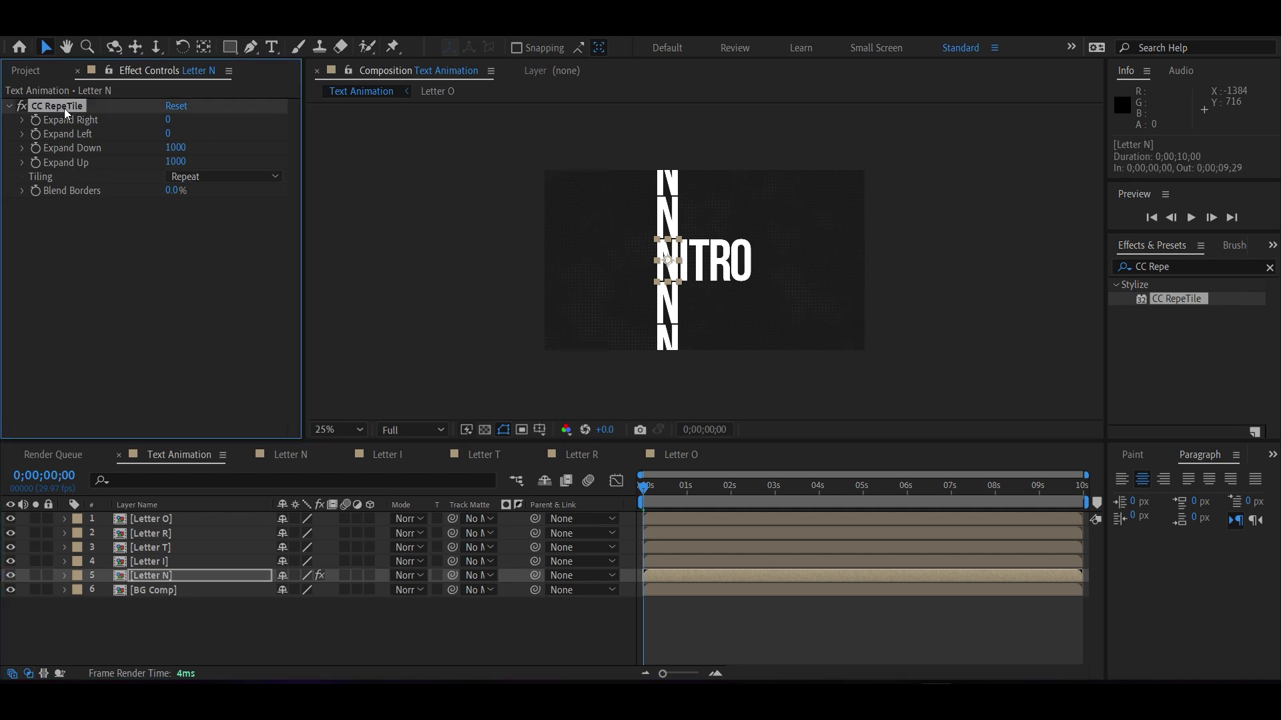
click(157, 564)
Paste CC RepeTile onto the Letter I, T, R and O layers
key(ctrl+v)
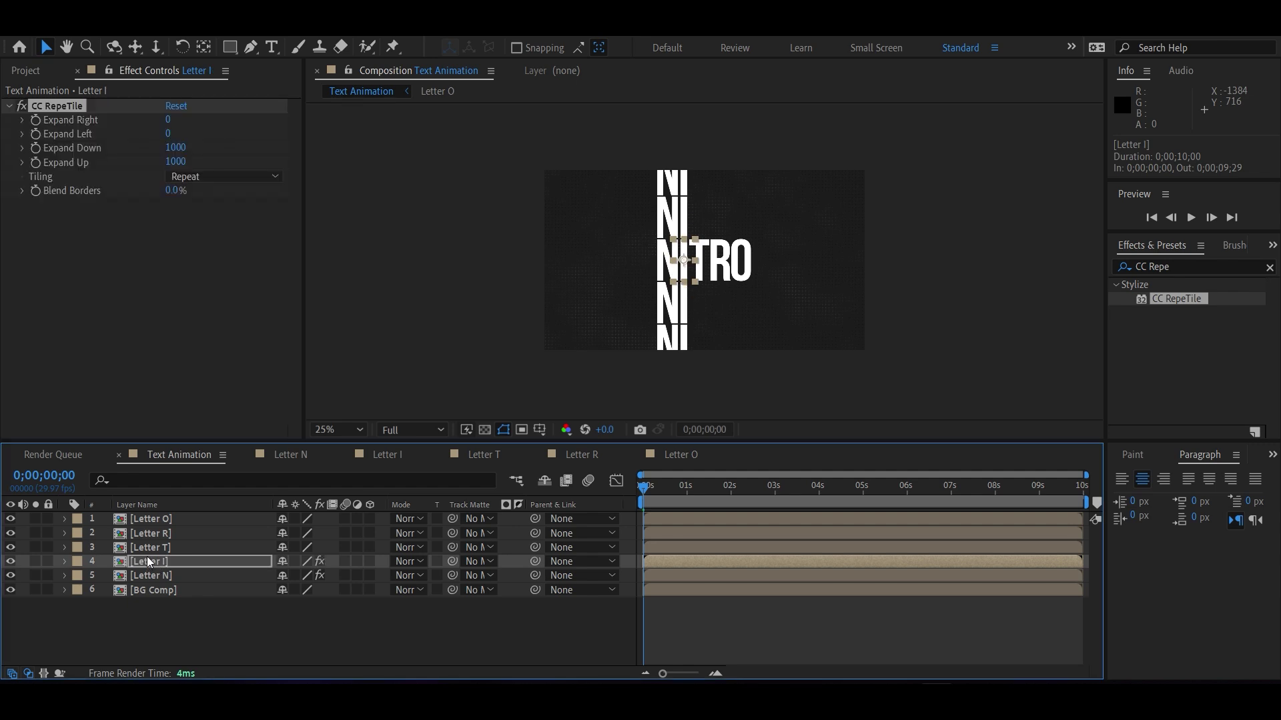
ctrl+click(155, 545)
key(ctrl+v)
click(154, 537)
key(ctrl+v)
click(154, 513)
key(ctrl+v)
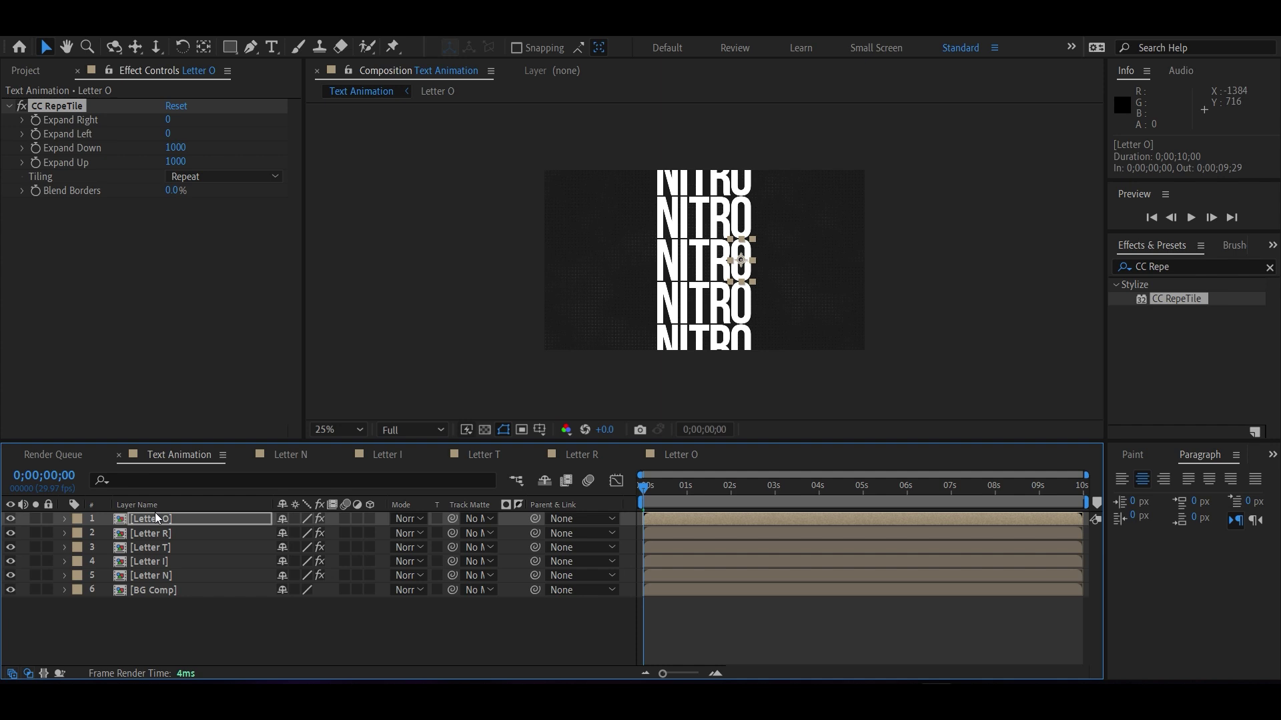
click(154, 566)
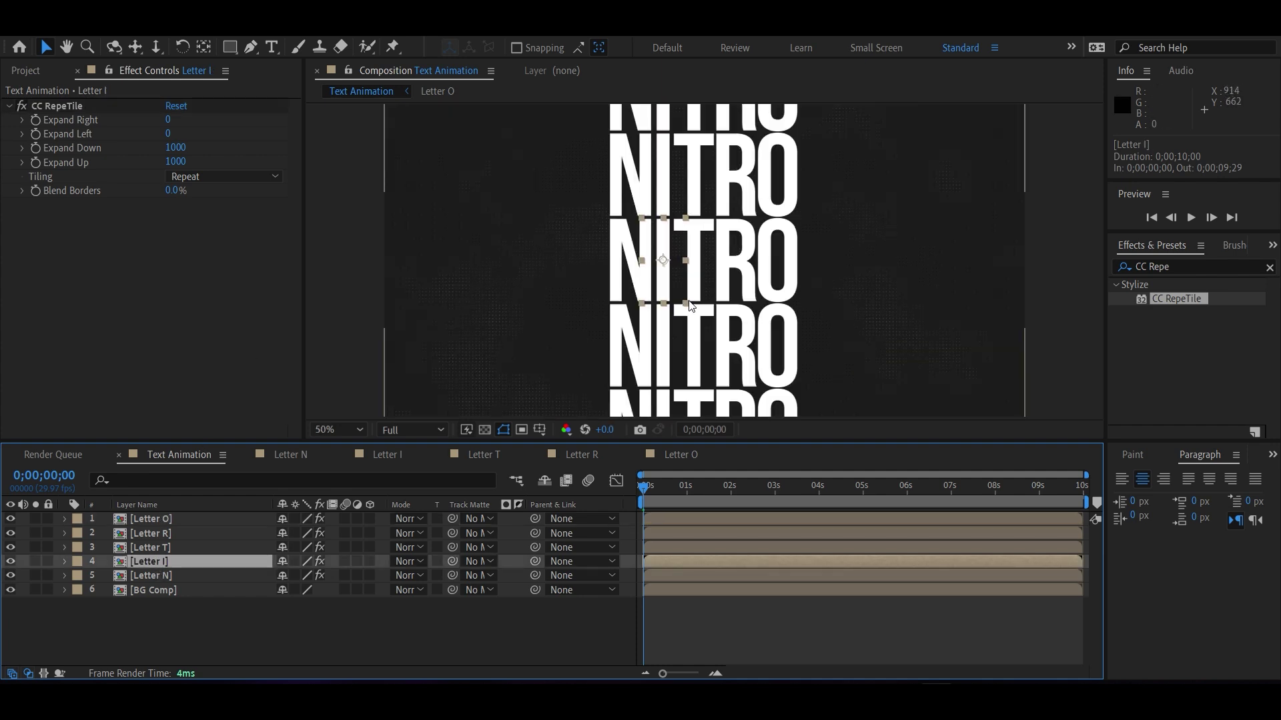
At 100% view zoom, draw a white rectangle over the middle NITRO row
click(989, 314)
scroll(761, 302, up, 2)
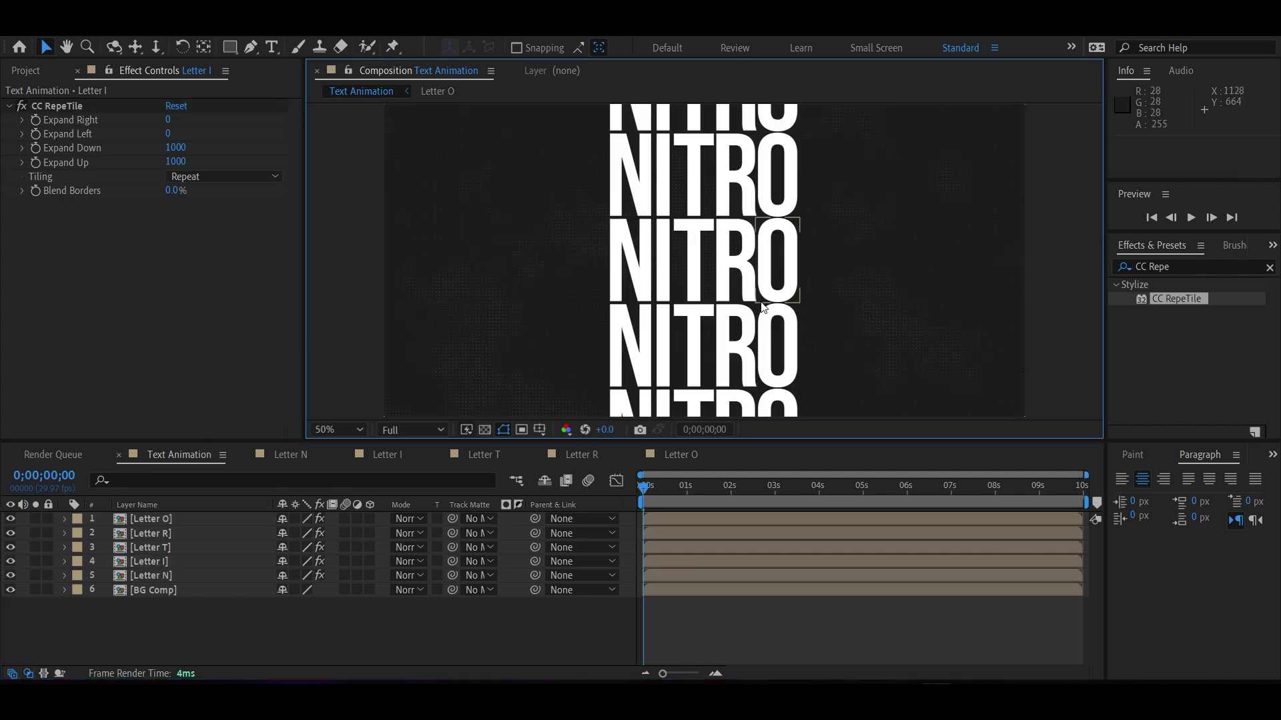
click(372, 637)
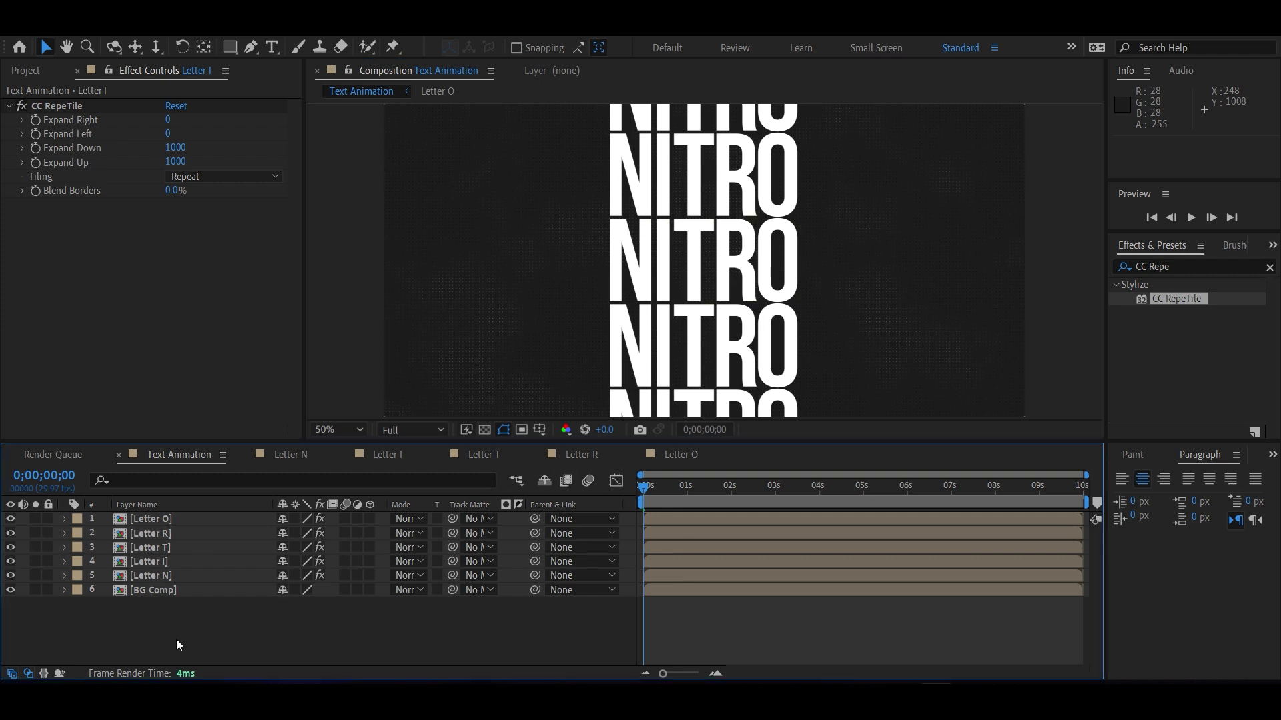
click(230, 48)
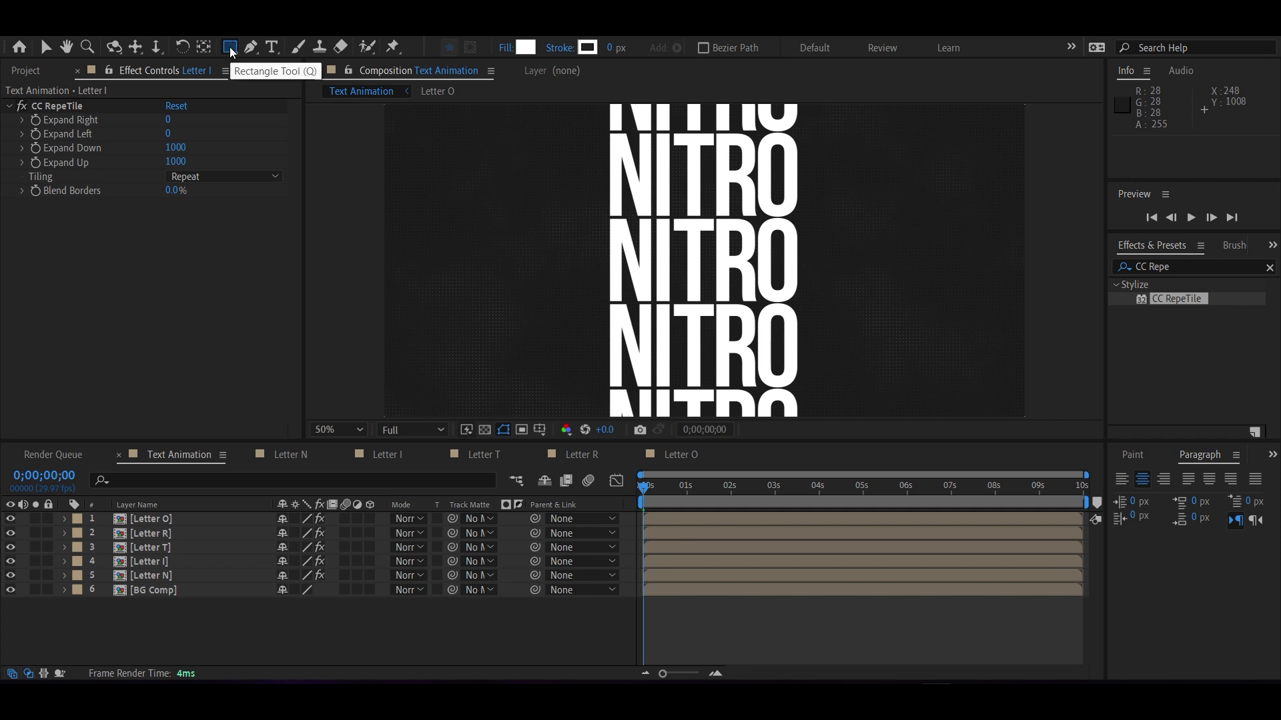
key(period)
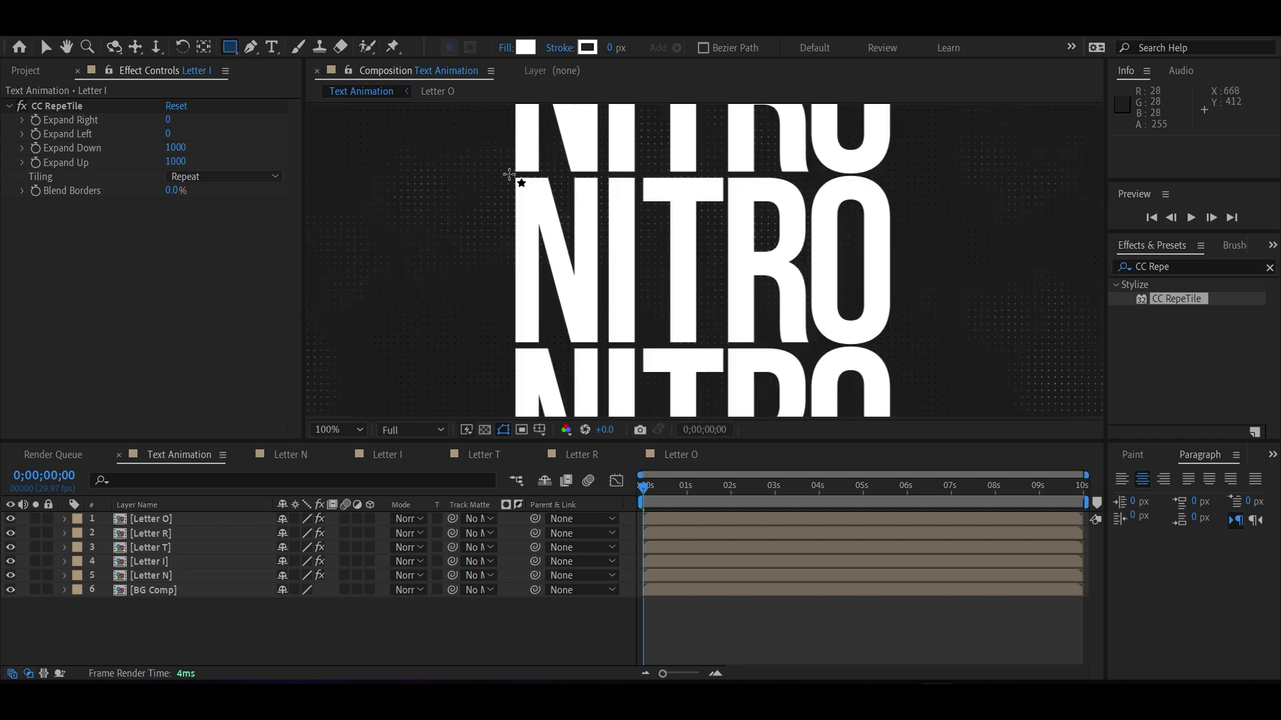
mouse_move(512, 174)
mouse_down()
mouse_move(620, 330)
mouse_move(893, 347)
mouse_up()
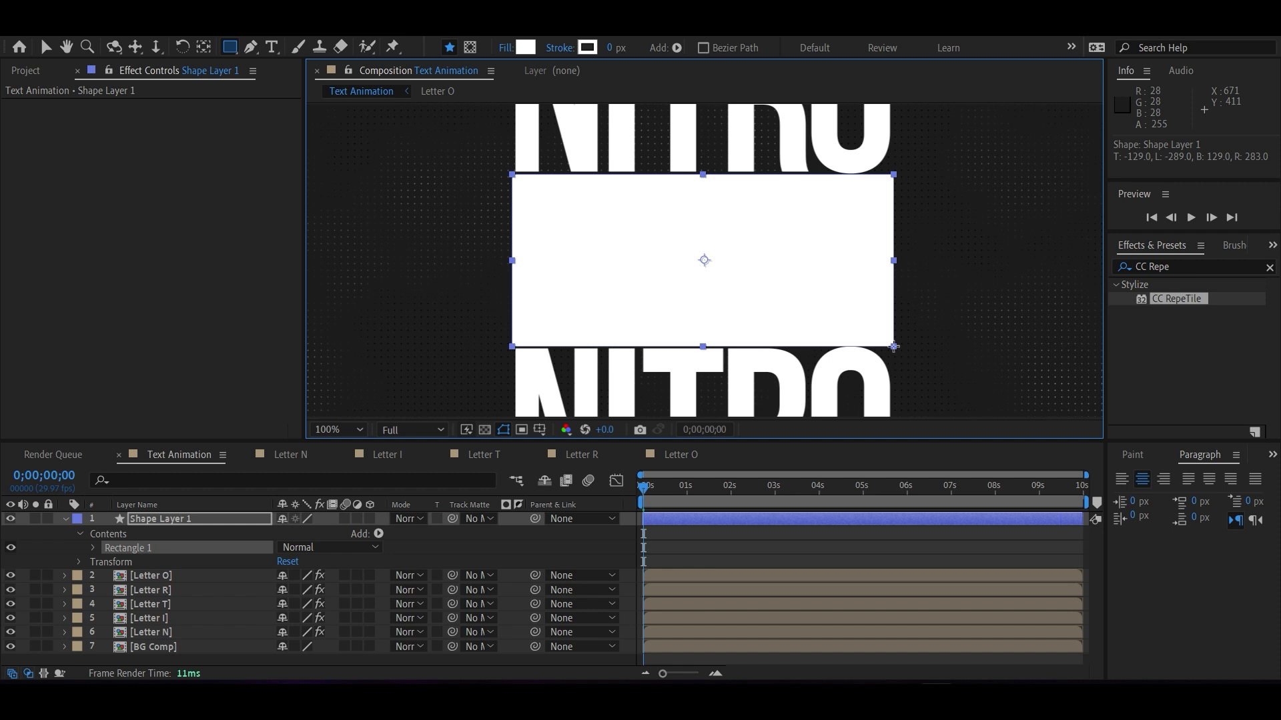
Duplicate Shape Layer 1 four times and place each shape layer directly above its letter layer
key(u)
key(ctrl+d)
key(ctrl+d)
key(ctrl+d)
key(ctrl+d)
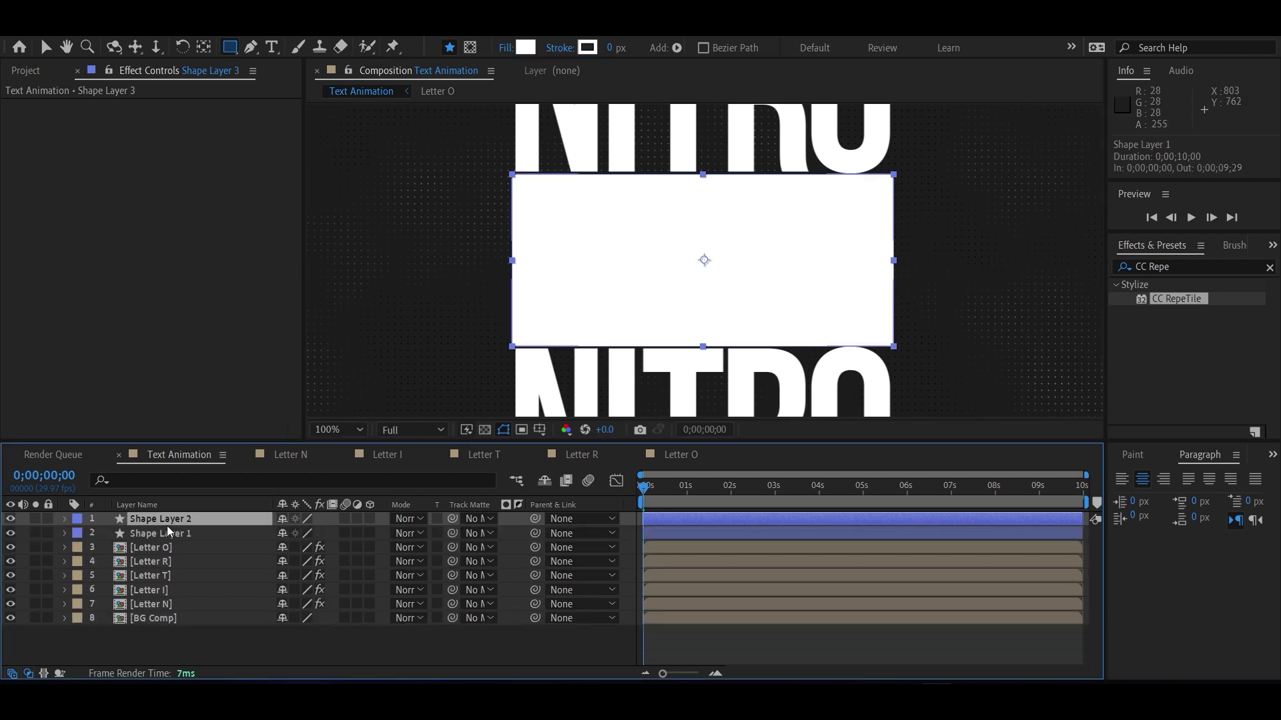
click(138, 576)
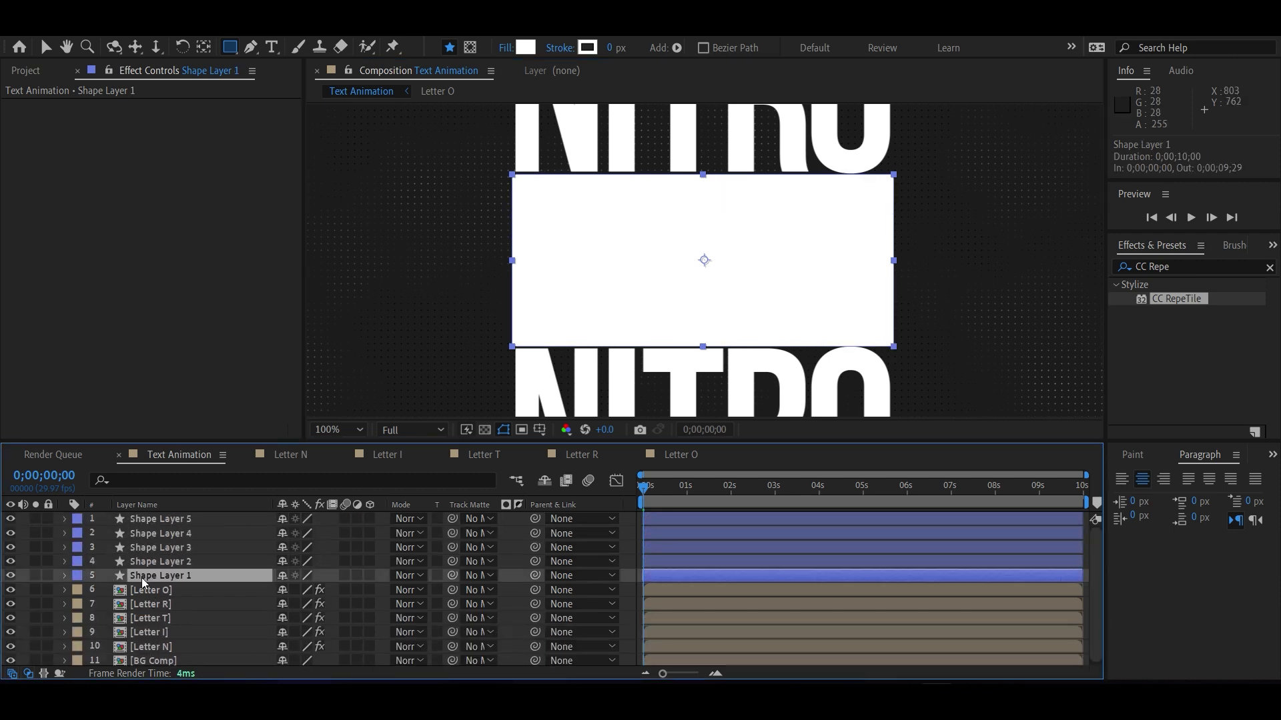
drag(172, 639, 172, 639)
mouse_move(171, 564)
mouse_down()
mouse_move(178, 606)
mouse_move(182, 557)
mouse_up()
click(170, 642)
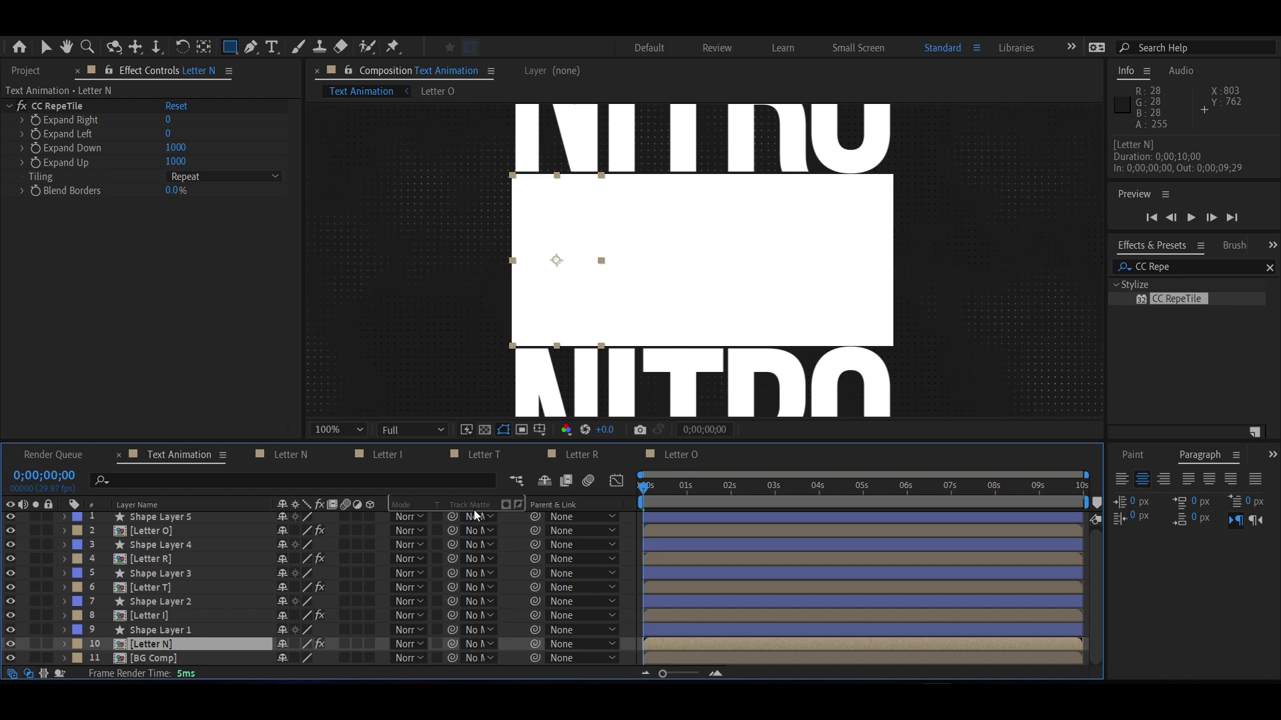
Set Shape Layers 1, 2 and 3 as track mattes for Letters N, I and T
click(479, 644)
click(499, 590)
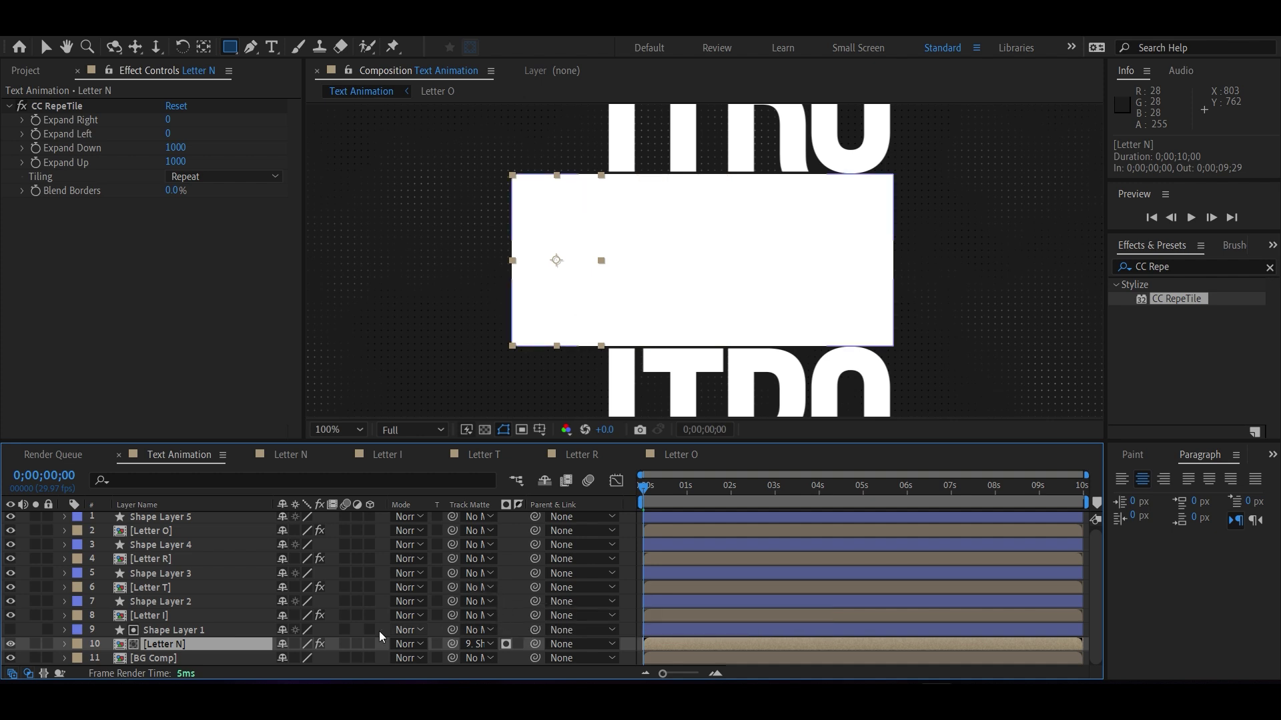
click(480, 617)
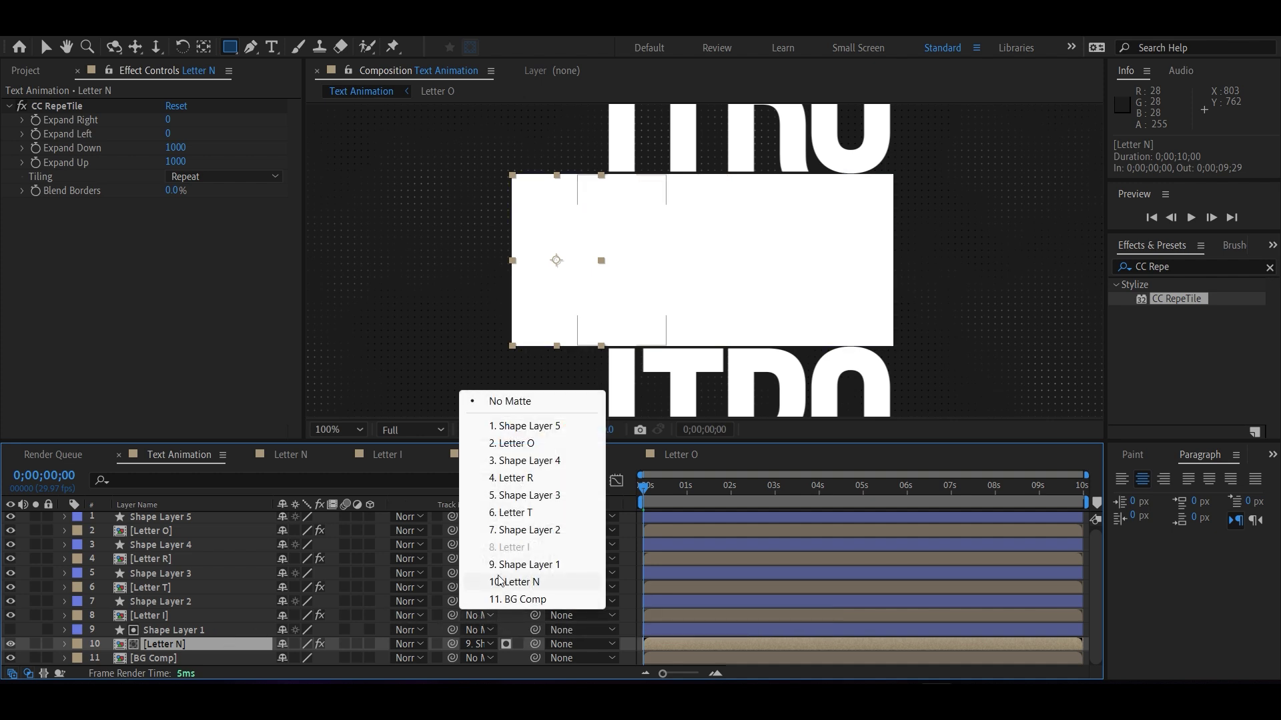
click(503, 530)
click(487, 587)
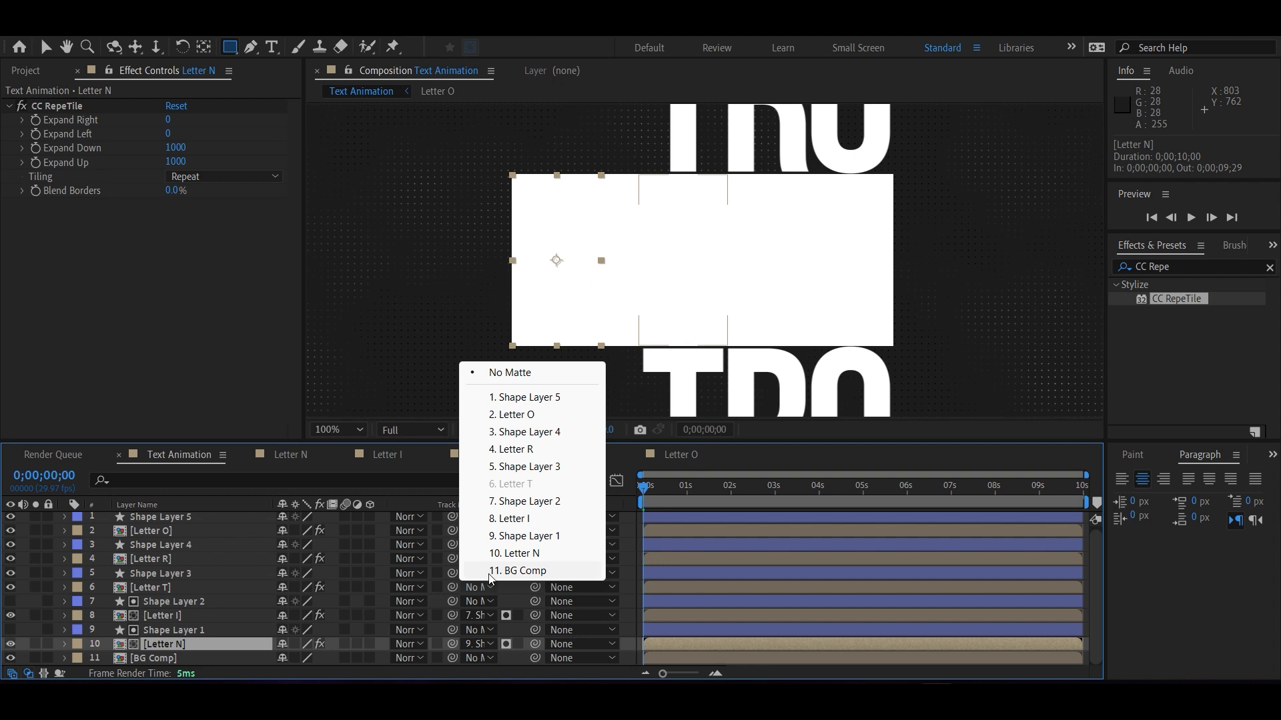
click(517, 467)
Set Shape Layer 4 as Letter R's track matte and Shape Layer 5 as Letter O's
click(480, 545)
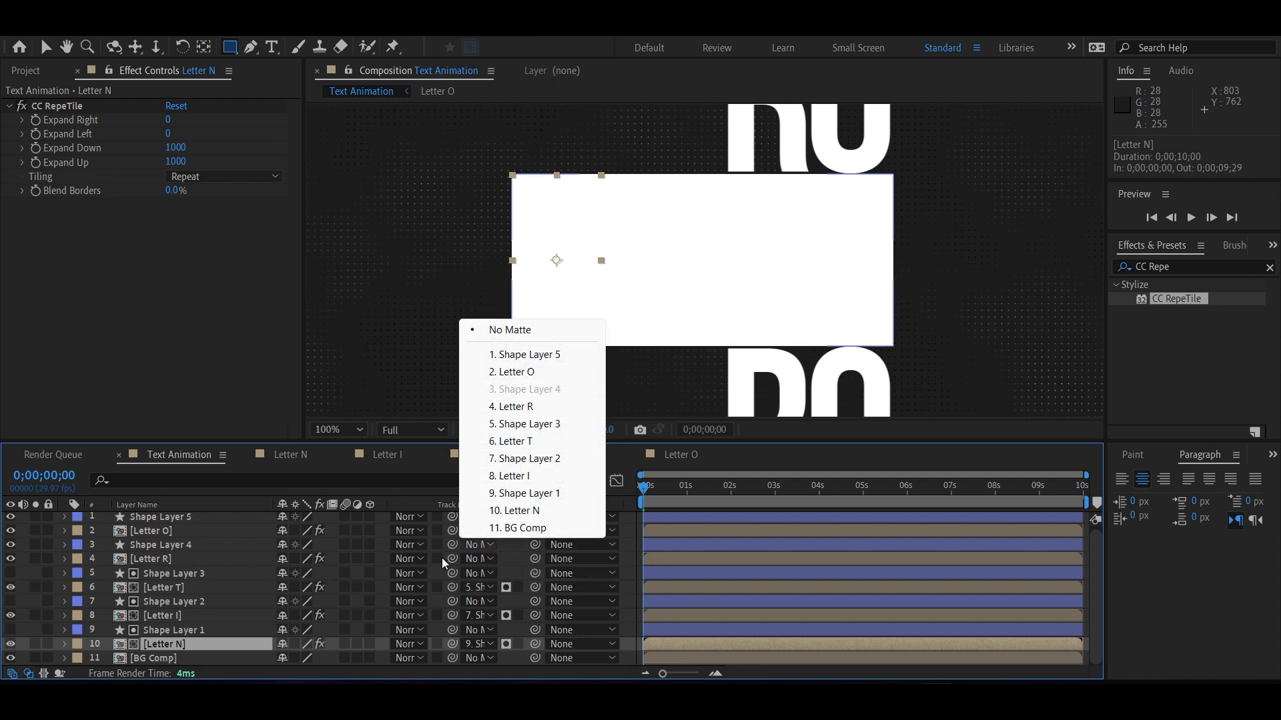
click(478, 559)
click(524, 404)
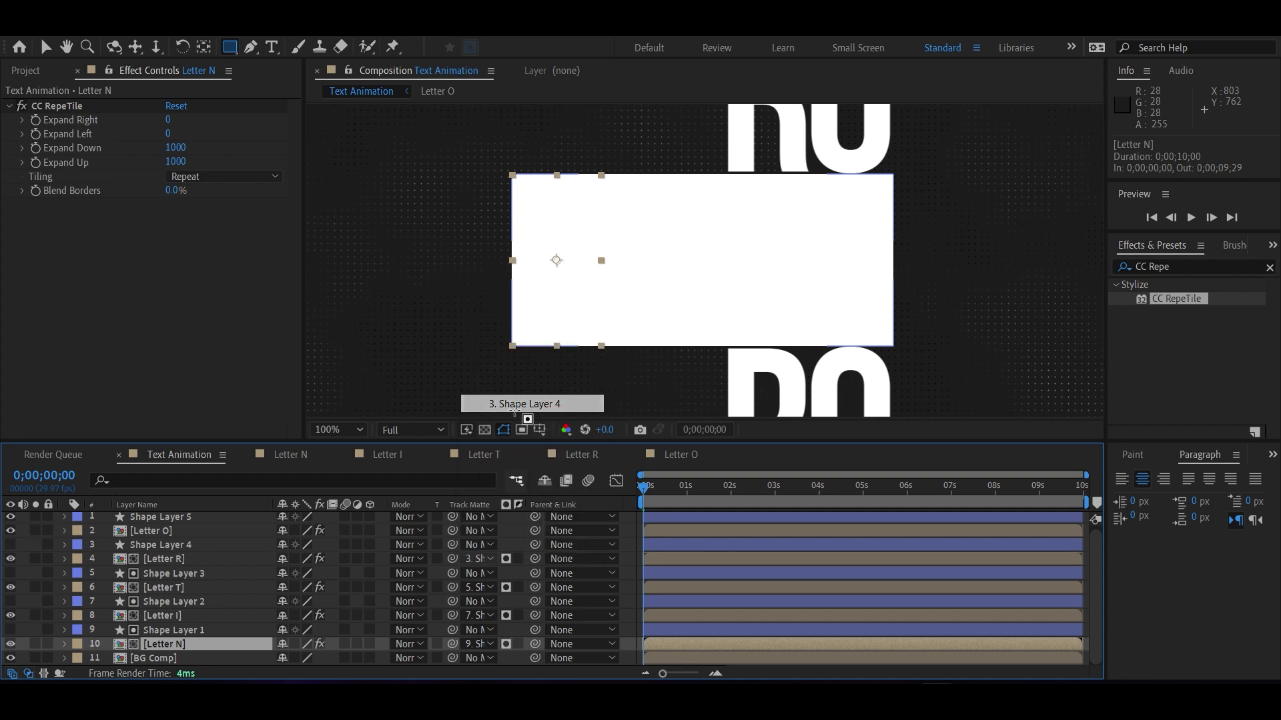
click(164, 533)
click(475, 533)
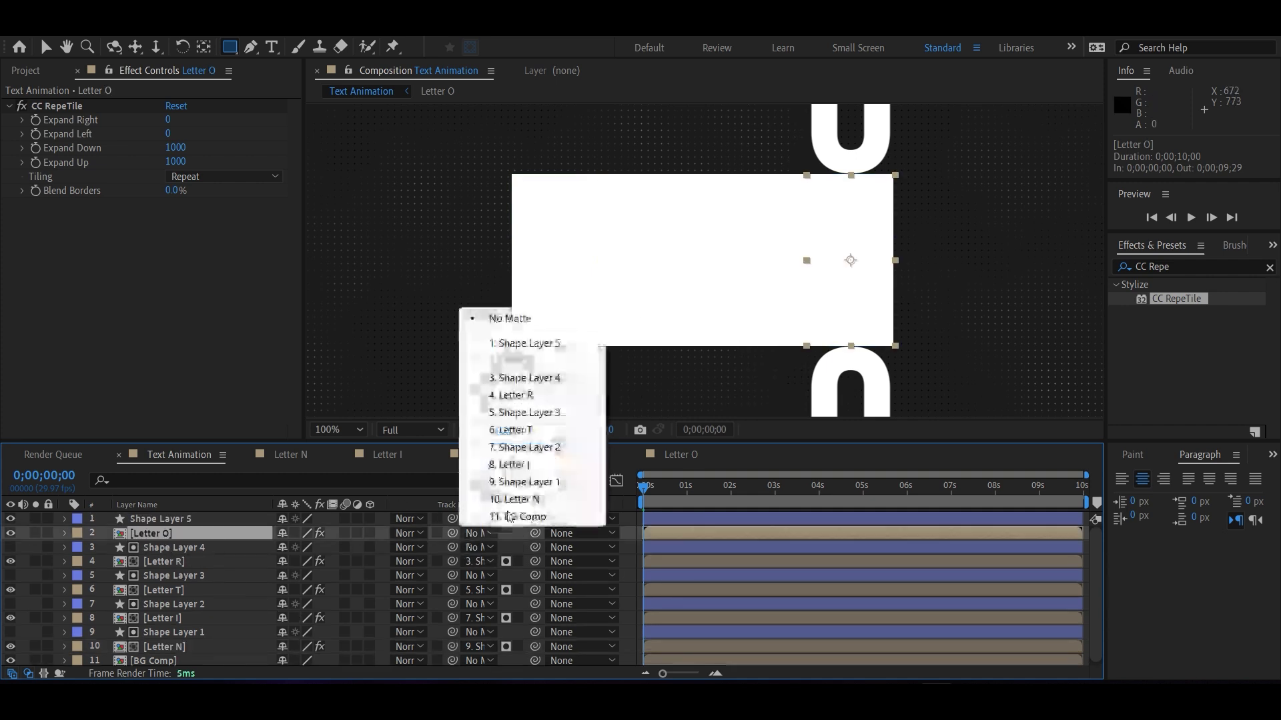
click(524, 342)
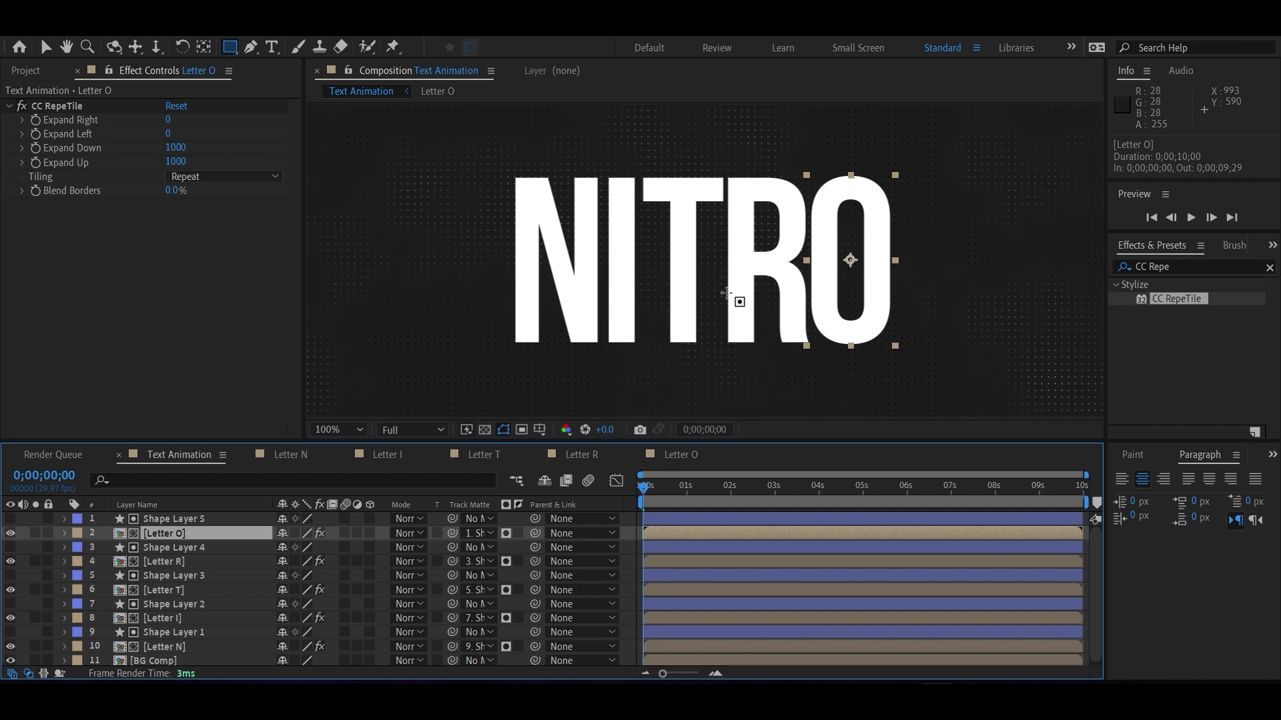
scroll(474, 608, down, 1)
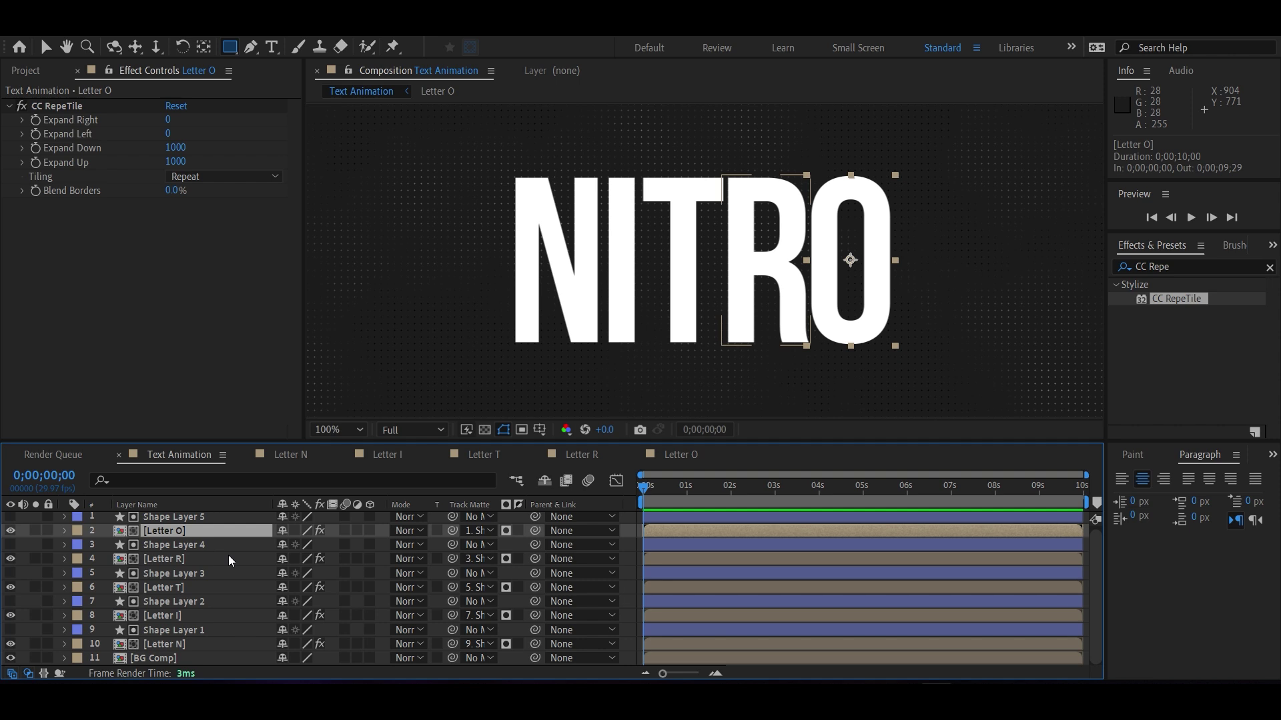
Mark Shape Layers 1–5 as shy and enable Hide Shy Layers in the timeline
click(187, 541)
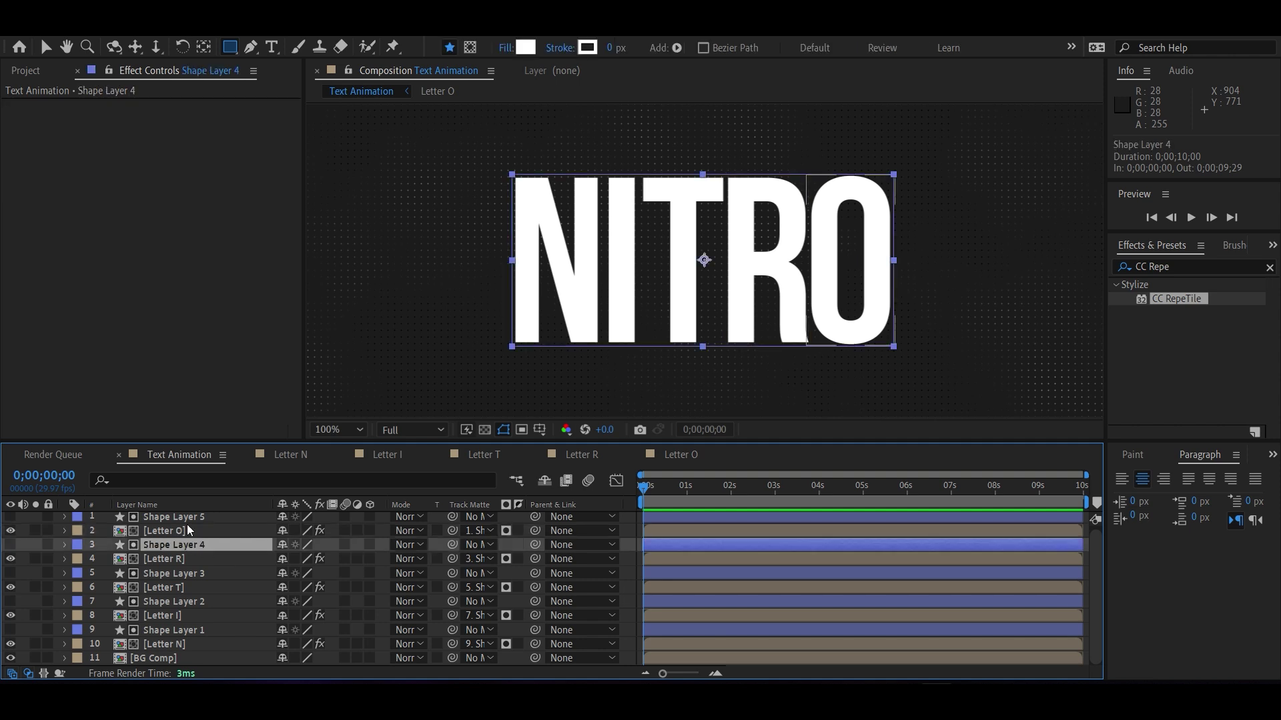
ctrl+click(187, 524)
ctrl+click(189, 574)
ctrl+click(194, 601)
ctrl+click(199, 630)
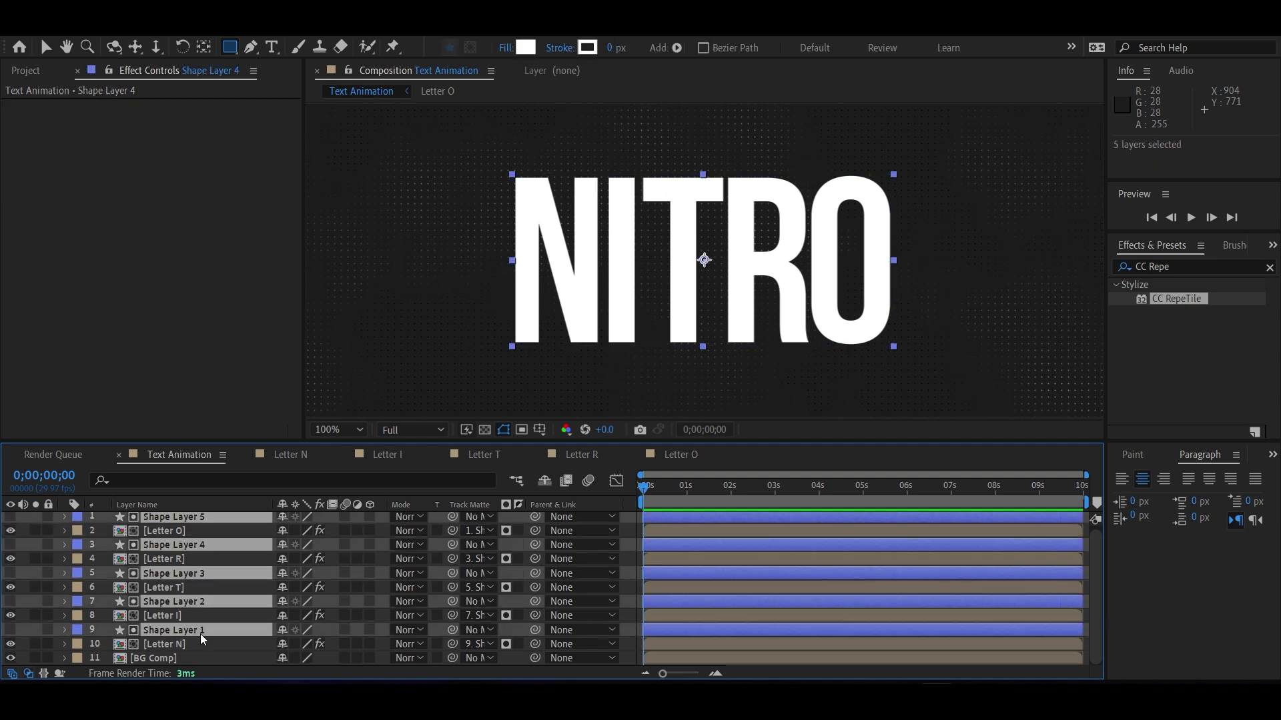
scroll(211, 619, up, 1)
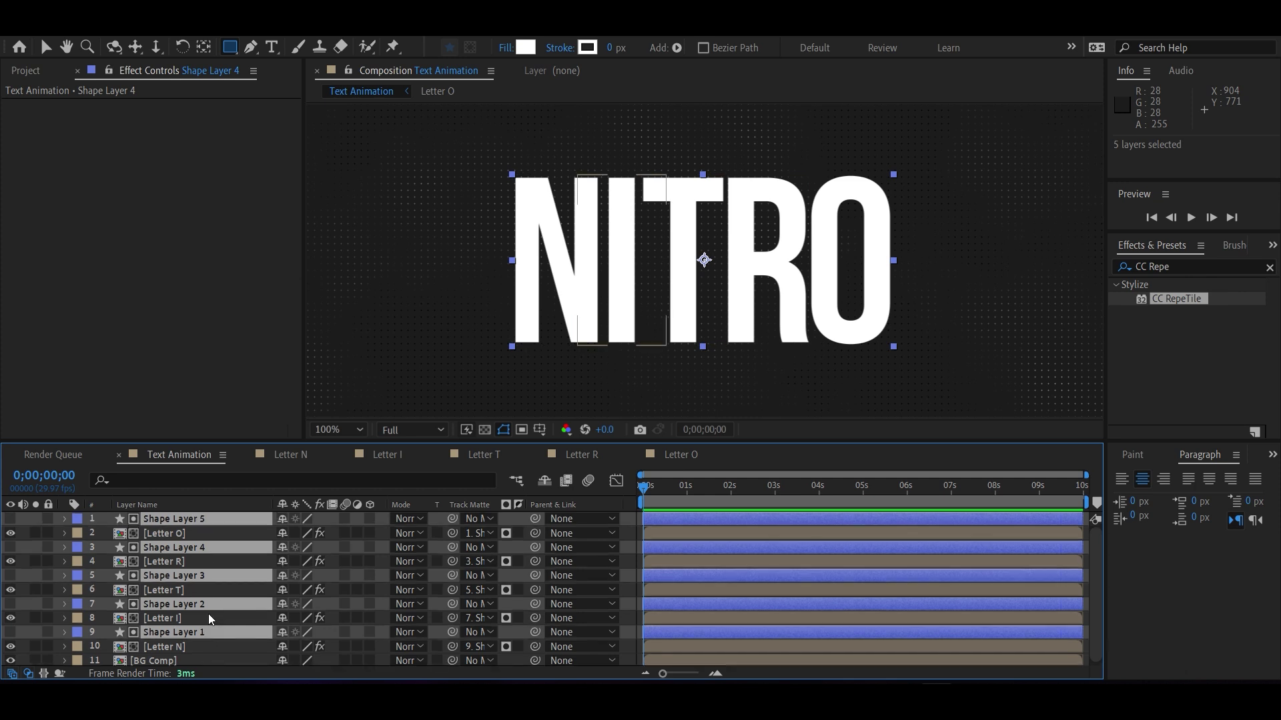
click(282, 520)
click(545, 481)
click(183, 607)
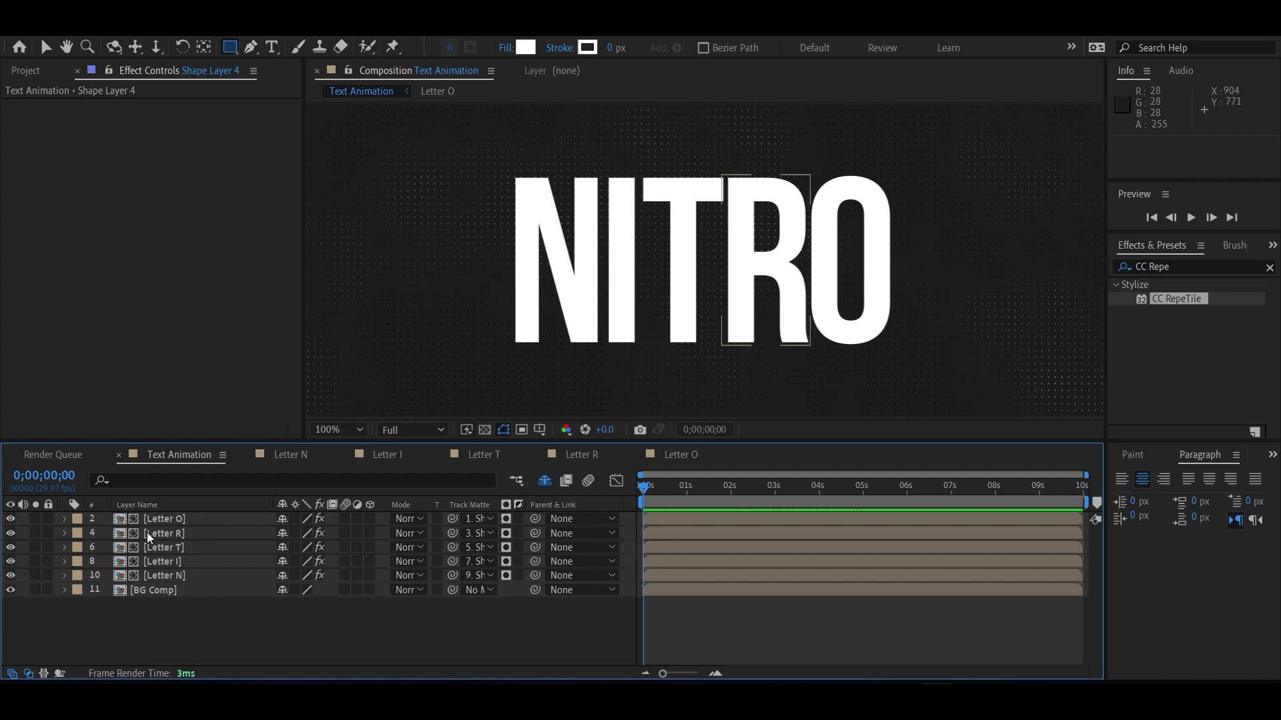
click(154, 589)
Set a Position keyframe for Letter N at 0;00;04;00 holding 738, 540
key(v)
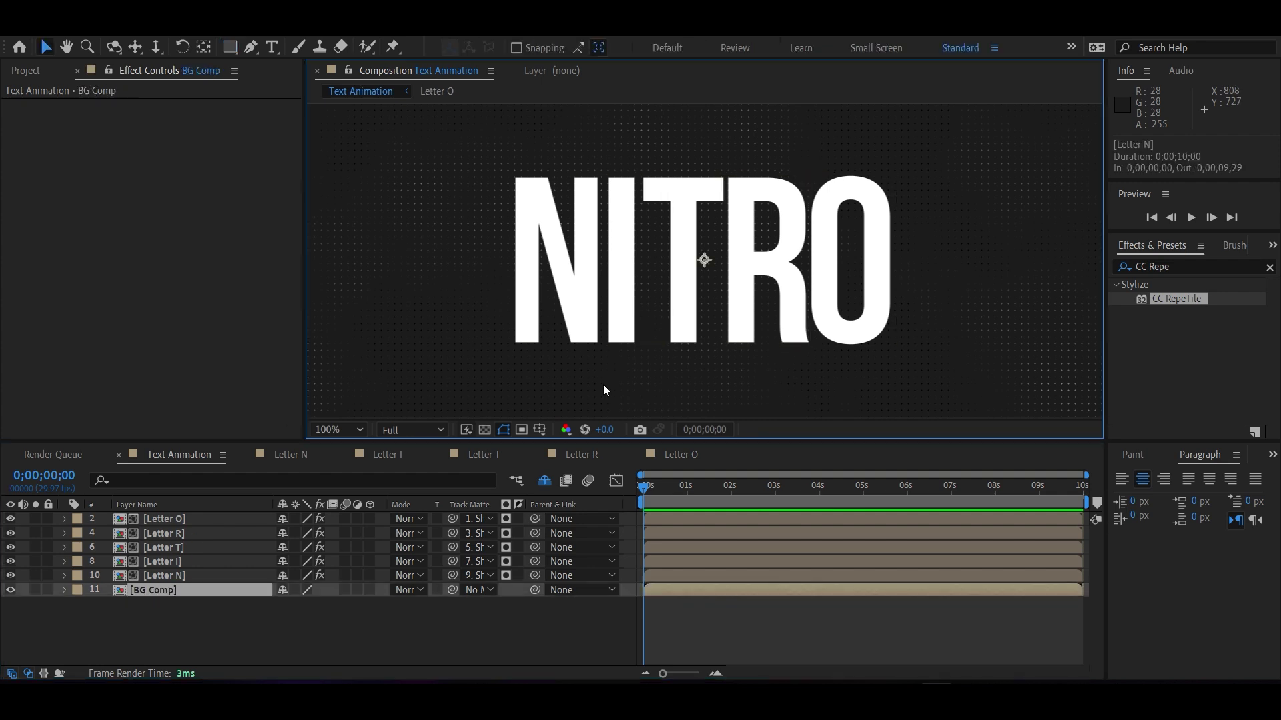
click(165, 578)
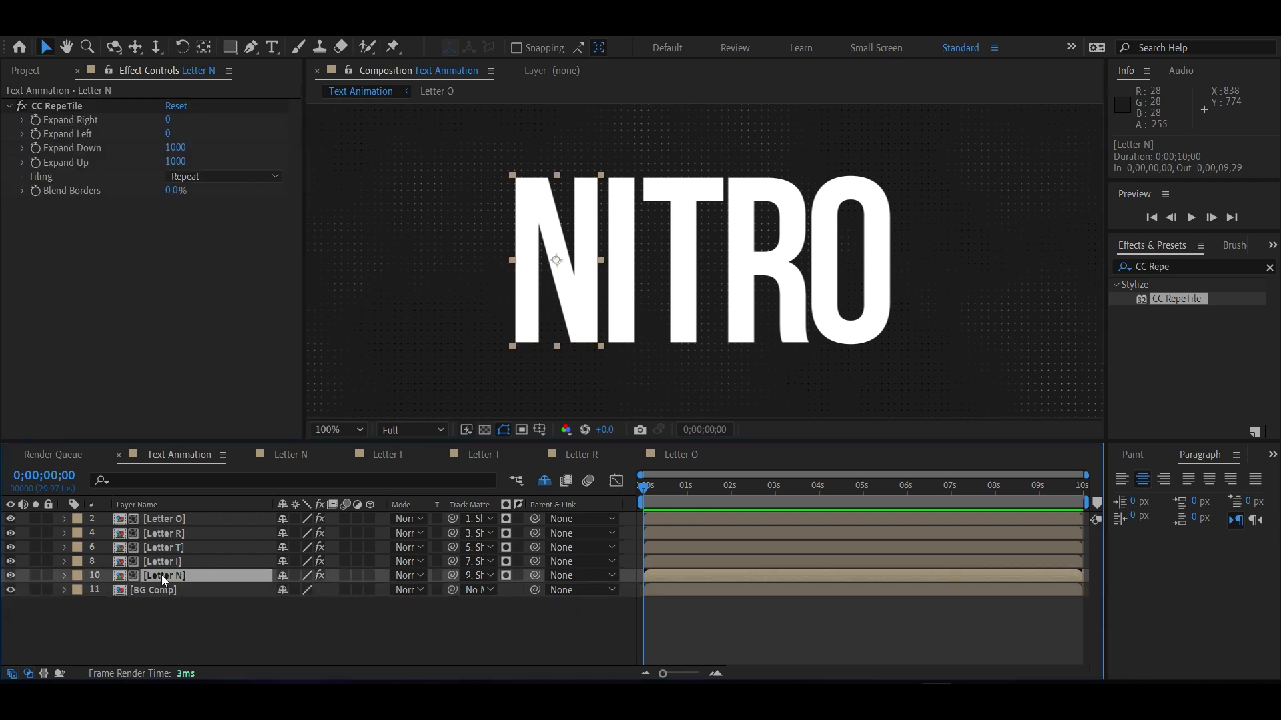
key(p)
drag(311, 590, 760, 637)
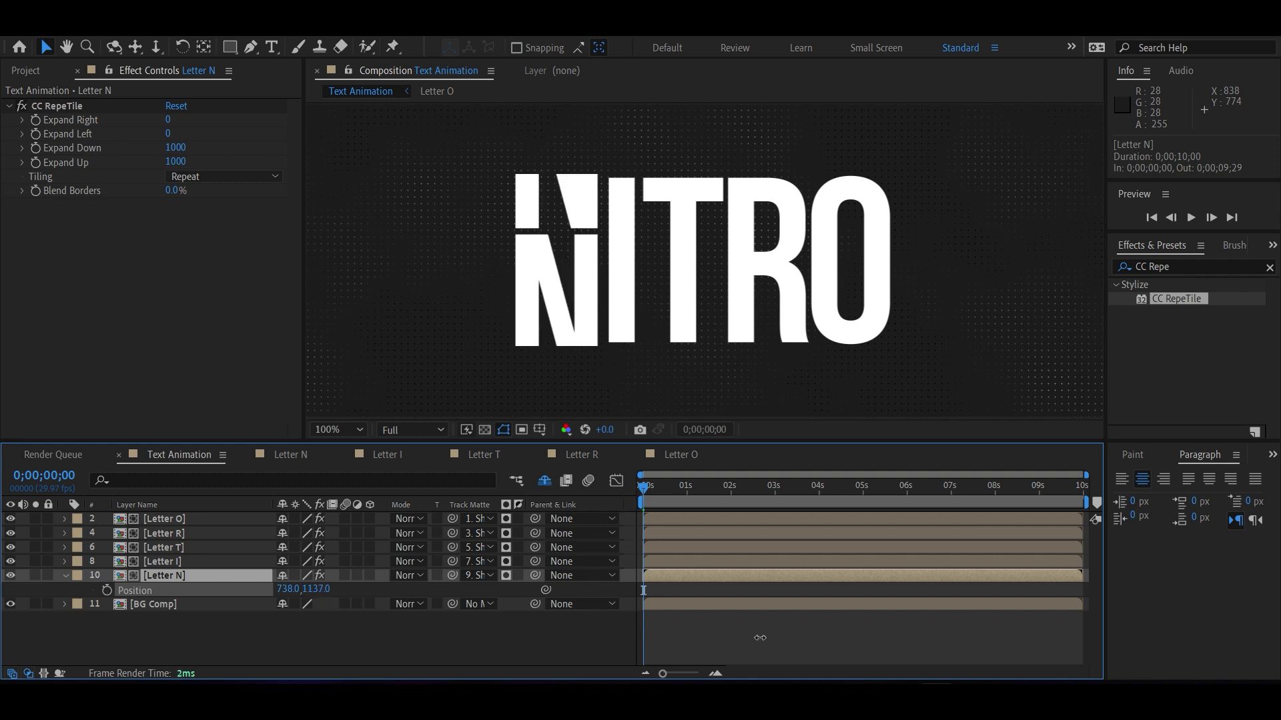
key(ctrl+z)
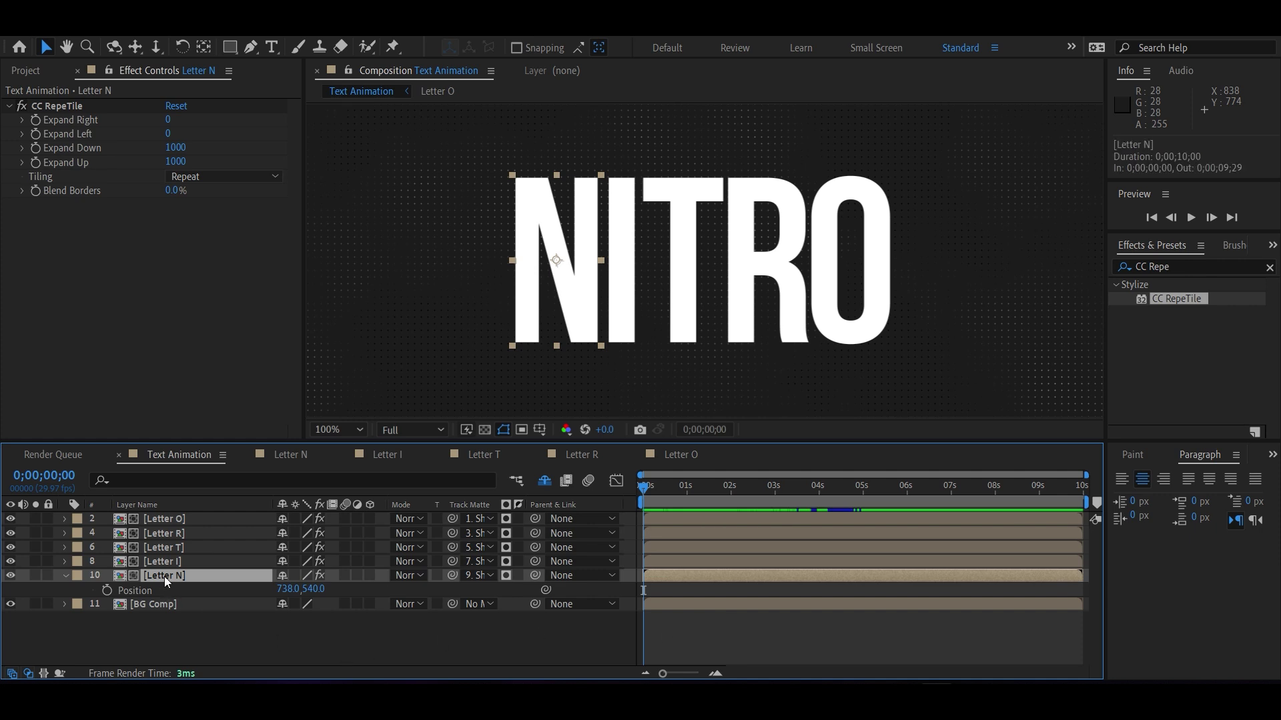
drag(647, 489, 824, 501)
drag(823, 496, 821, 492)
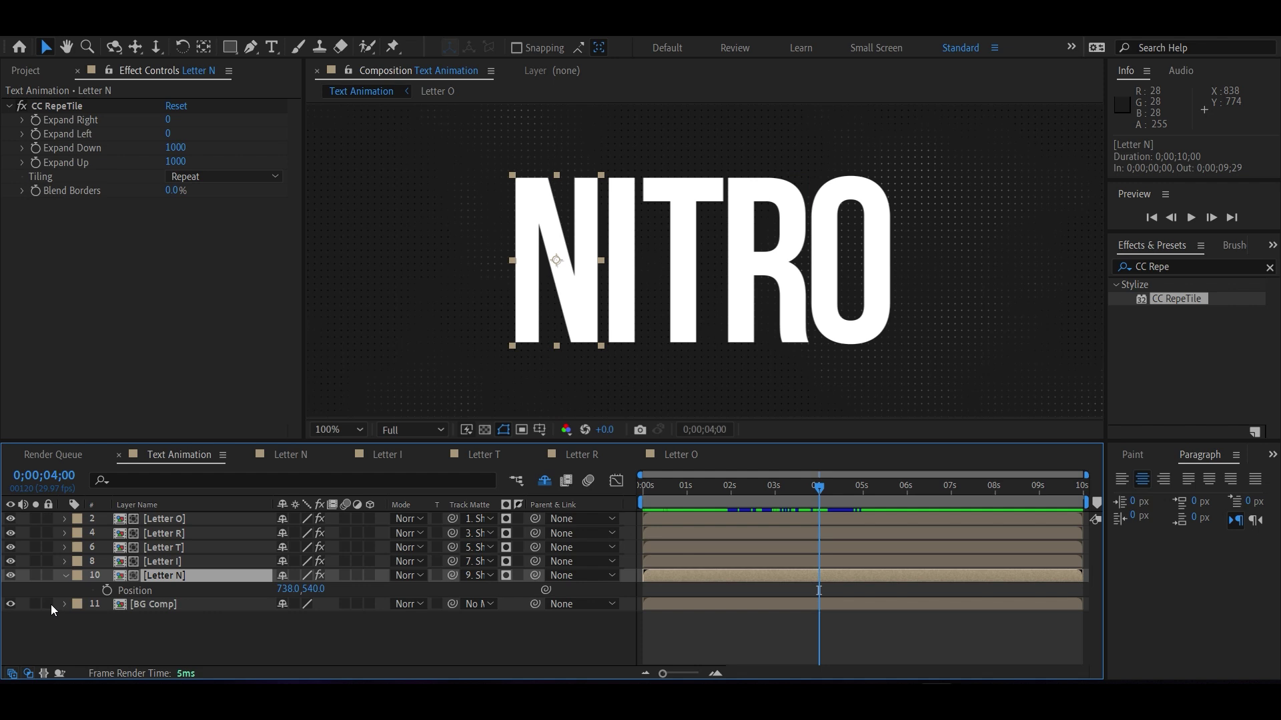
click(107, 590)
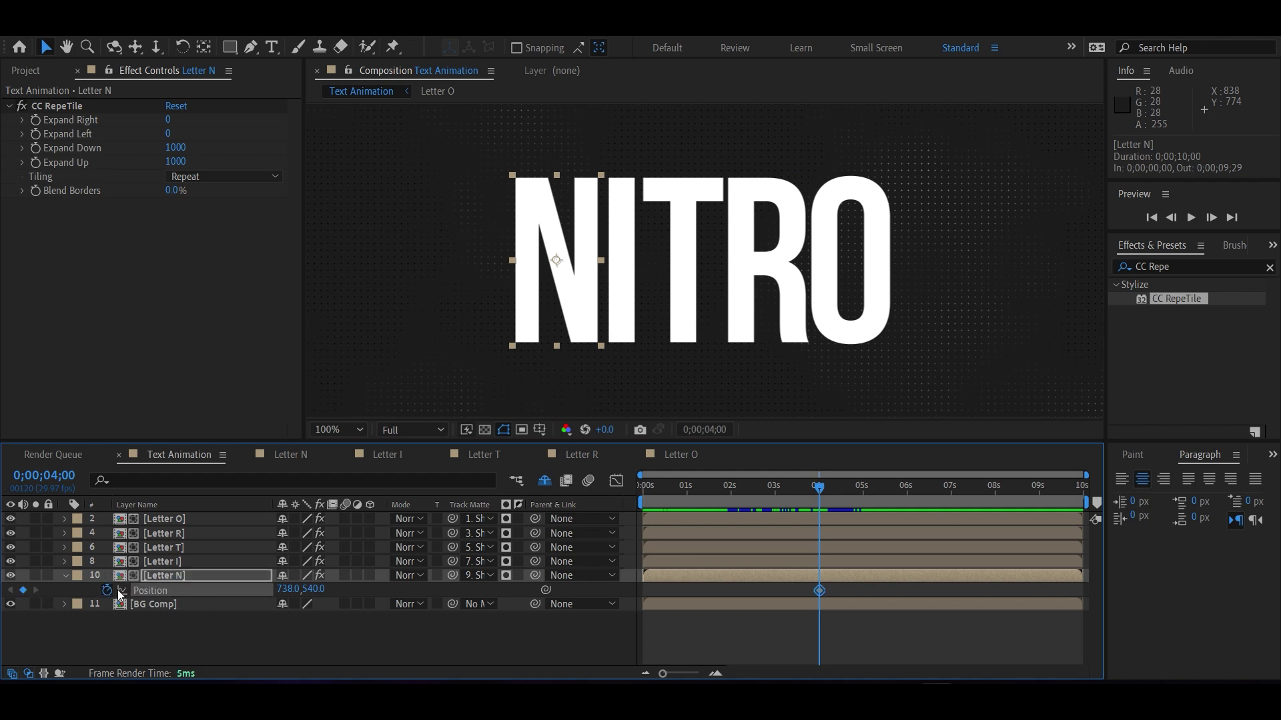
Add 4-second Position keyframes for Letters I and T
click(177, 564)
key(p)
click(107, 575)
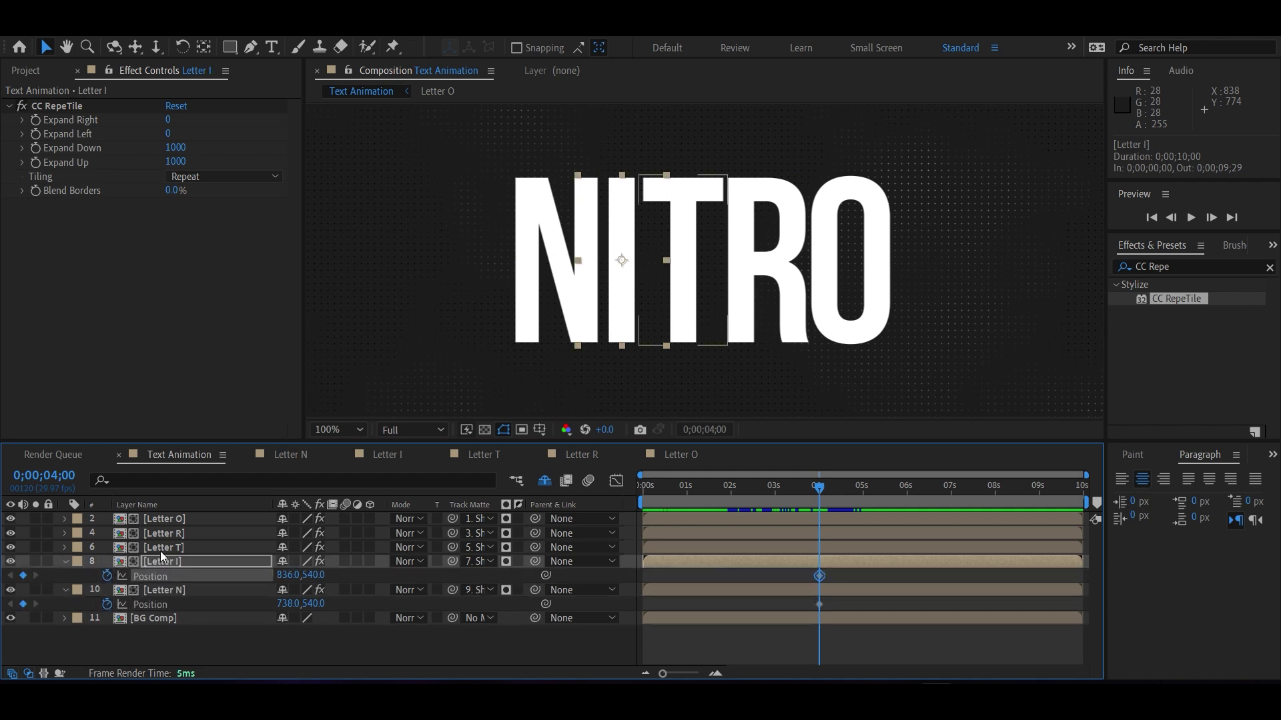
click(164, 547)
key(p)
click(106, 561)
Add 4-second Position keyframes for Letters R and O, then edit O's Y at 0s
click(163, 533)
key(p)
click(106, 547)
click(164, 519)
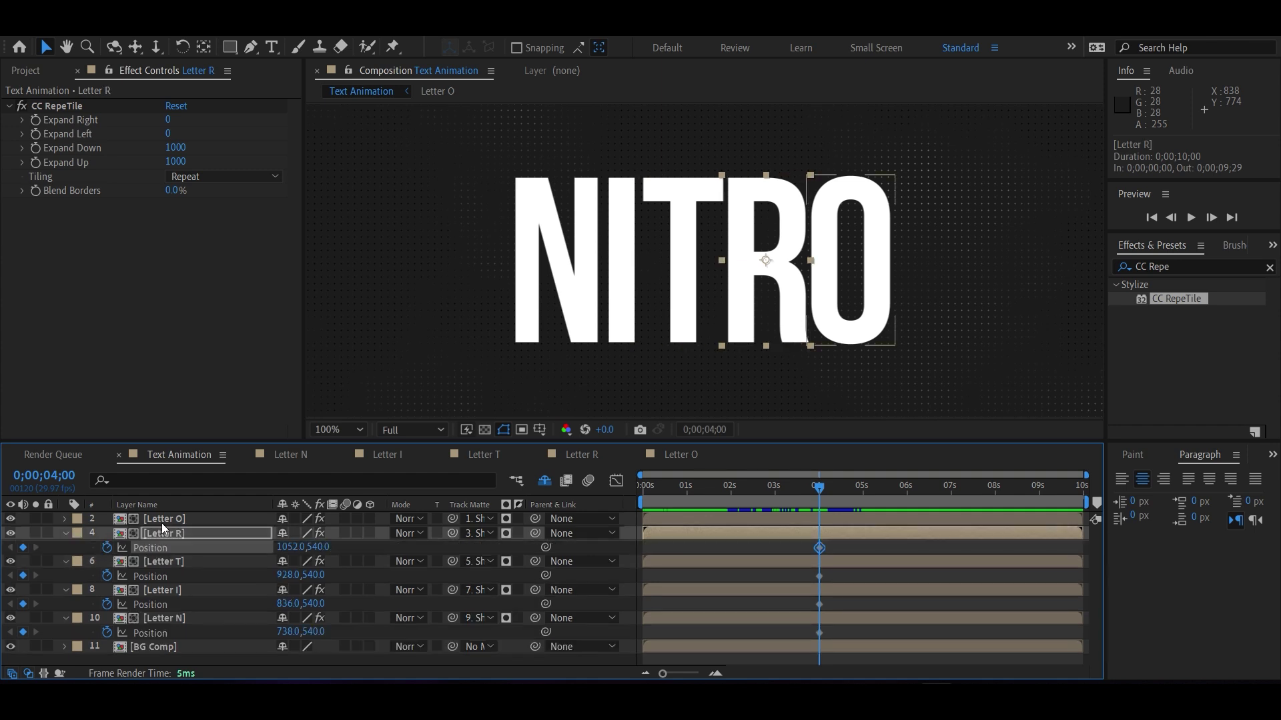
key(p)
click(106, 533)
drag(836, 493, 608, 493)
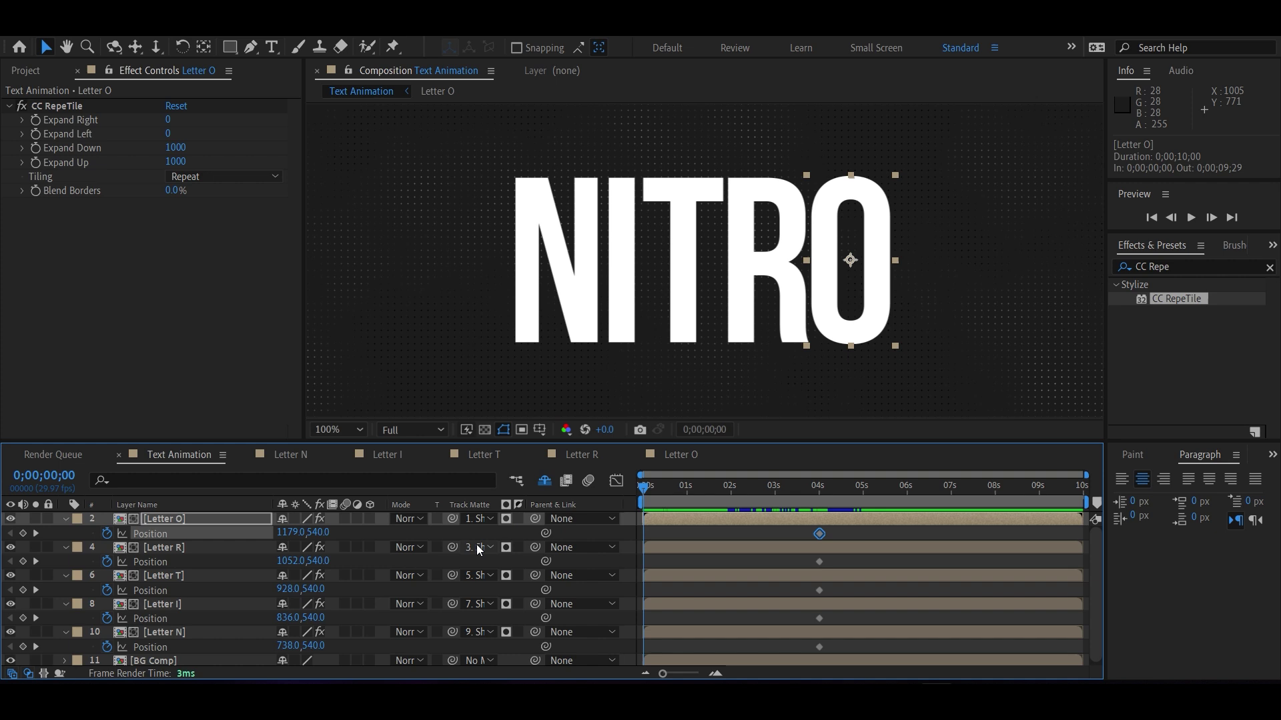
click(313, 533)
At frame 0, offset Letter O's Y to 184 and push Letter I's start downward
text(531)
key(Return)
drag(313, 534, 34, 601)
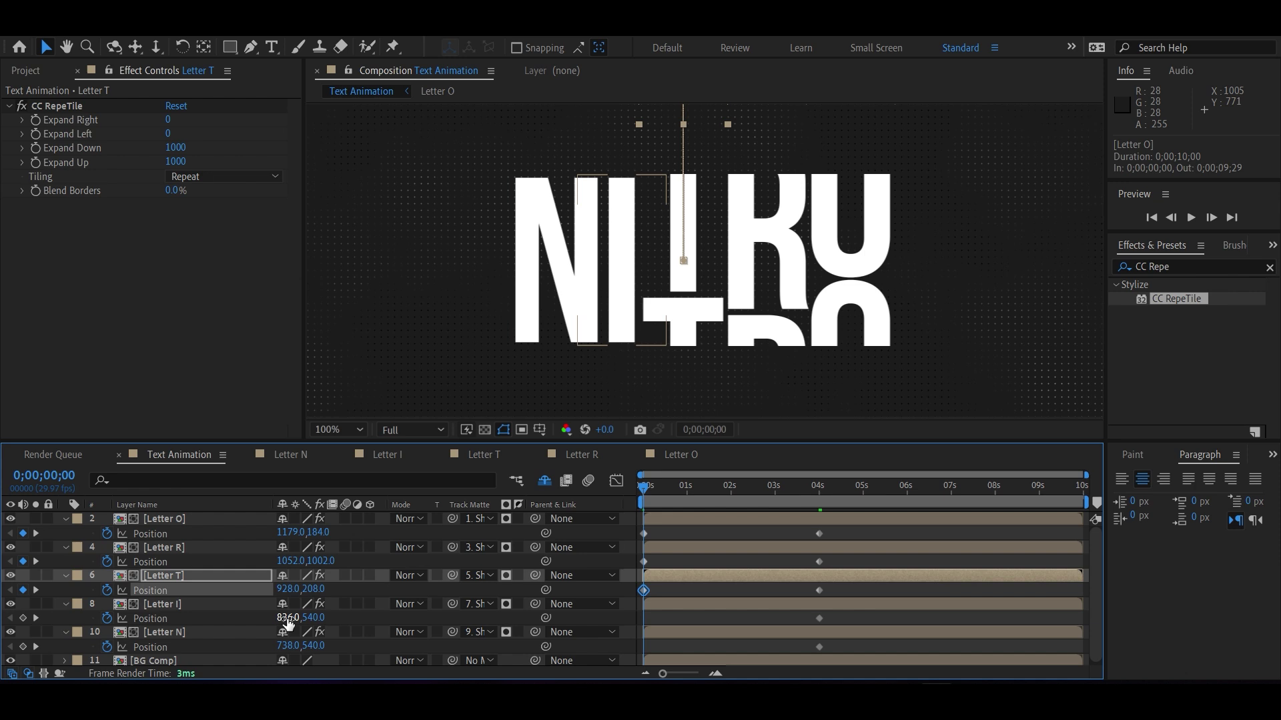
drag(303, 619, 4, 659)
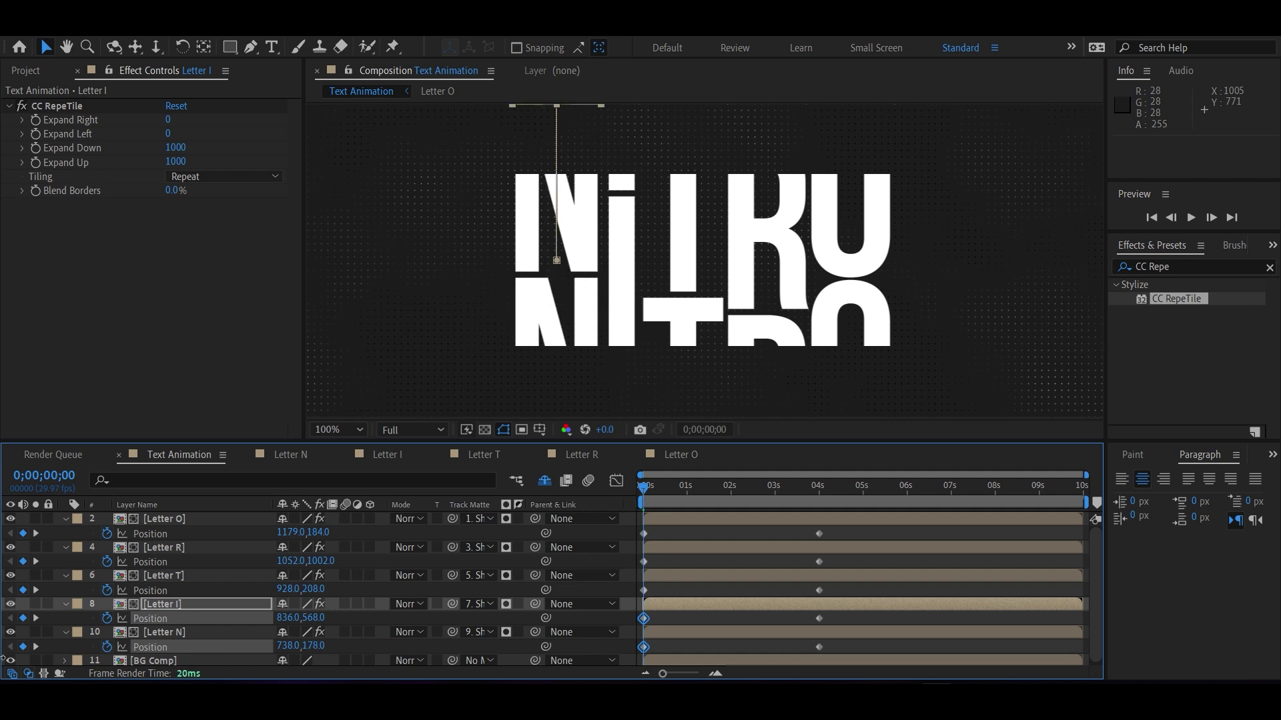
With Letter N selected, scrub the time ruler and start a RAM preview
click(163, 632)
click(658, 486)
drag(658, 486, 834, 490)
key(space)
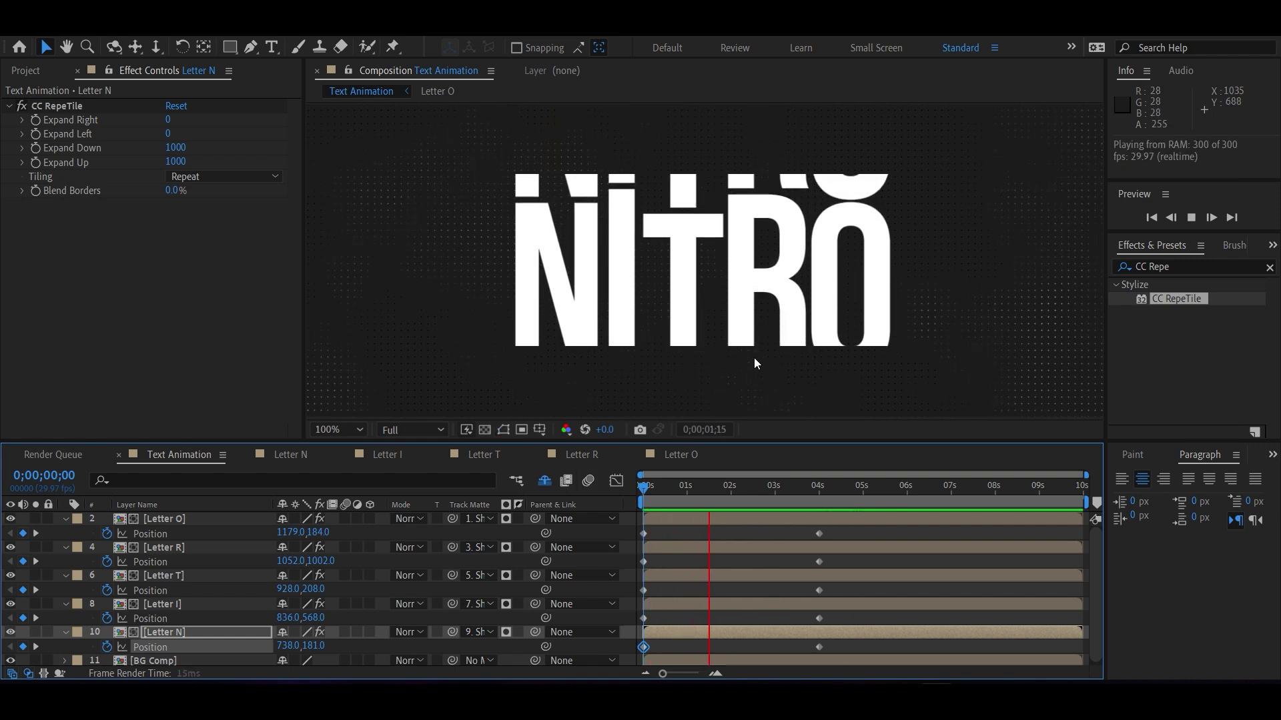
Push Letter I further down mid-animation and preview the result
key(space)
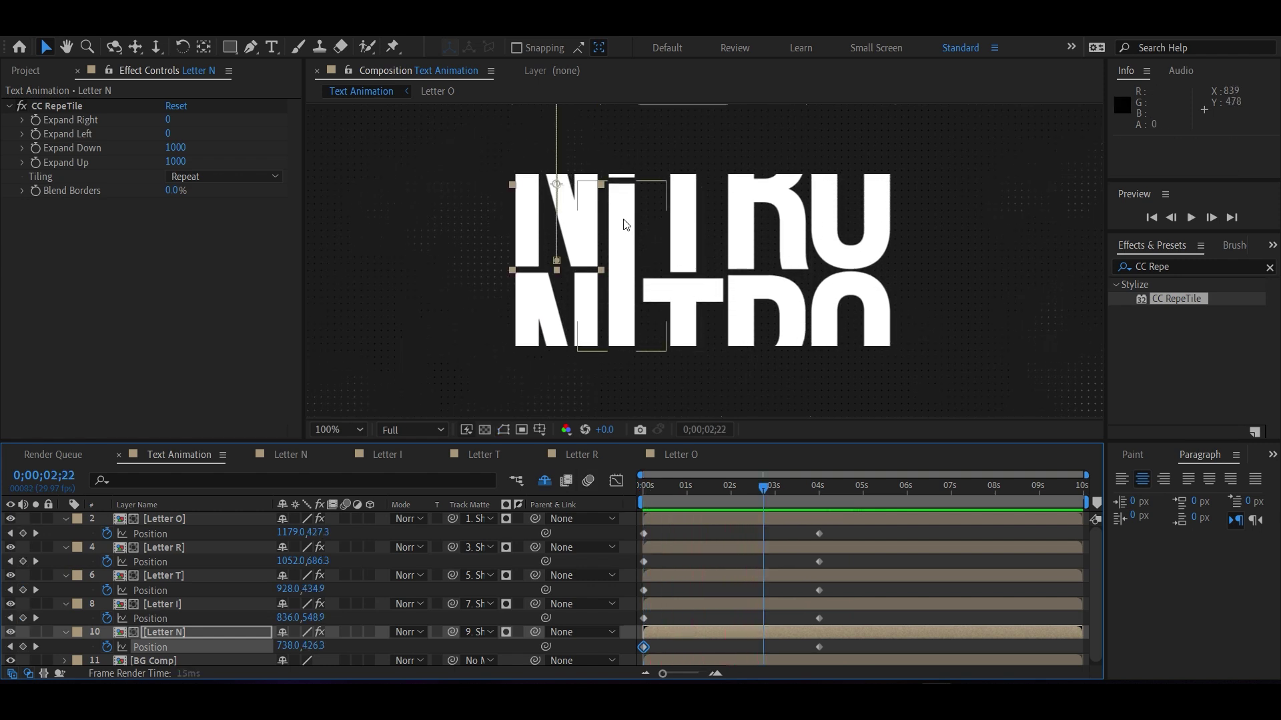
click(208, 607)
drag(314, 618, 756, 639)
key(space)
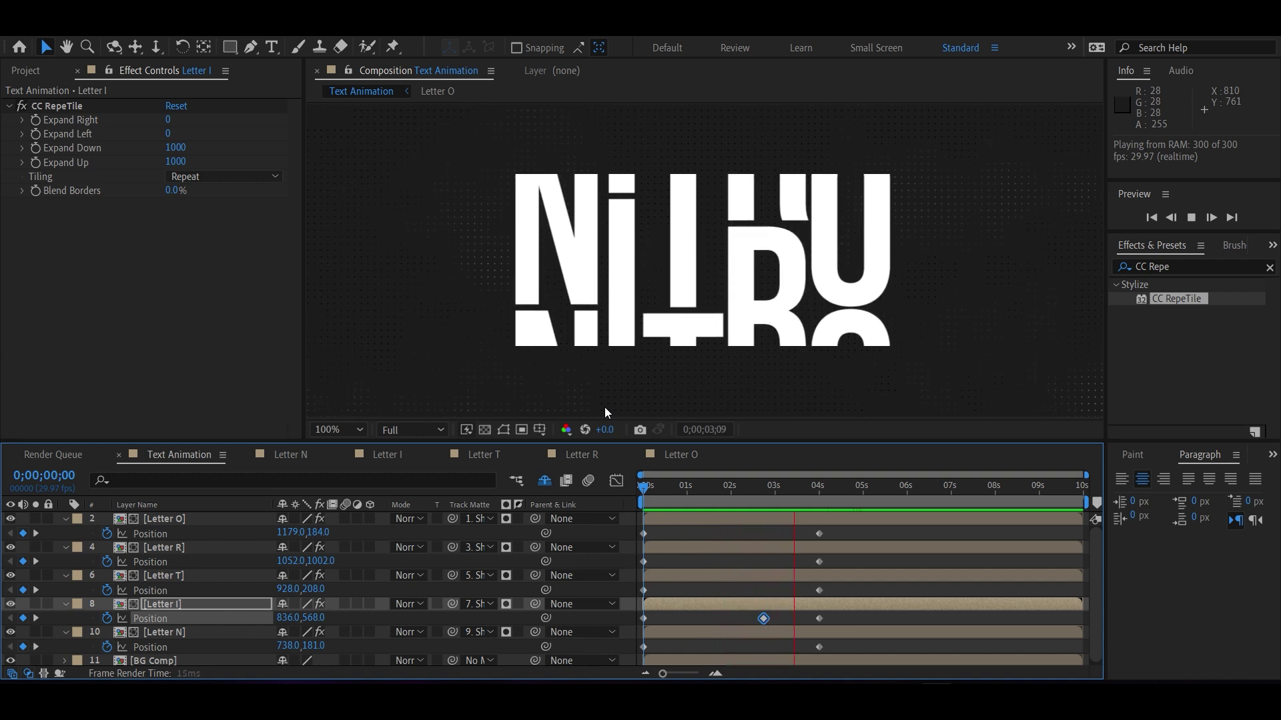
key(space)
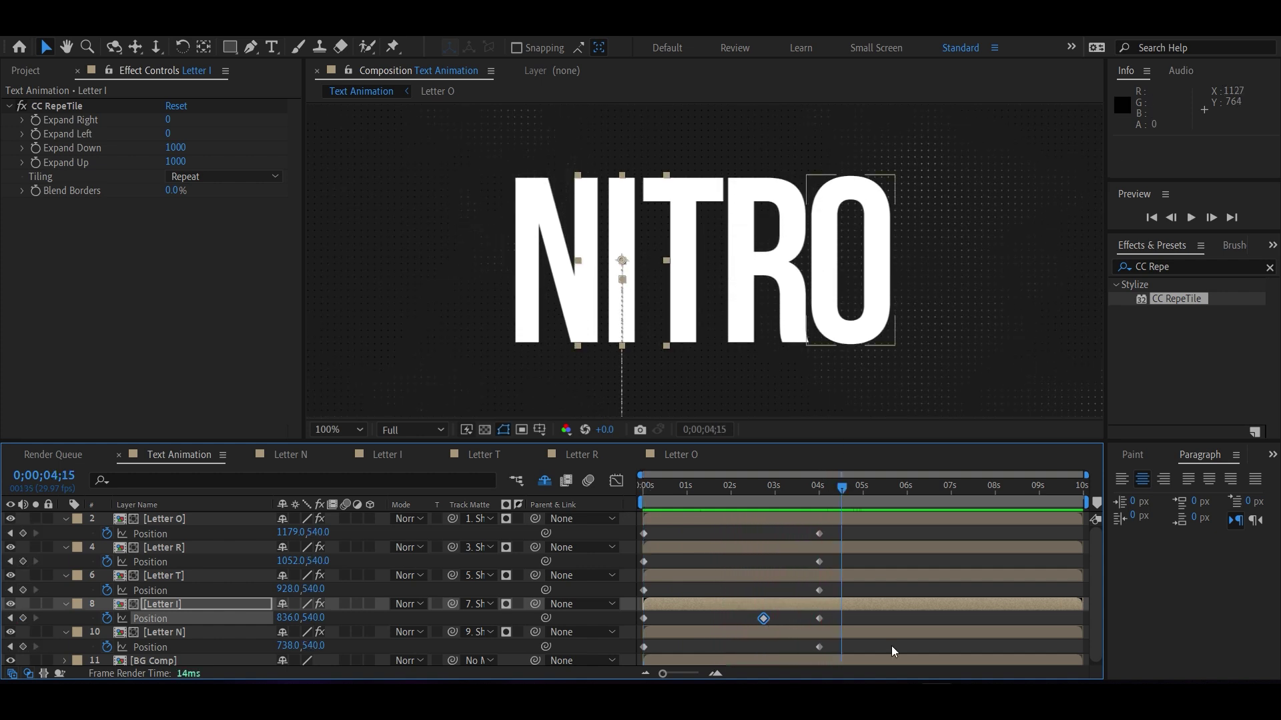
Delete Letter I's middle Position keyframe and lower its first keyframe to Y 1118
click(802, 641)
click(763, 619)
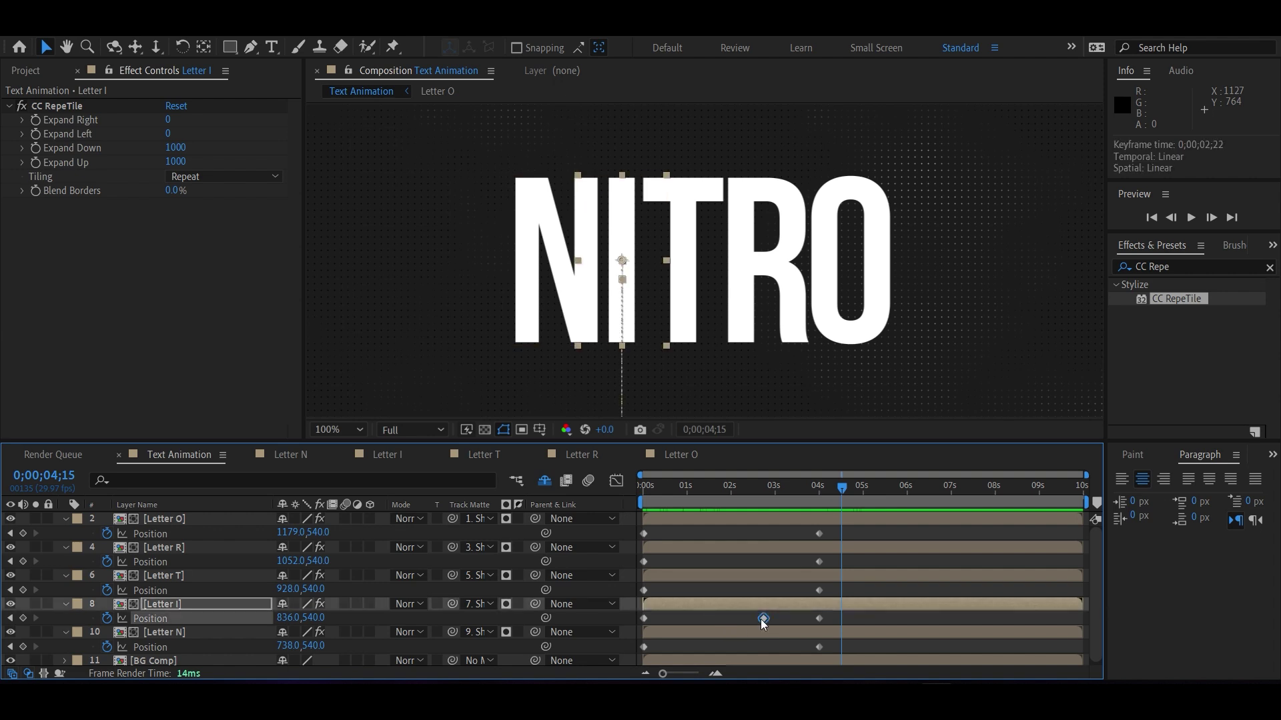
key(Delete)
drag(831, 488, 605, 493)
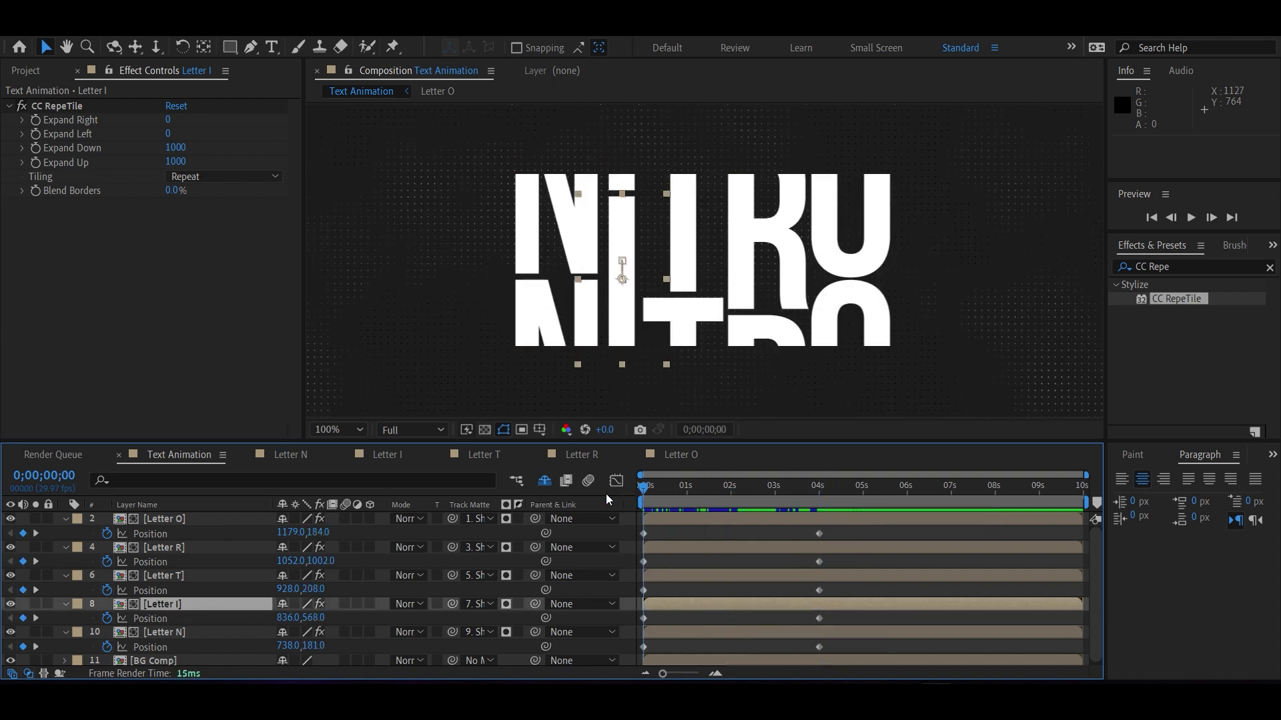
click(644, 618)
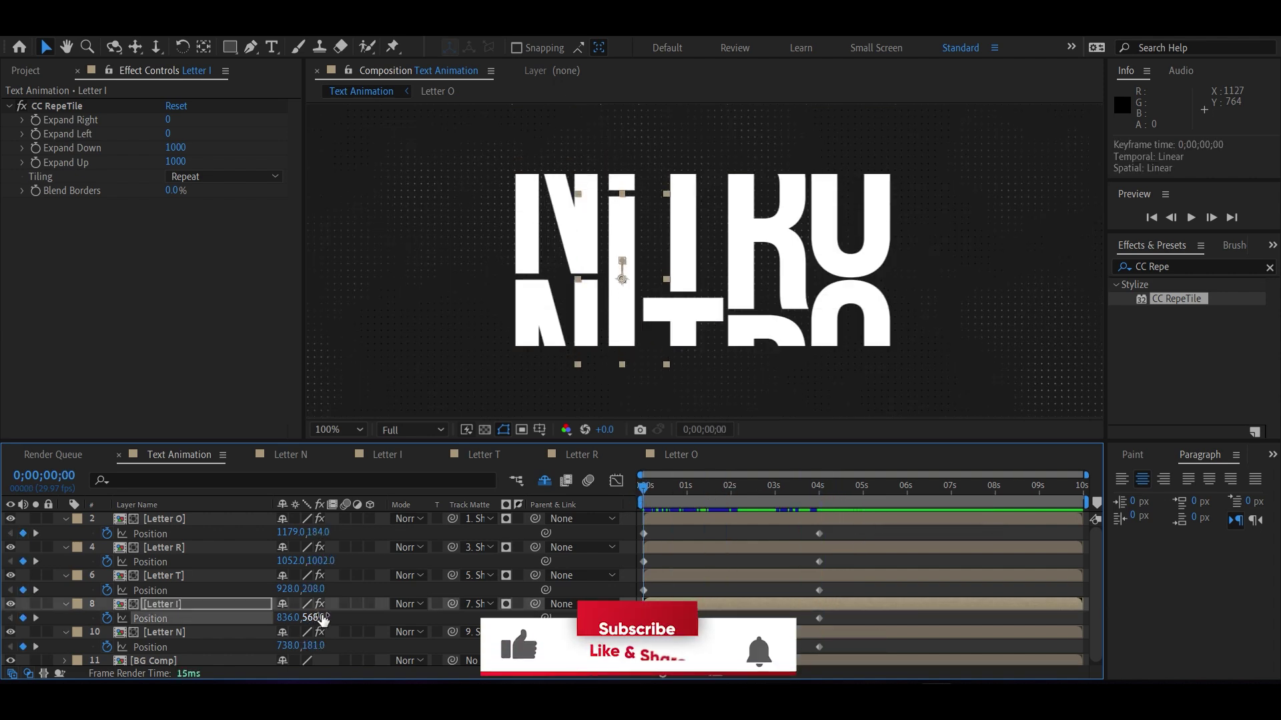
drag(311, 618, 385, 618)
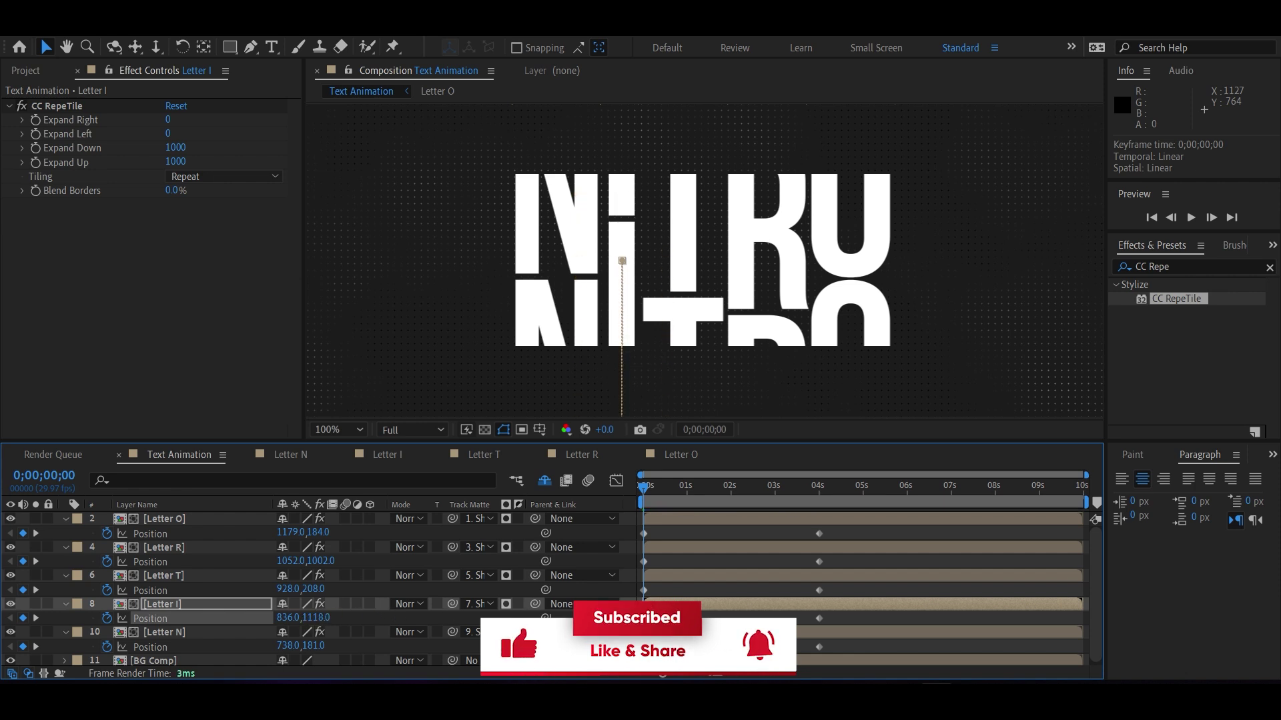
Preview, then select all five 4-second Position keyframes and bring up their options
key(space)
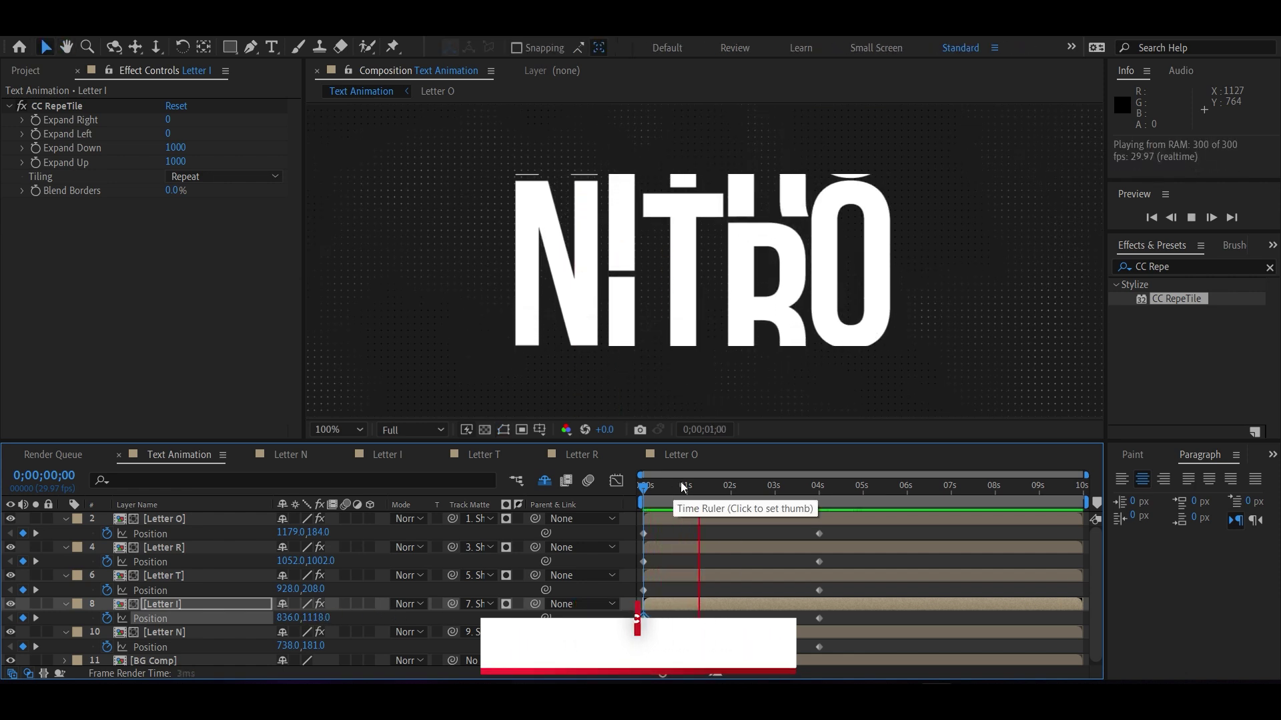
key(space)
drag(855, 650, 612, 534)
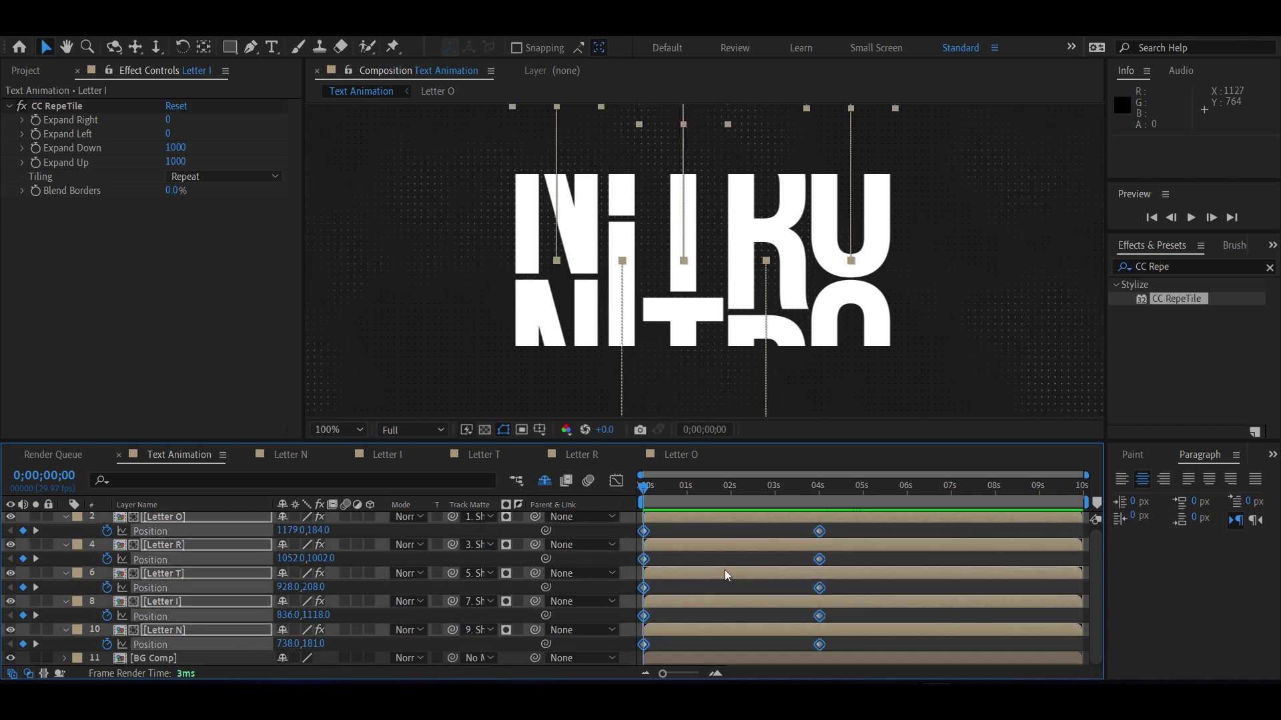
right_click(645, 618)
Apply Easy Ease to the selected keyframes and show the Speed Graph in the Graph Editor
mouse_move(685, 610)
click(877, 503)
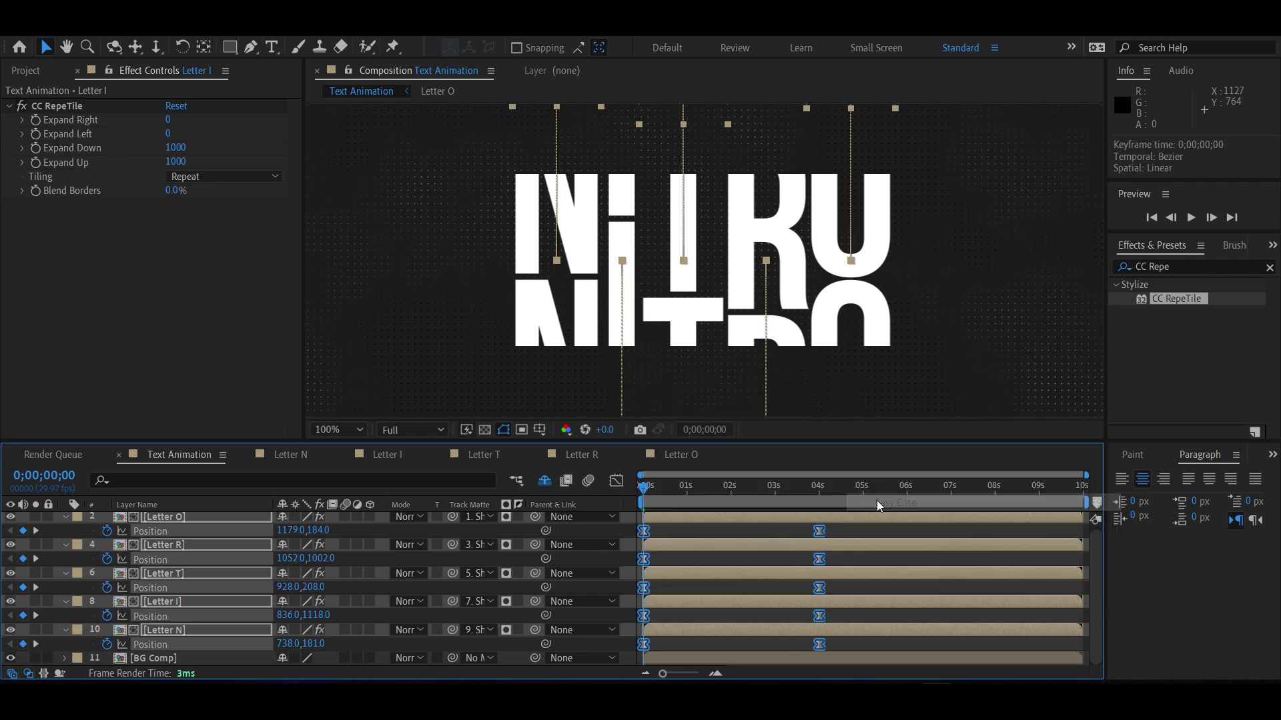
click(619, 488)
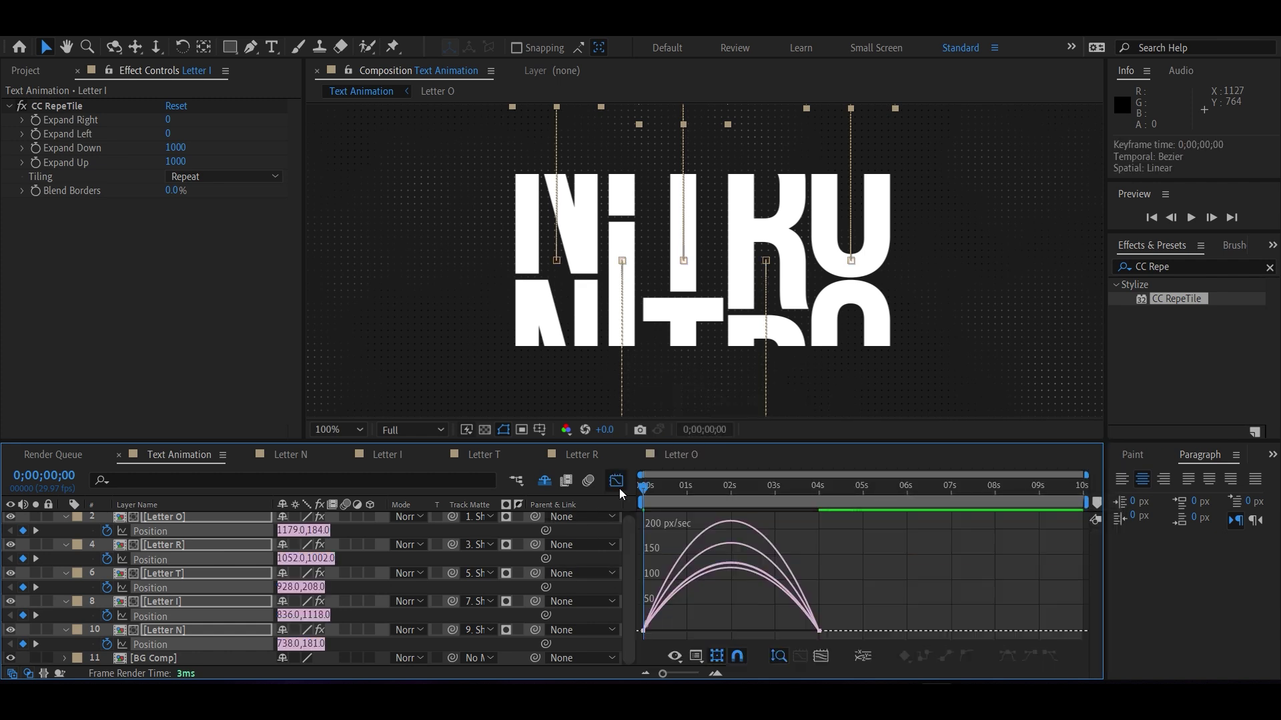
right_click(761, 623)
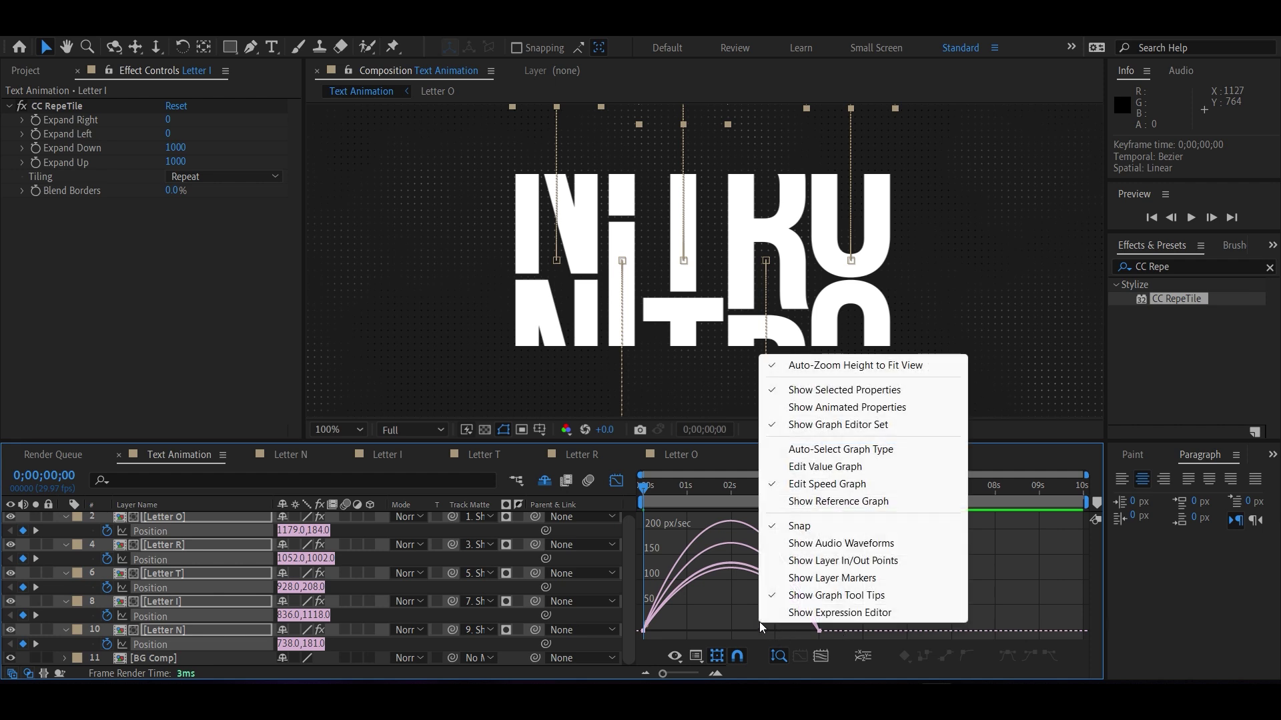
click(794, 490)
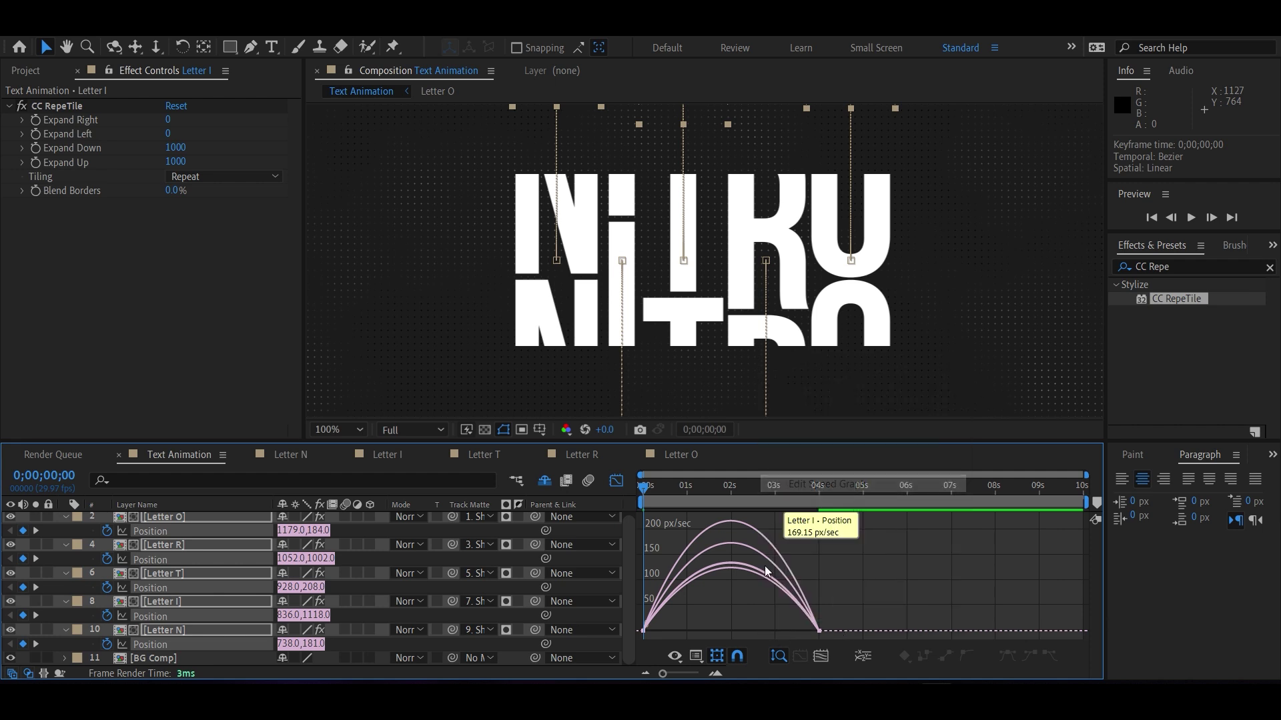
Stretch the ending keyframes' ease influence so the speed peaks sharply
click(819, 631)
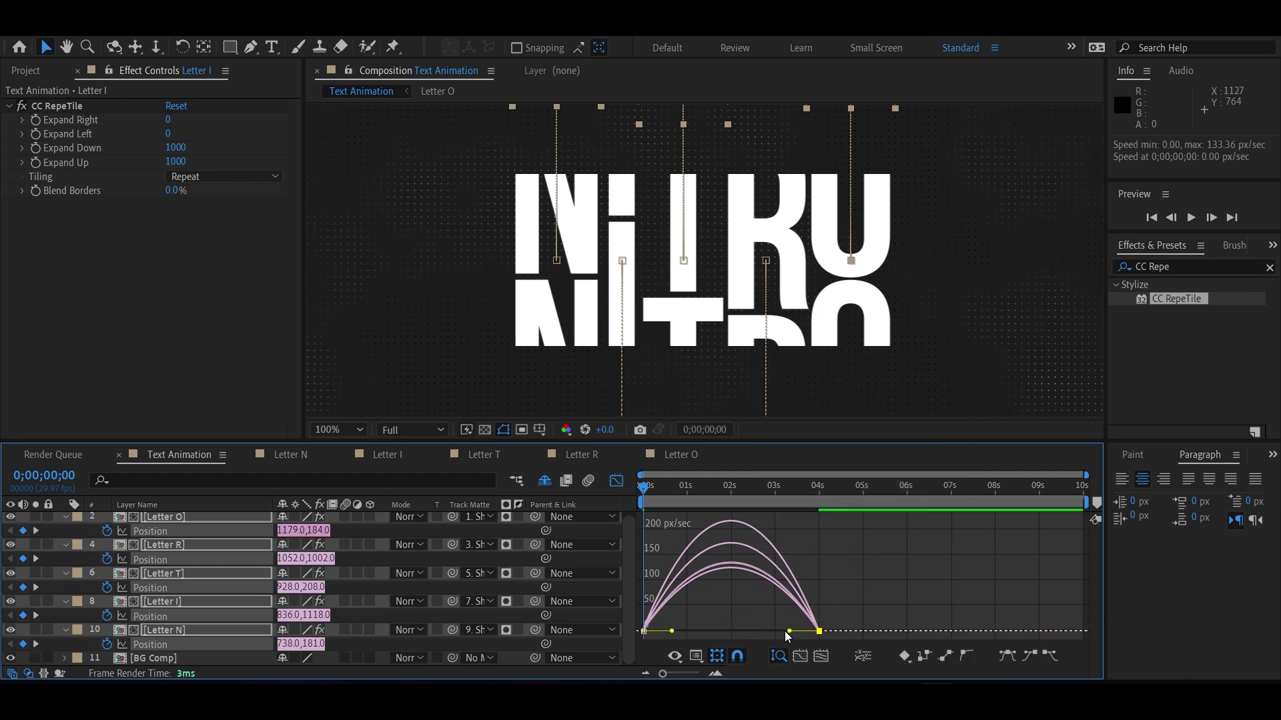
drag(789, 631, 752, 631)
key(ctrl+z)
drag(845, 635, 663, 624)
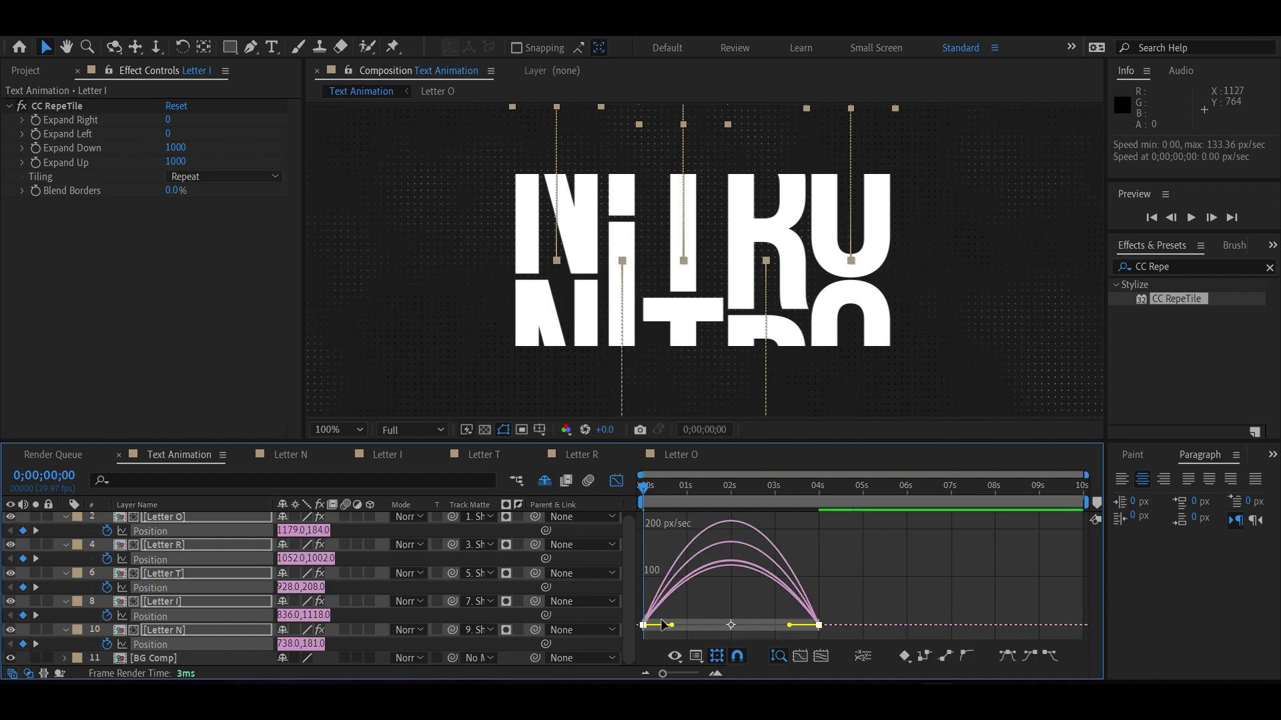
drag(789, 625, 716, 631)
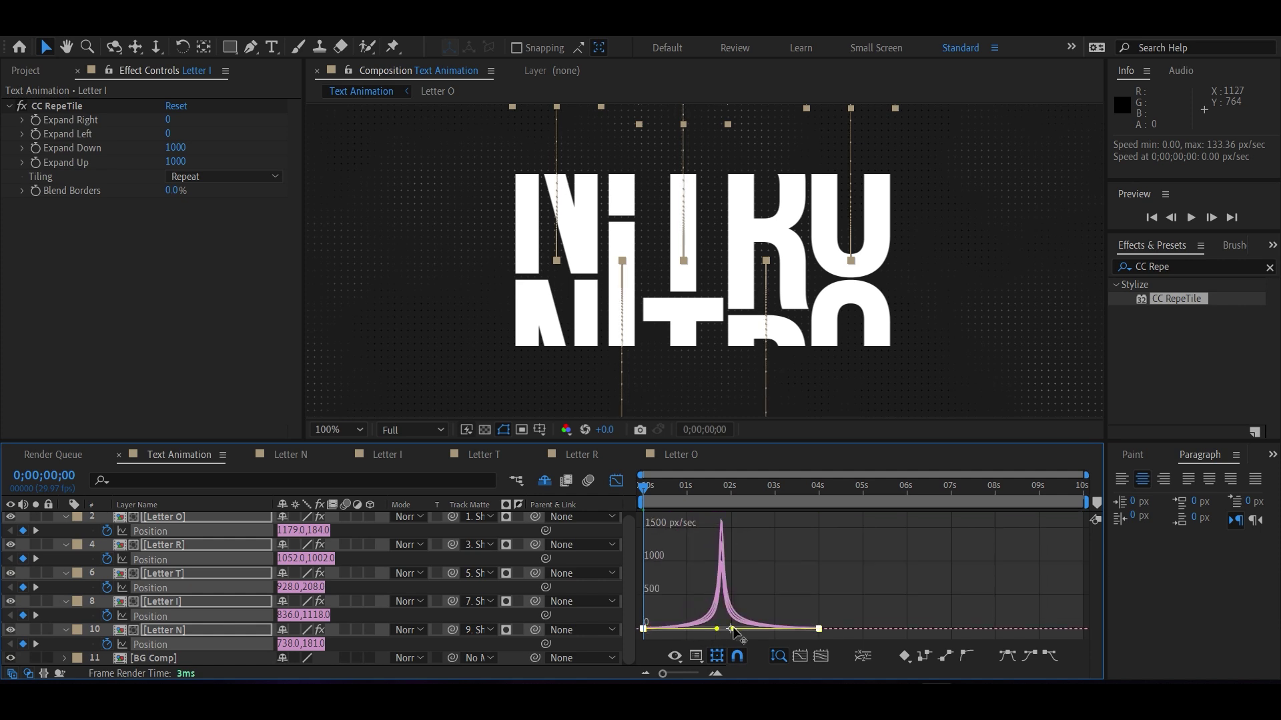
drag(732, 629, 753, 629)
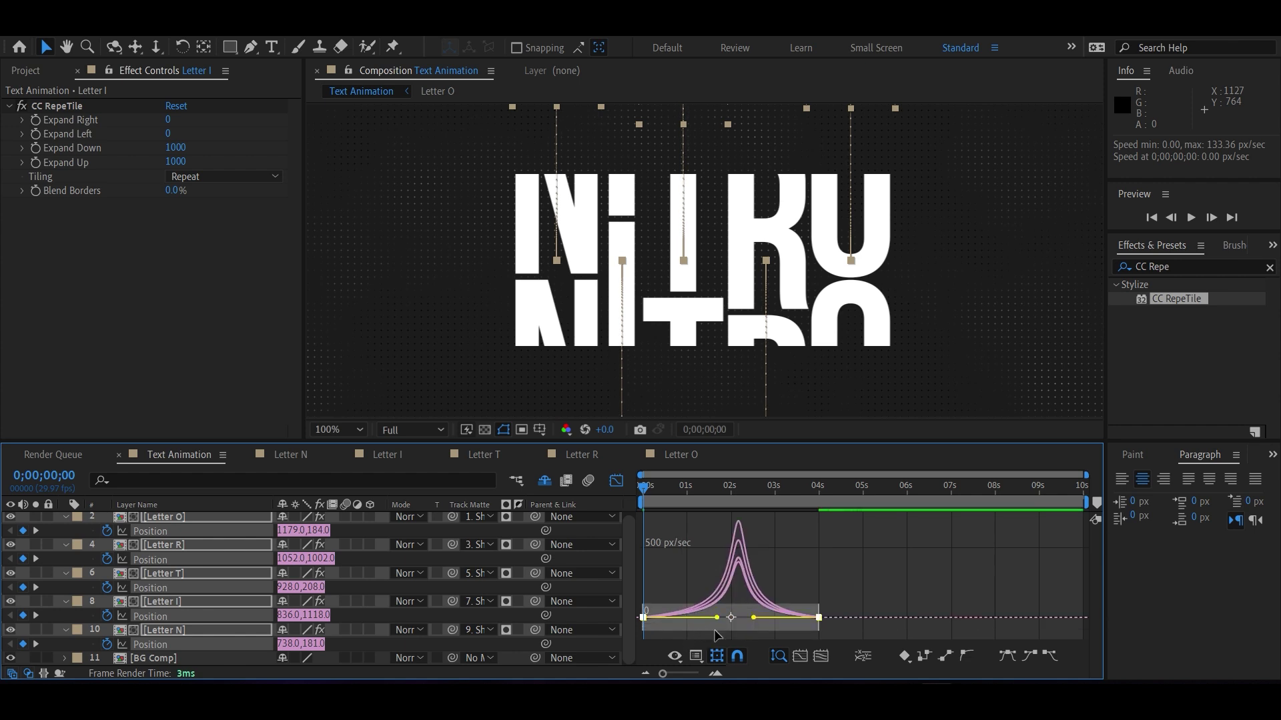
Stretch the starting keyframes' ease influence to about 80%, then preview in the layer bars
drag(719, 617, 709, 619)
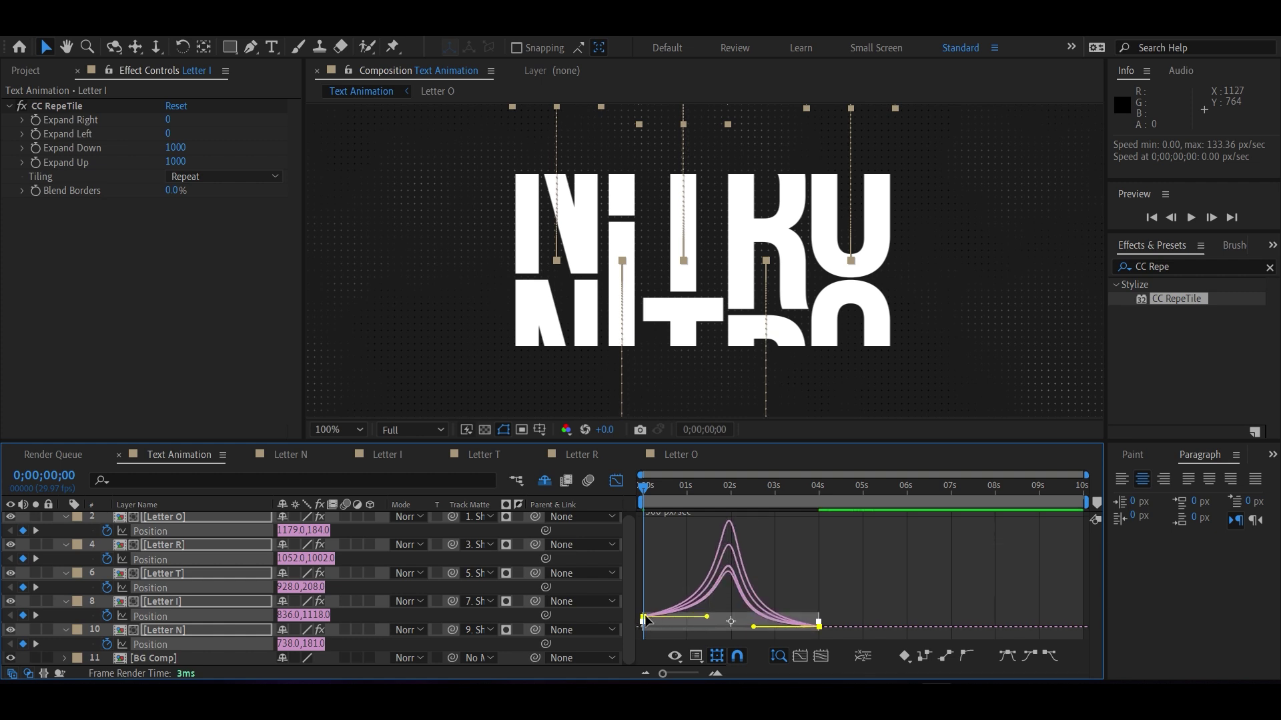
key(ctrl+z)
drag(718, 628, 708, 623)
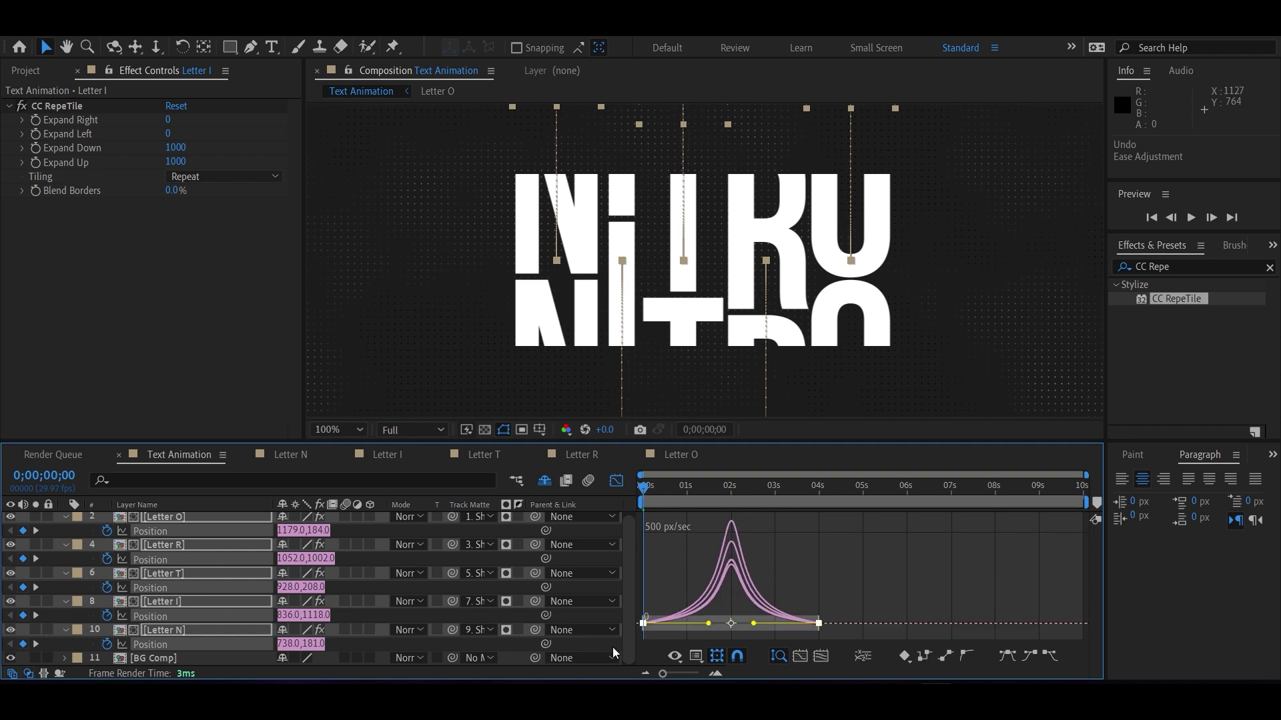
click(611, 484)
key(space)
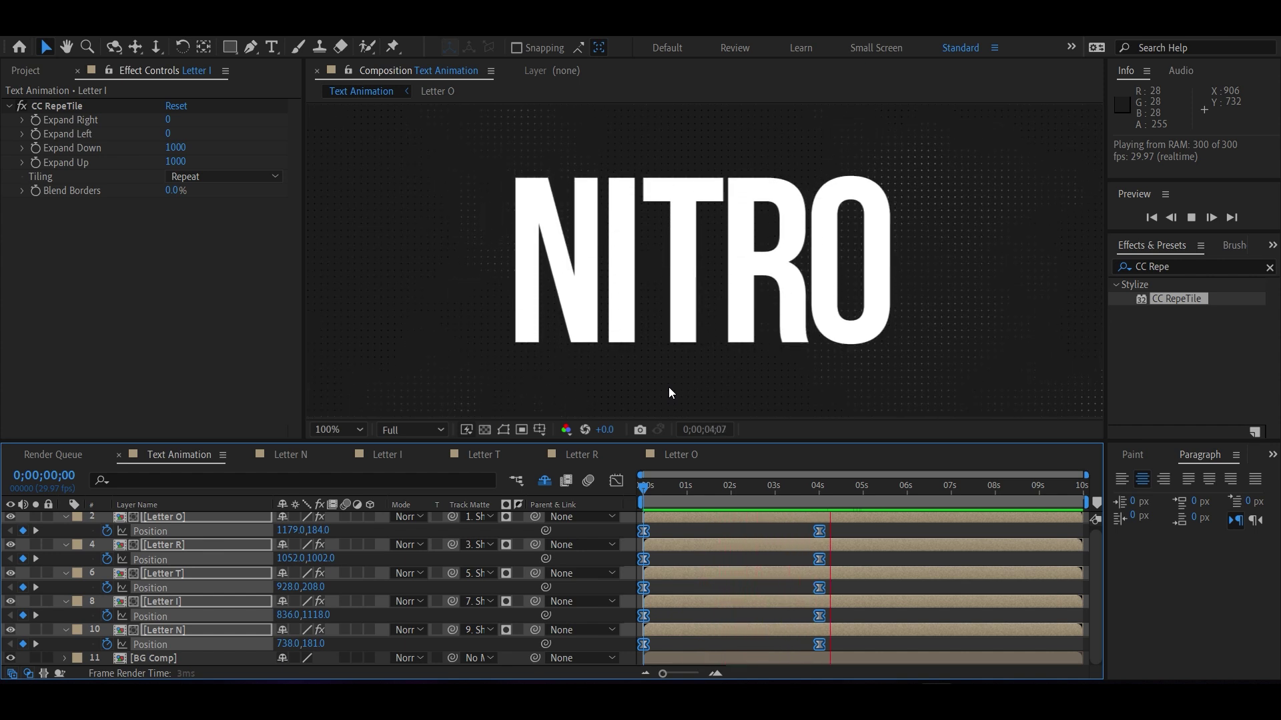
Replay the NITRO slide-in from the beginning and stop on the settled title
key(space)
key(Home)
key(space)
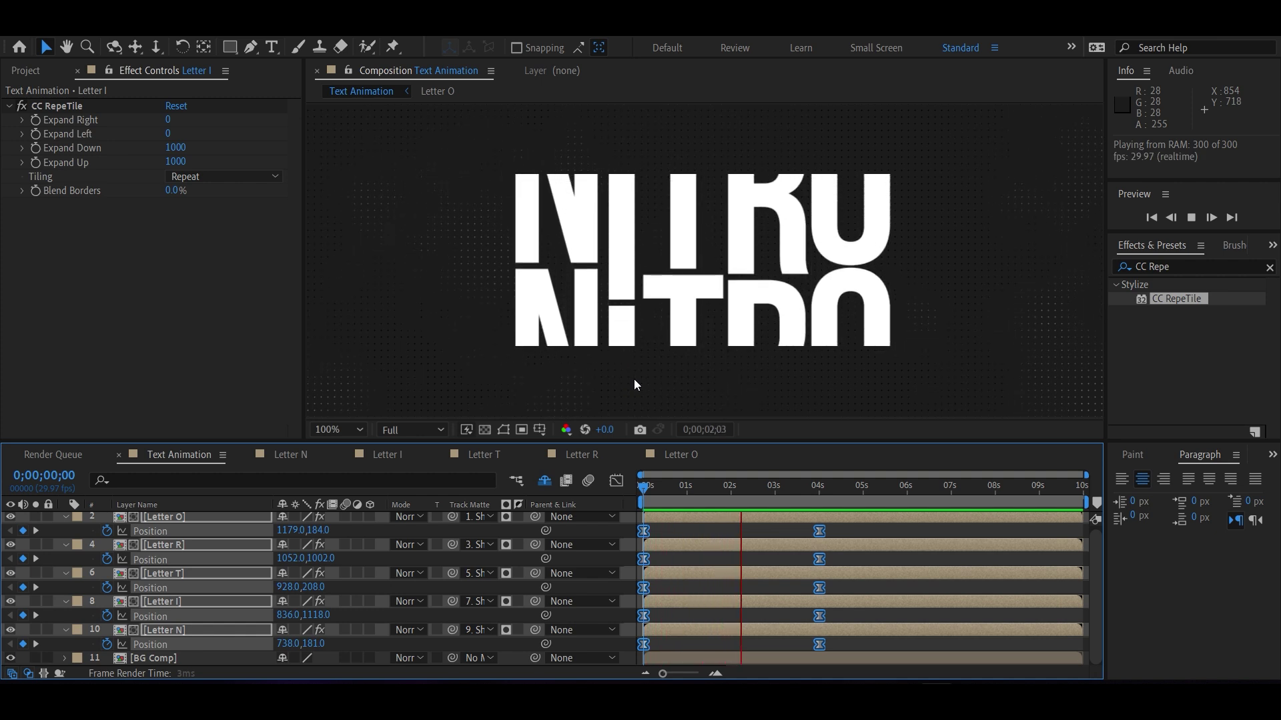
key(space)
Deselect the letters, collapse all layer properties with U, and open the empty timeline's options
scroll(672, 243, down, 2)
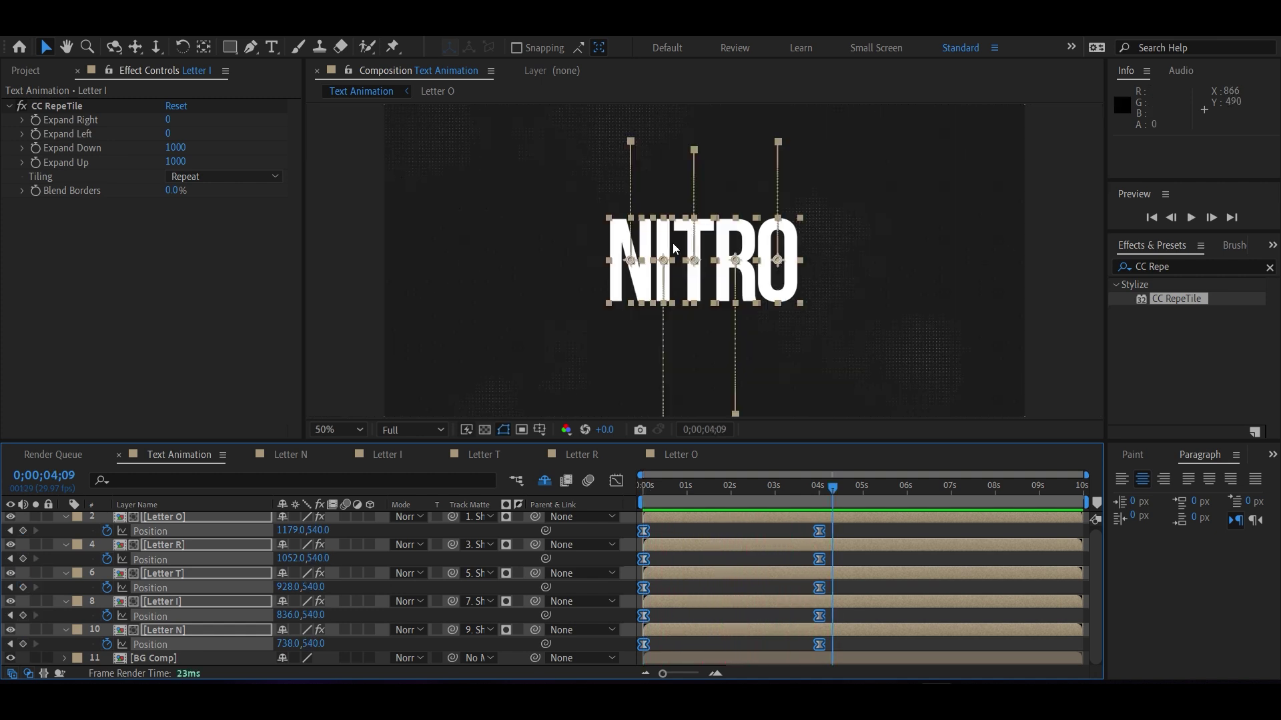
click(319, 383)
scroll(772, 327, down, 1)
scroll(772, 327, up, 1)
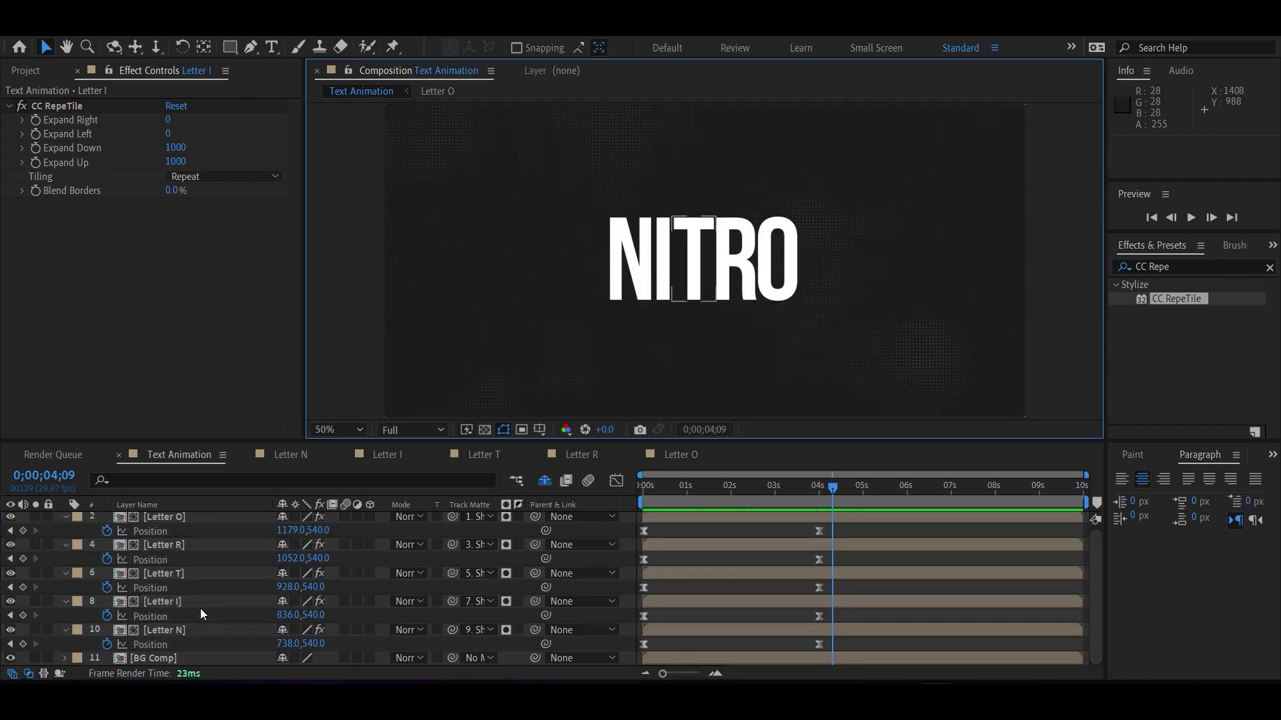
click(184, 520)
scroll(183, 520, down, 1)
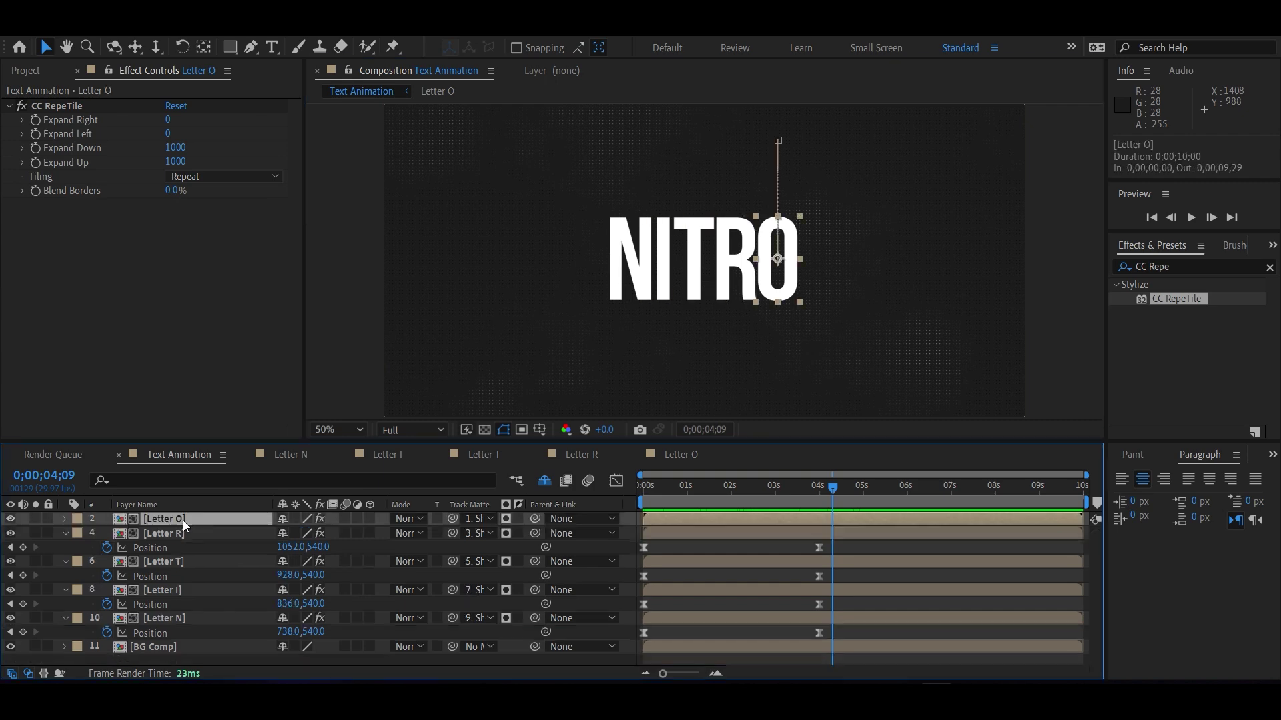
click(195, 660)
key(u)
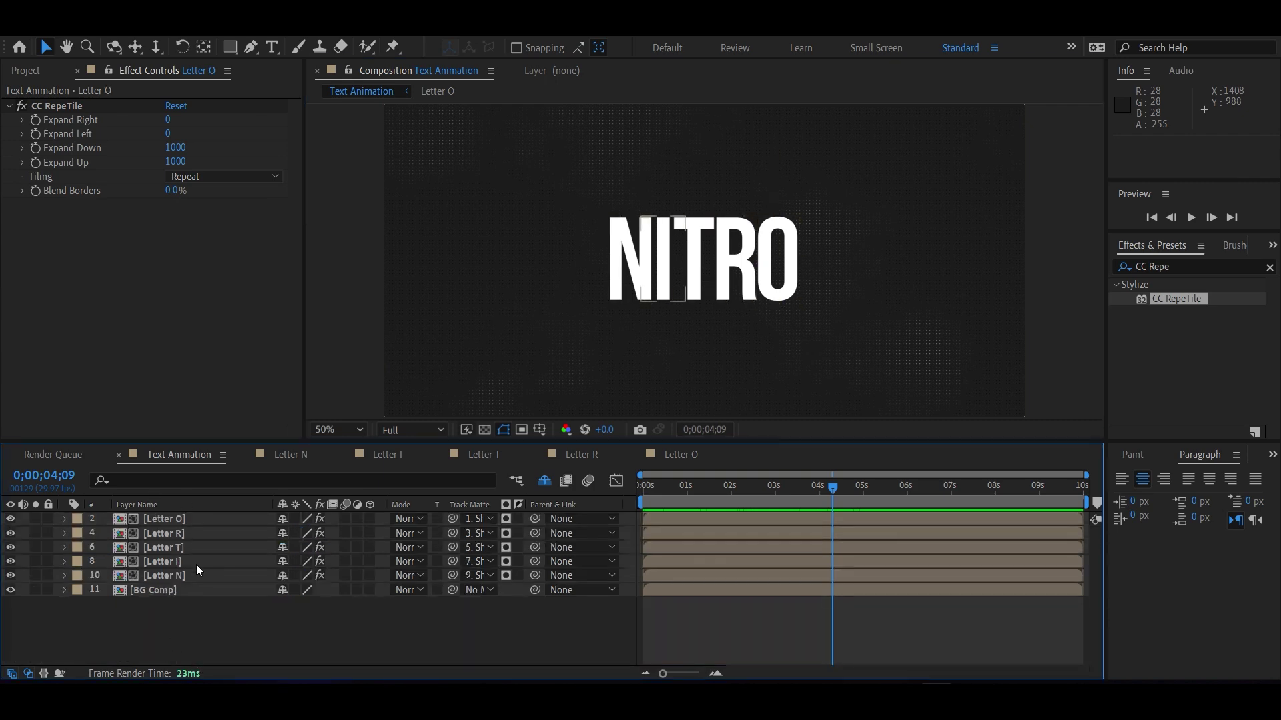
click(192, 571)
click(177, 653)
right_click(147, 638)
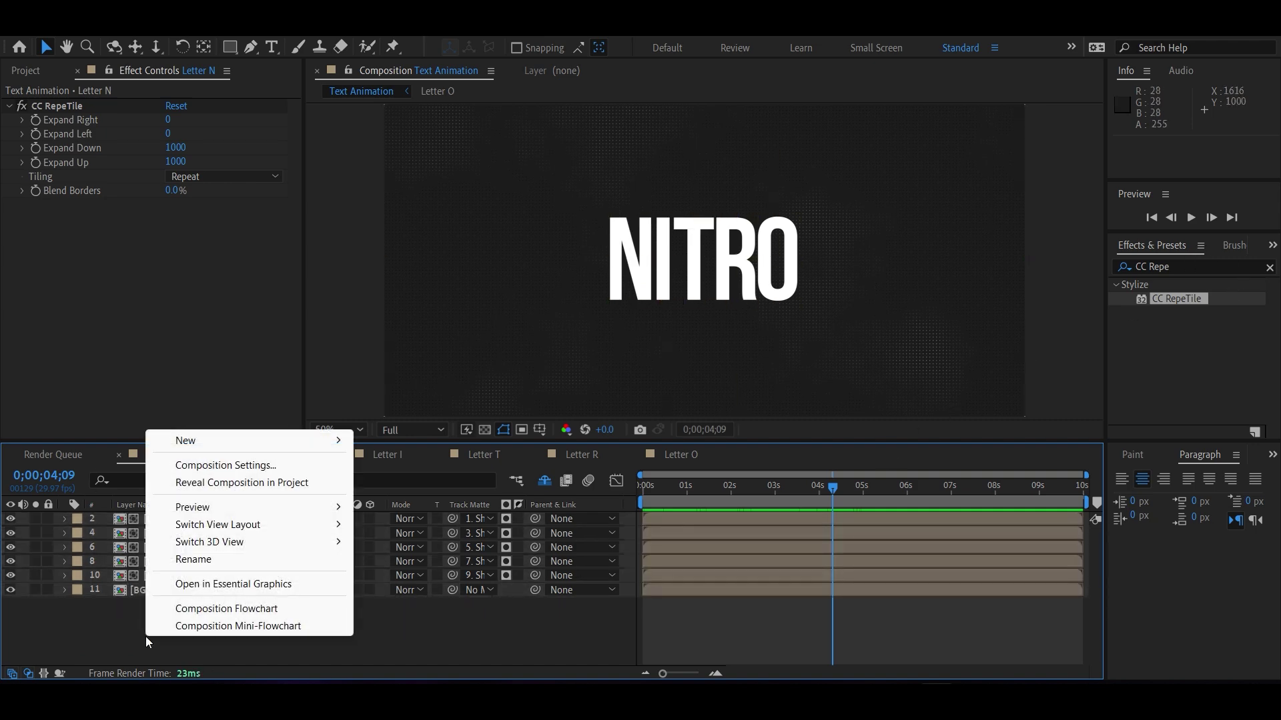
Create a new black full-frame solid layer
mouse_move(189, 440)
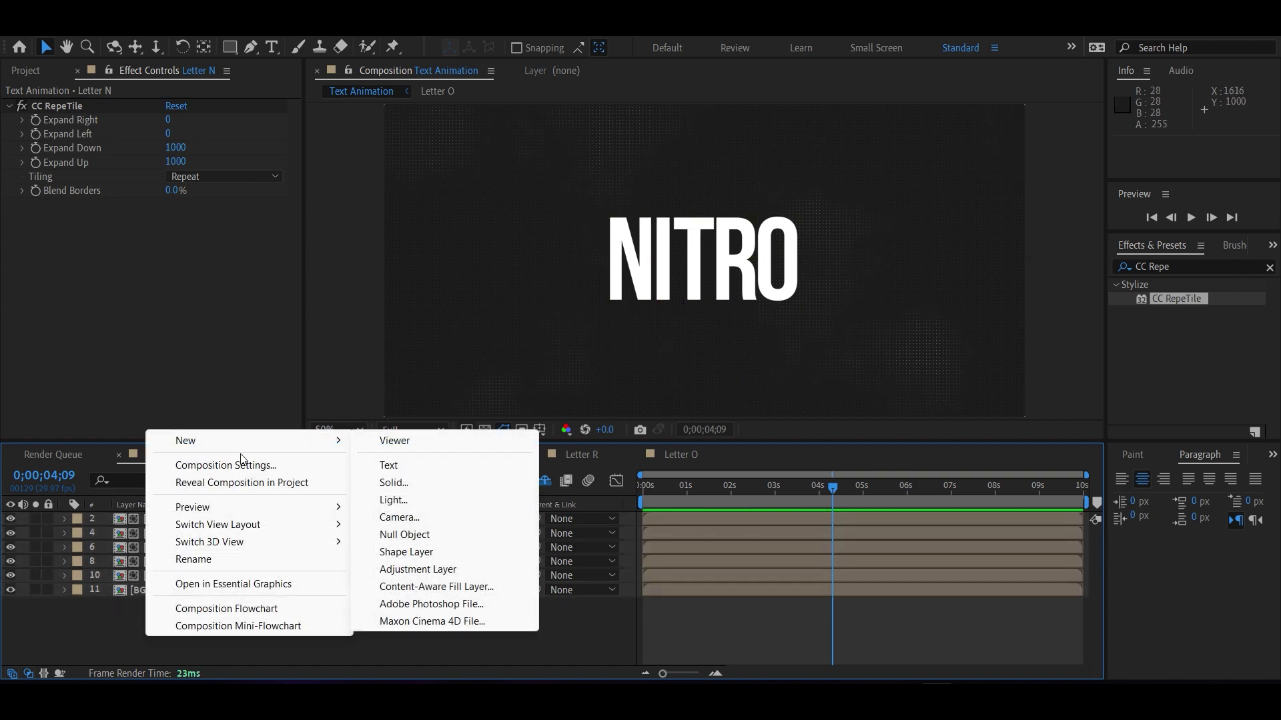
click(390, 489)
click(630, 453)
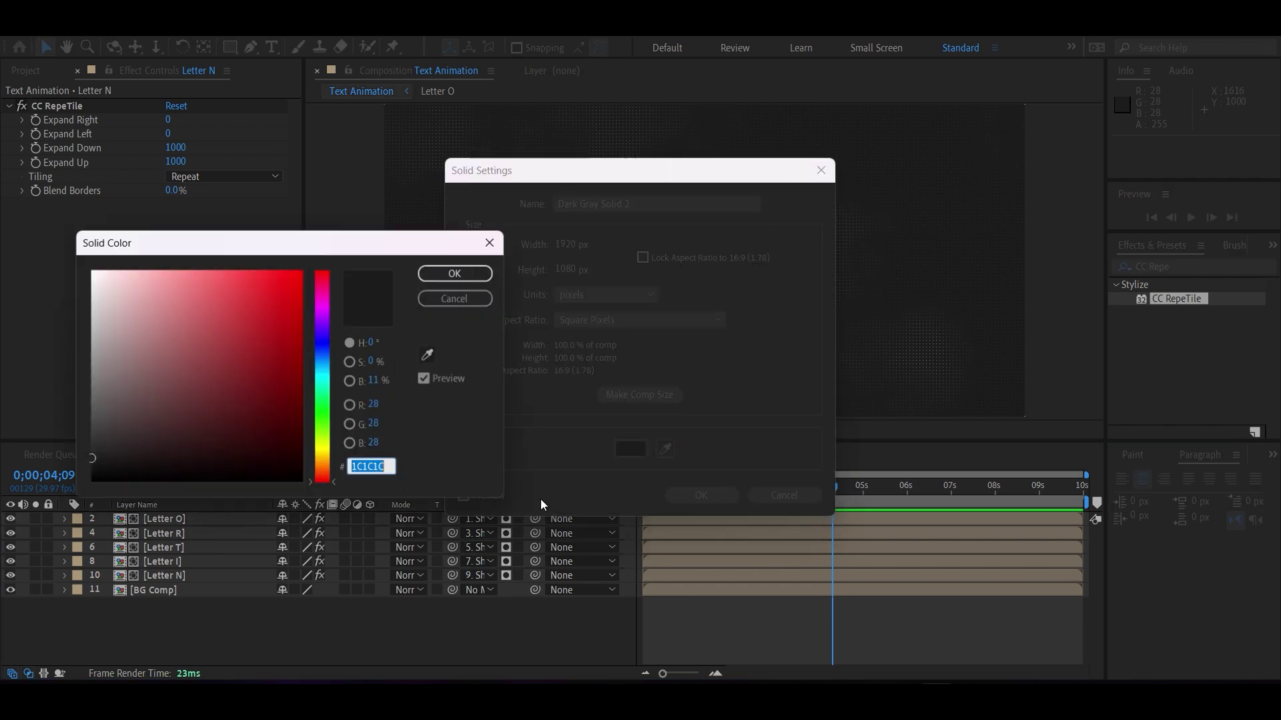
click(455, 274)
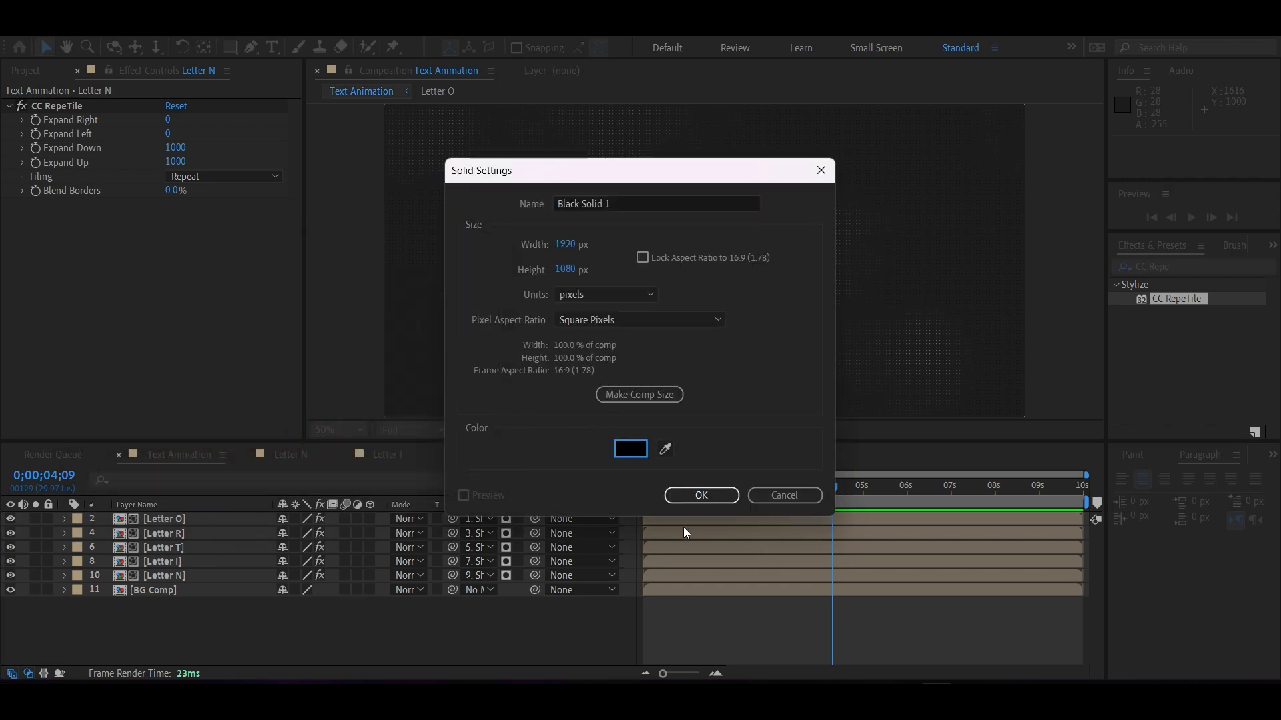
click(699, 494)
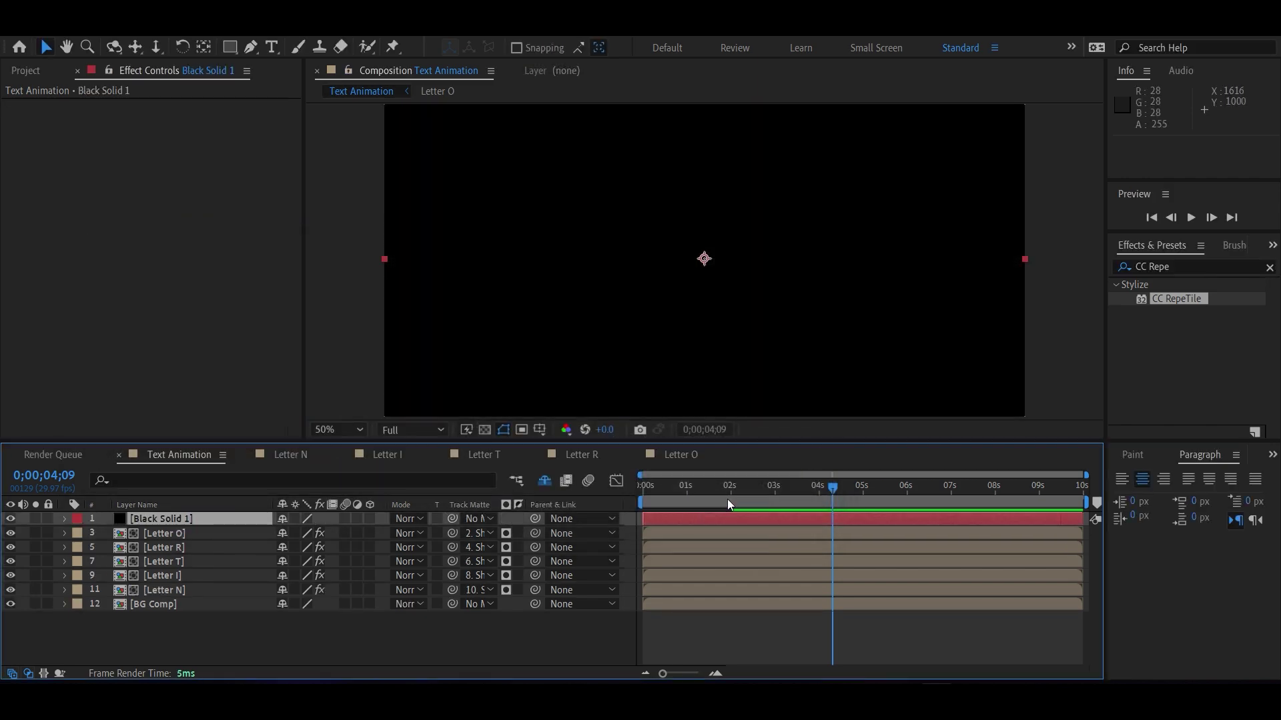
Apply the CC Jaws effect to Black Solid 1
click(1183, 265)
text(CC)
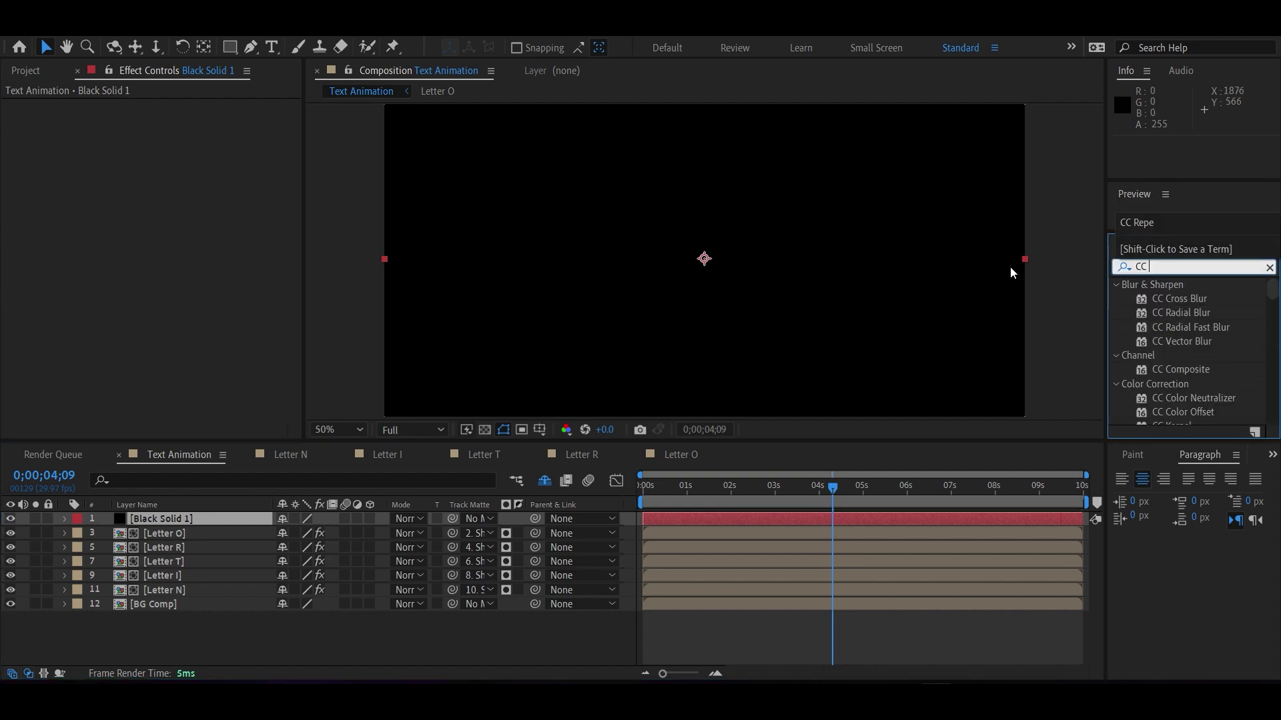
text( Jaws)
click(1164, 300)
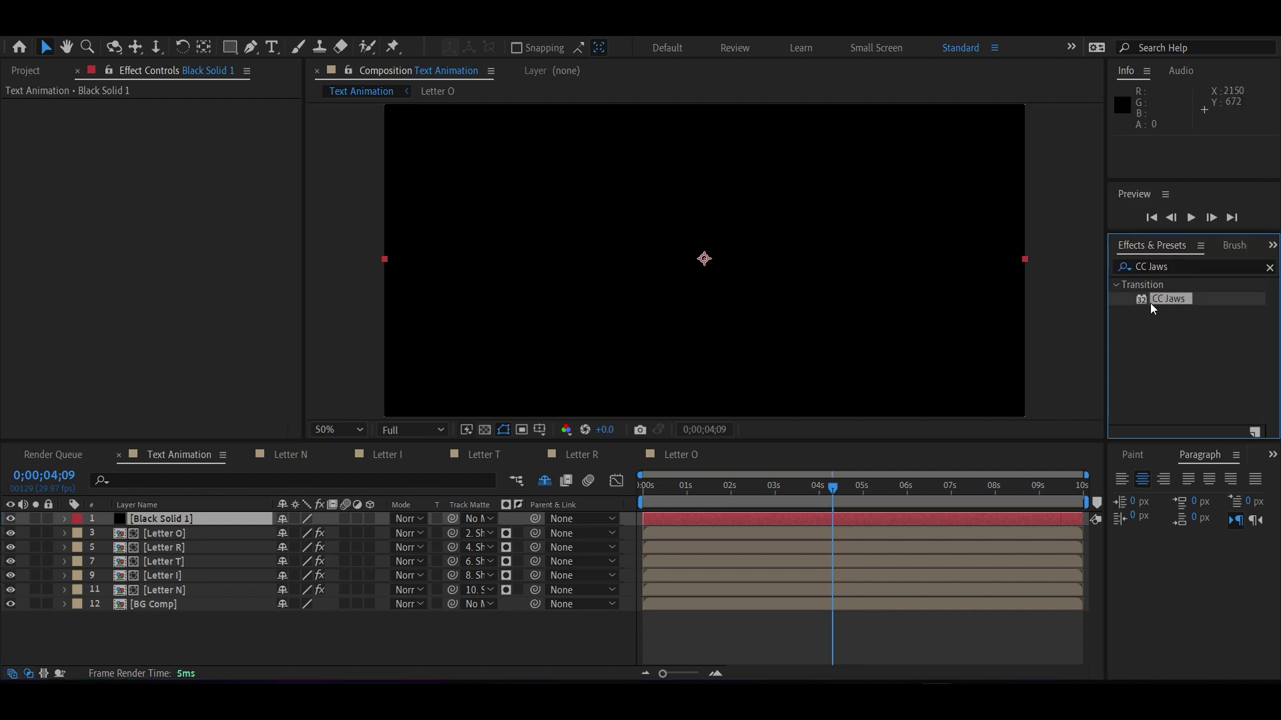
drag(1163, 301, 150, 520)
click(202, 622)
click(145, 519)
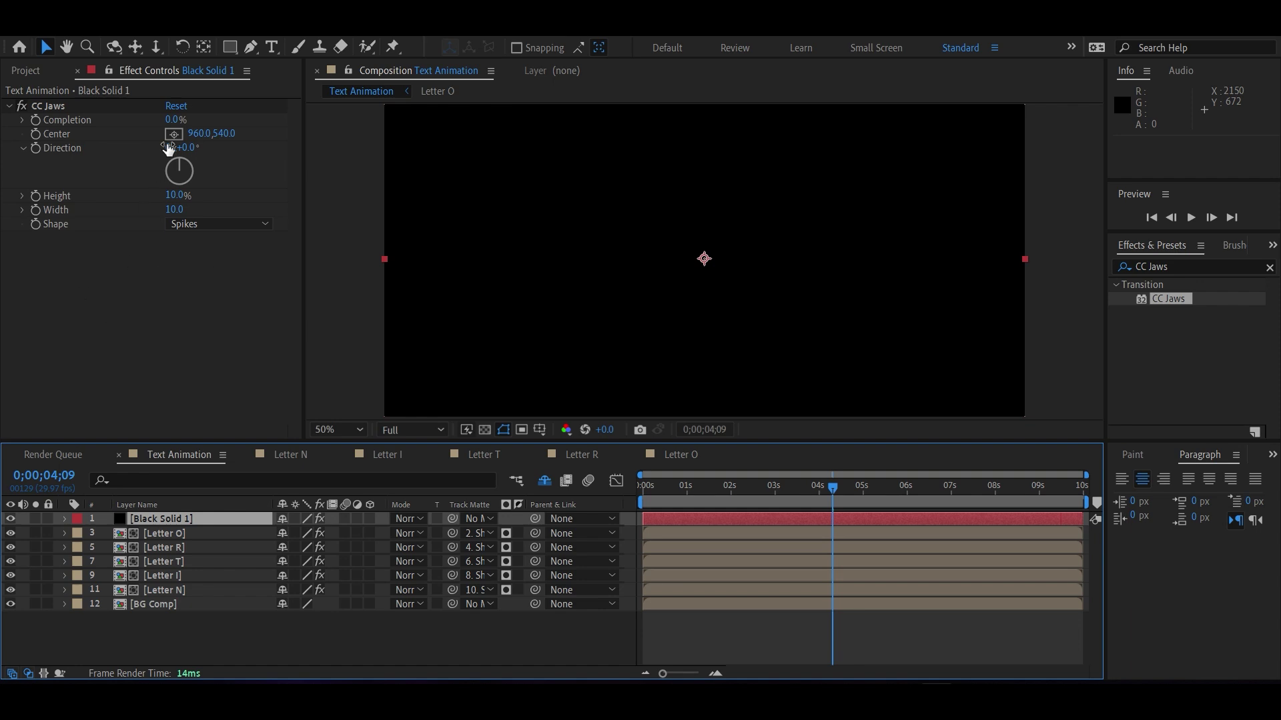
Set CC Jaws Completion to 25%, Height to 0% and Width to 2
click(176, 120)
text(25)
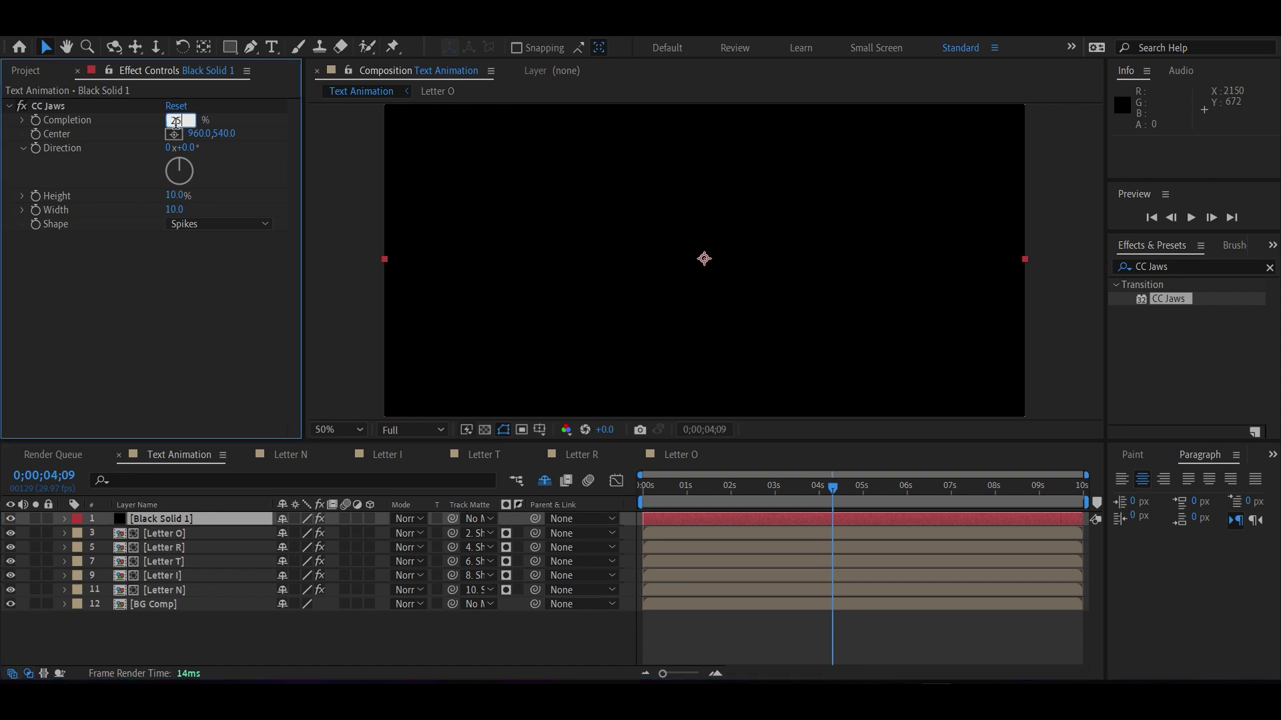
key(Return)
click(175, 194)
text(0)
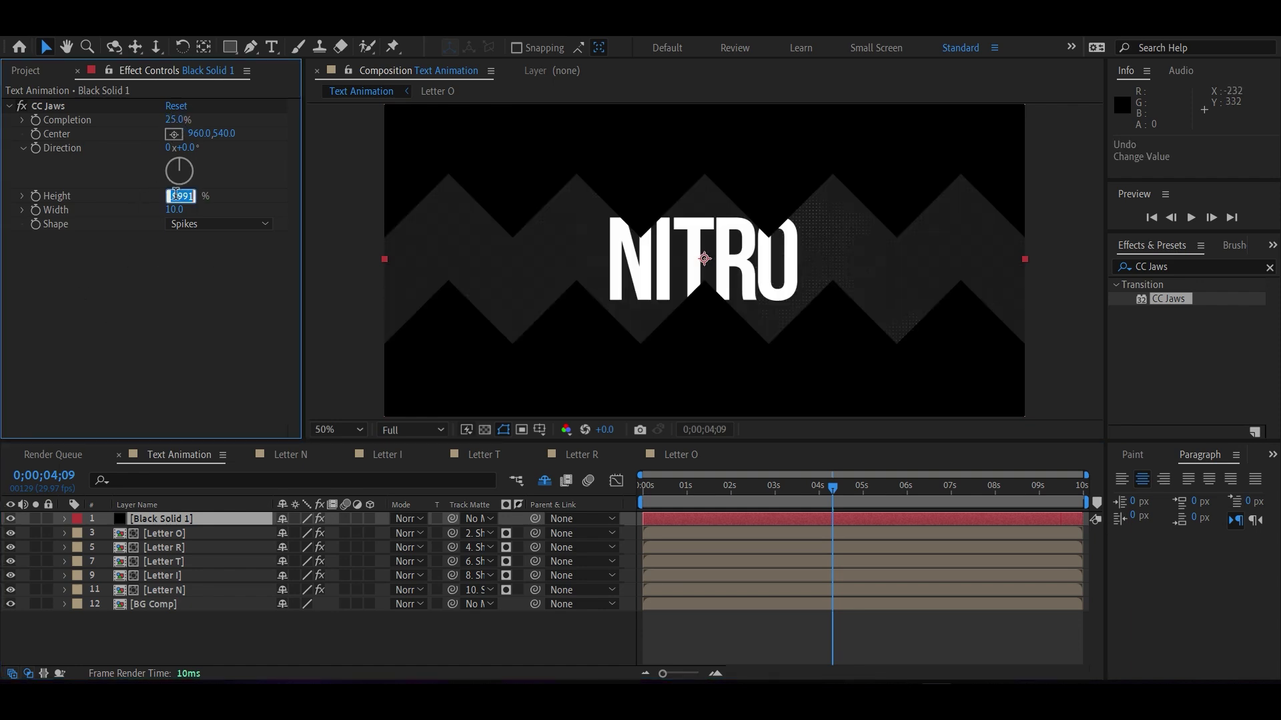
key(Tab)
text(0)
key(Return)
Raise CC Jaws Completion to 75% and zoom the viewer out to 25%
drag(176, 120, 195, 133)
click(177, 120)
text(75)
key(Return)
key(comma)
key(comma)
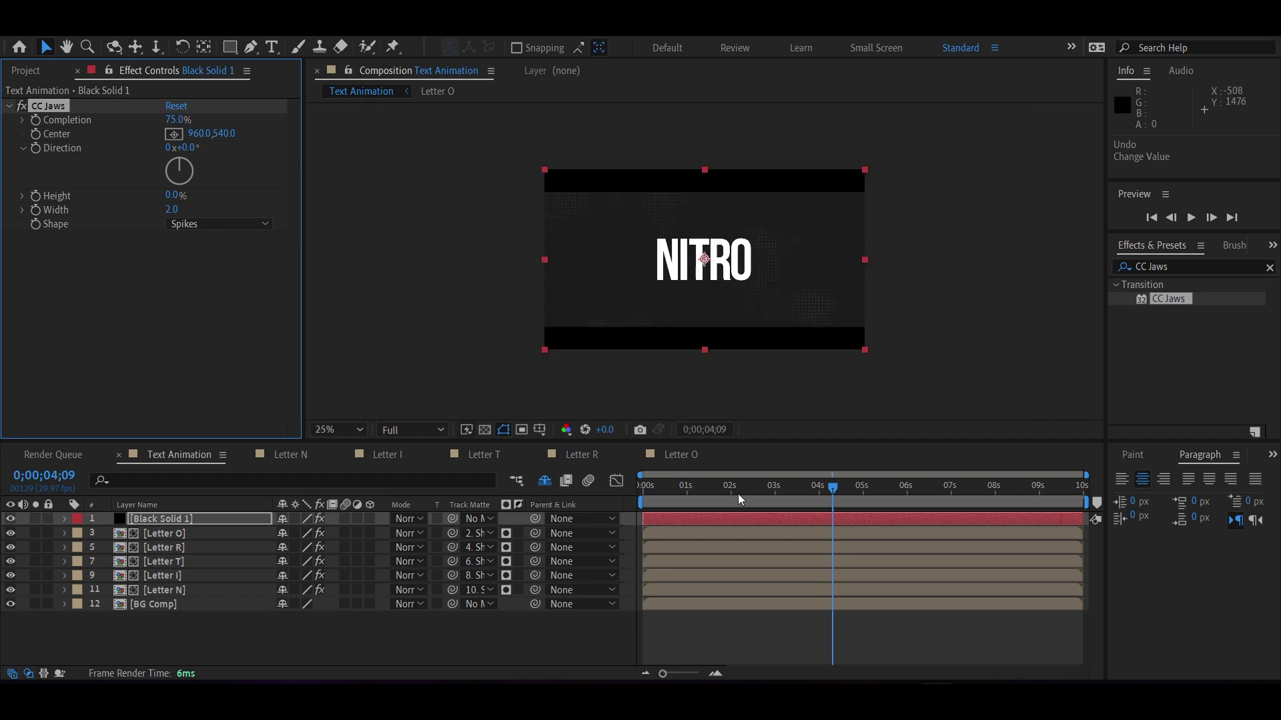
drag(738, 494, 573, 503)
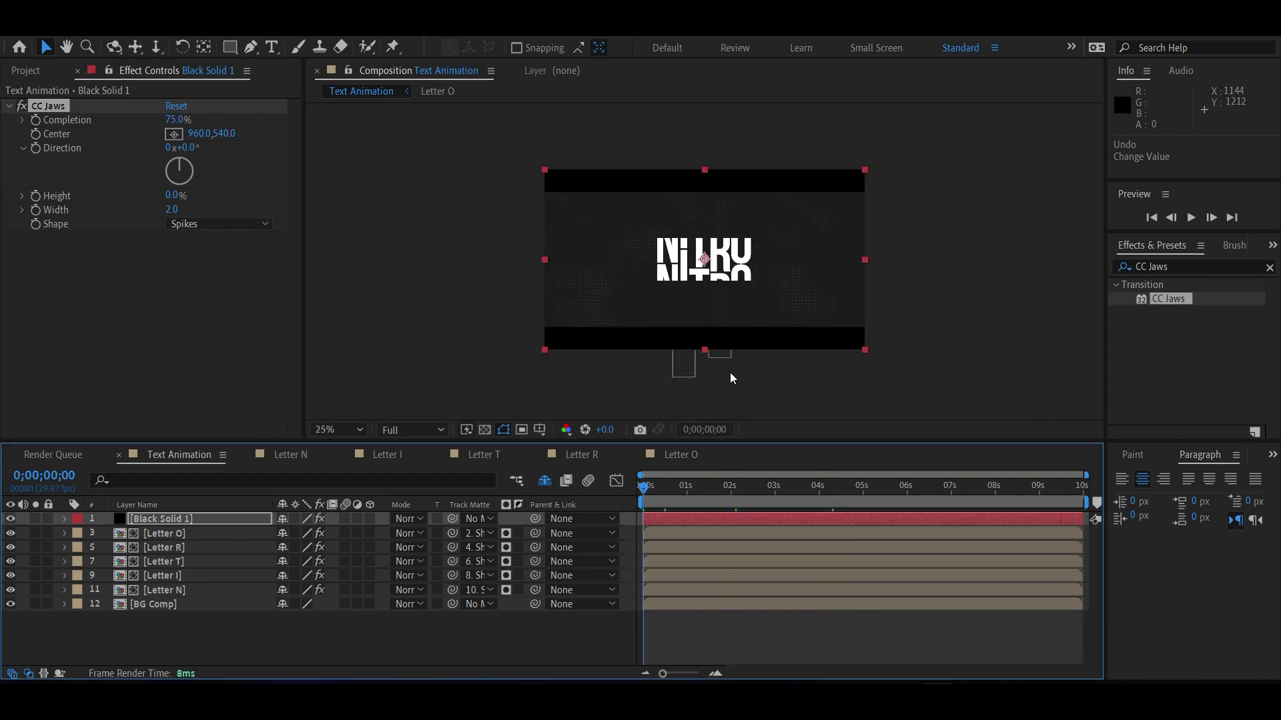
click(508, 343)
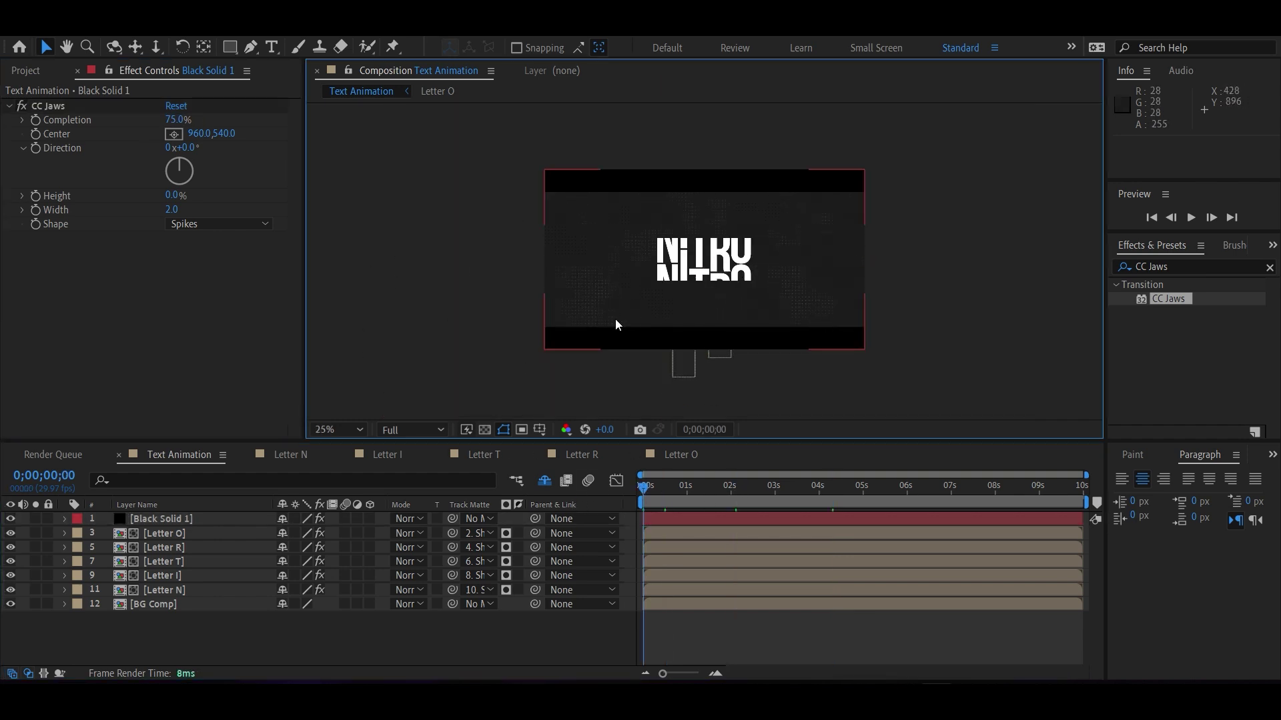
key(space)
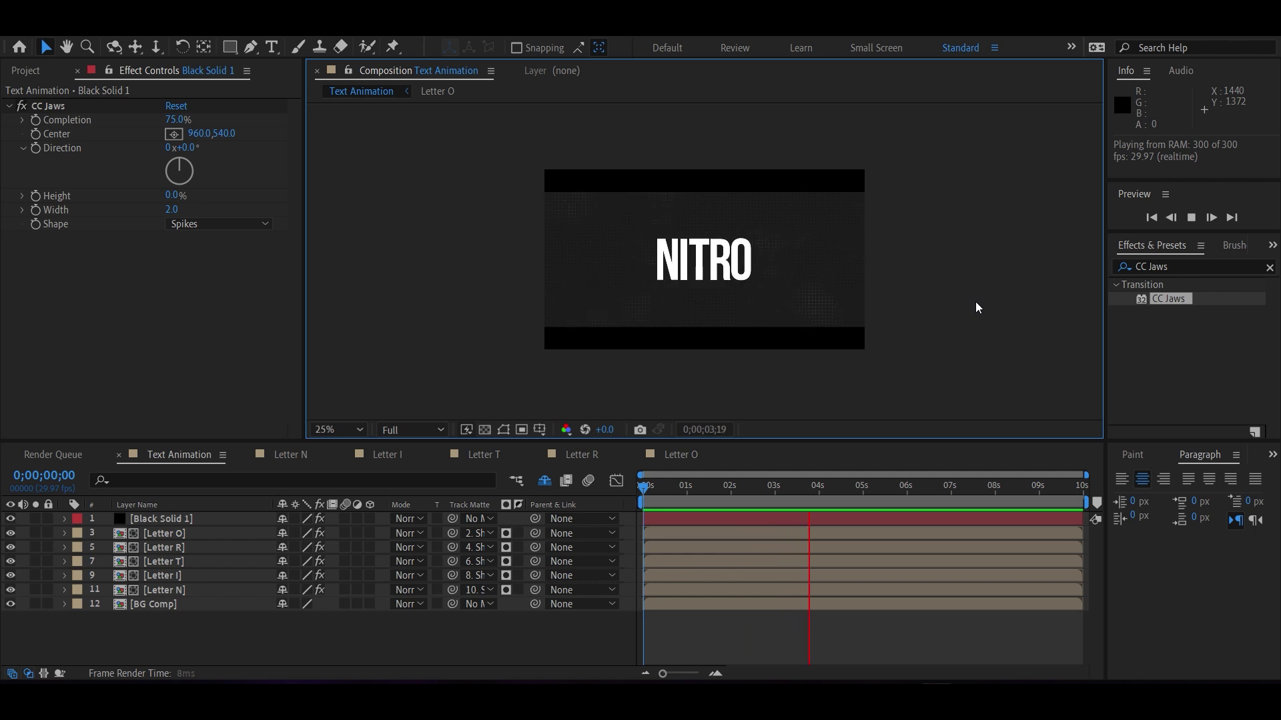
key(space)
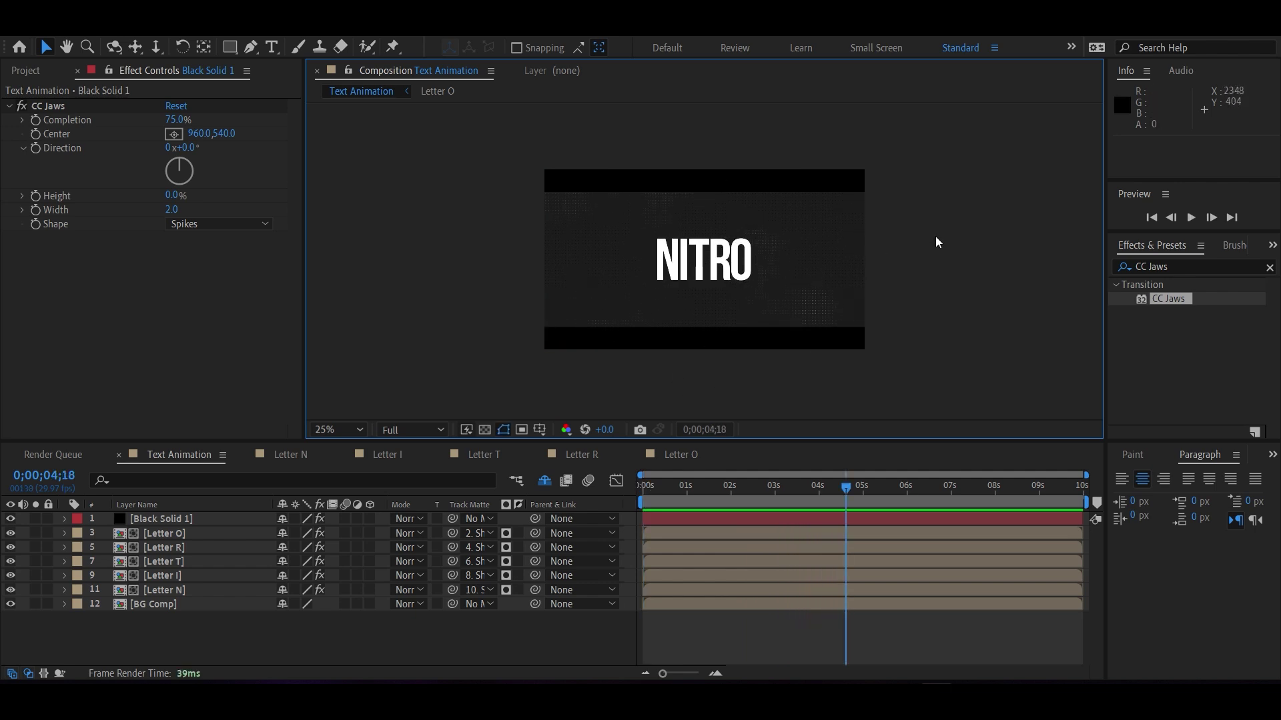
key(Page_Down)
key(Page_Down)
key(Page_Down)
key(Page_Down)
key(Page_Down)
key(Page_Down)
key(Page_Down)
key(Page_Down)
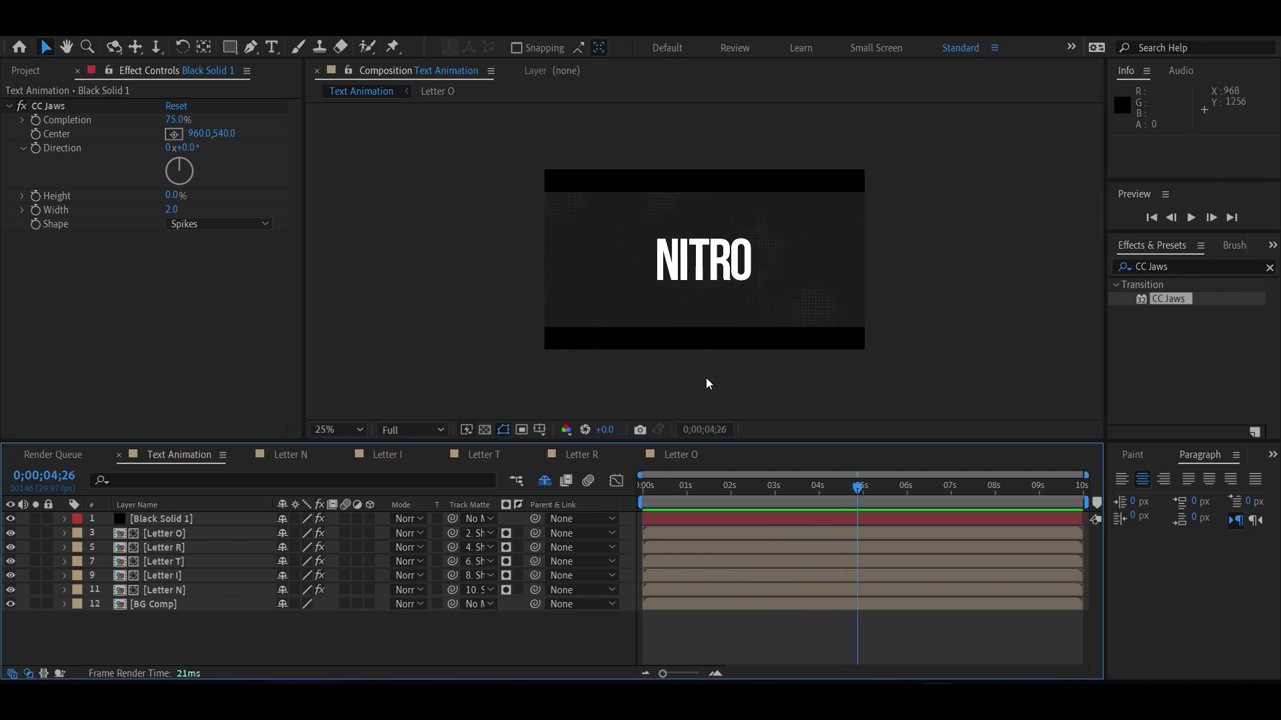
click(180, 591)
click(181, 537)
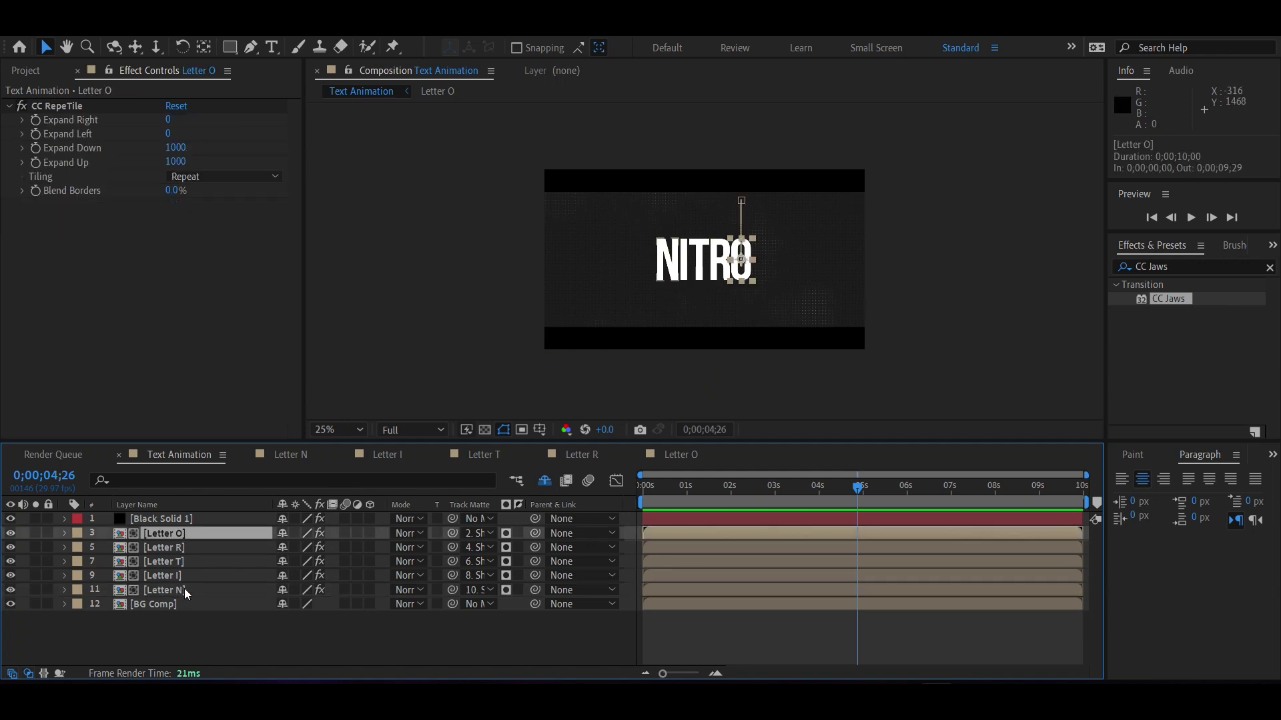
shift+click(186, 593)
Pre-compose the five letter layers into a precomp named Text
right_click(180, 548)
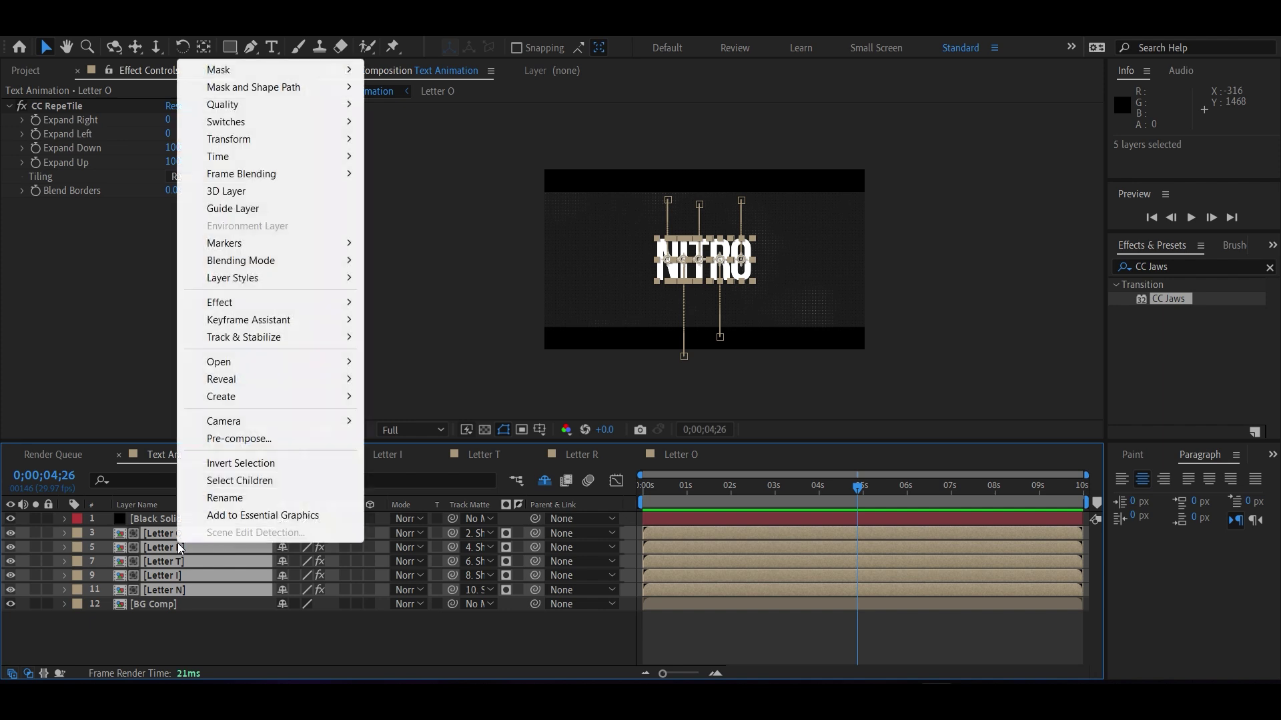
click(240, 436)
text(Te)
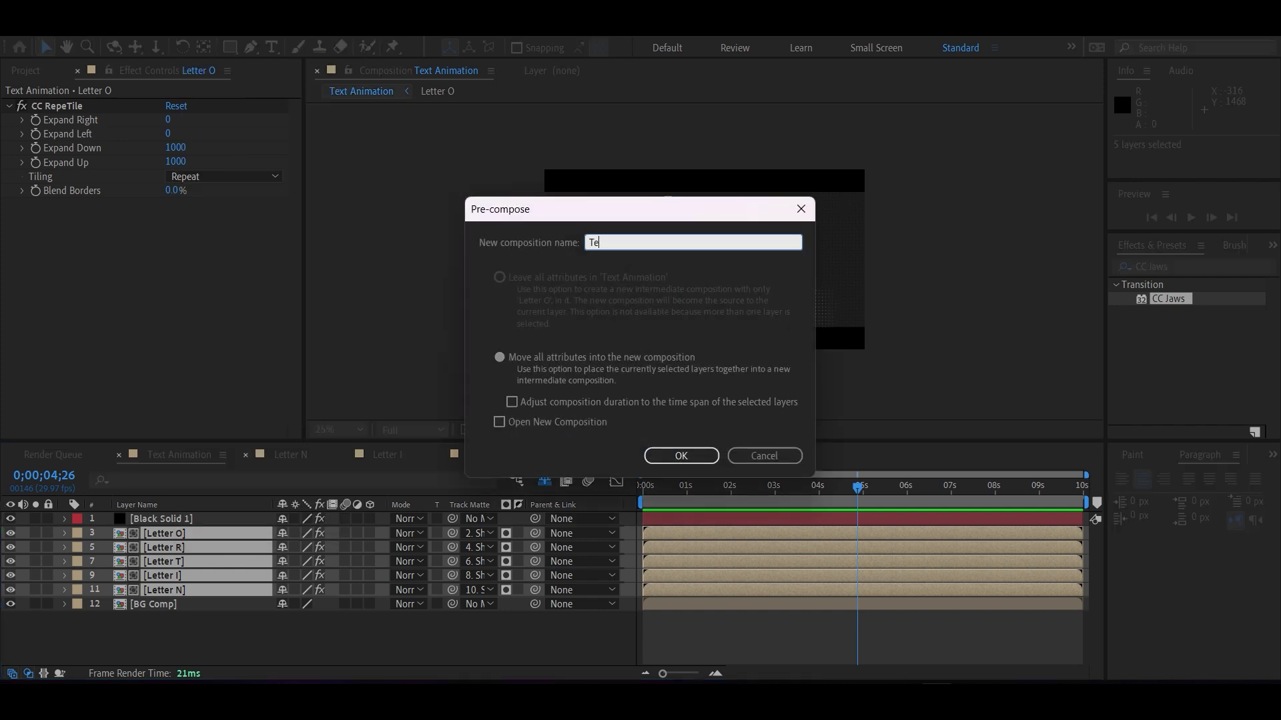
click(681, 455)
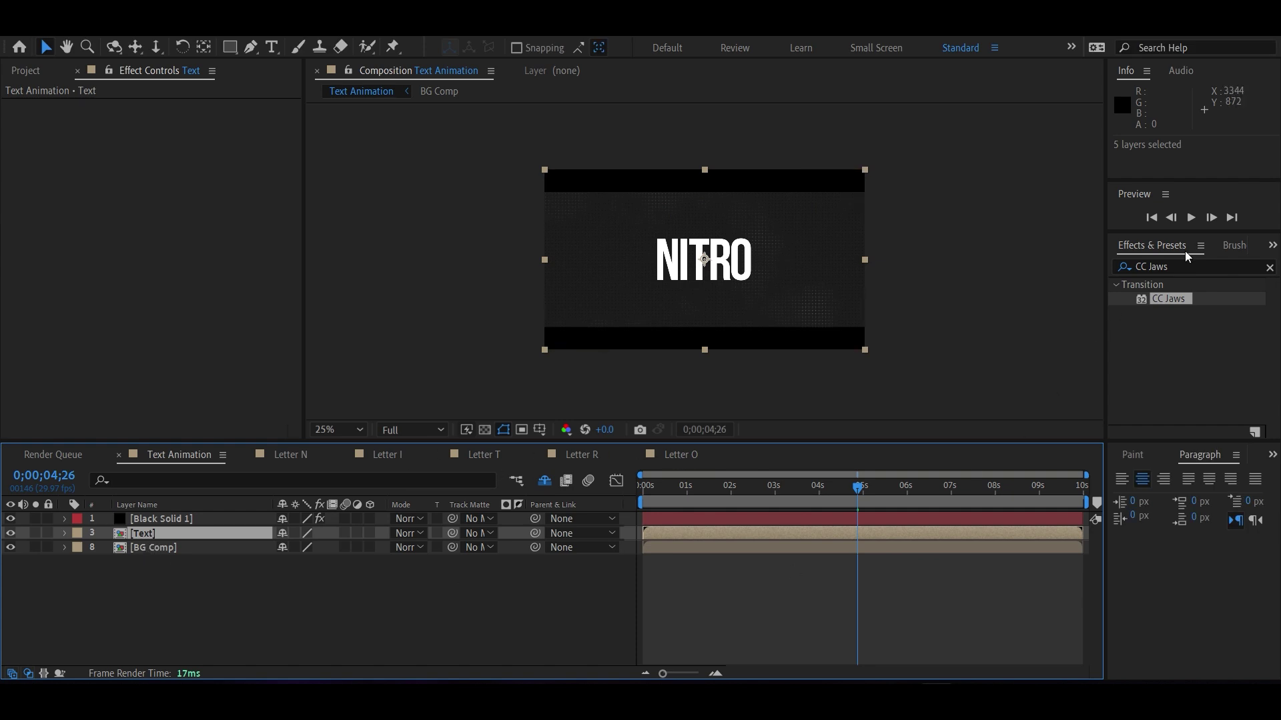
Add a Fill effect to the Text layer with colour FF0000 pure red
click(1154, 260)
text(fill)
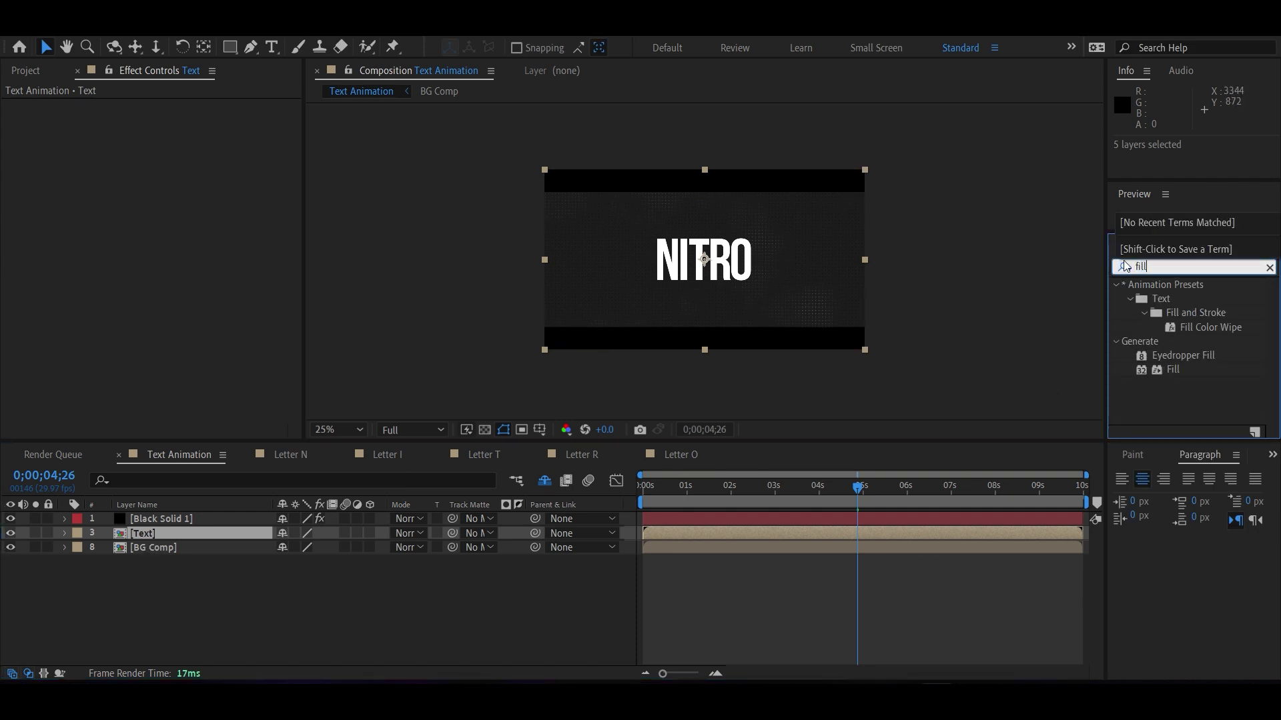
click(1166, 370)
drag(1169, 371, 137, 533)
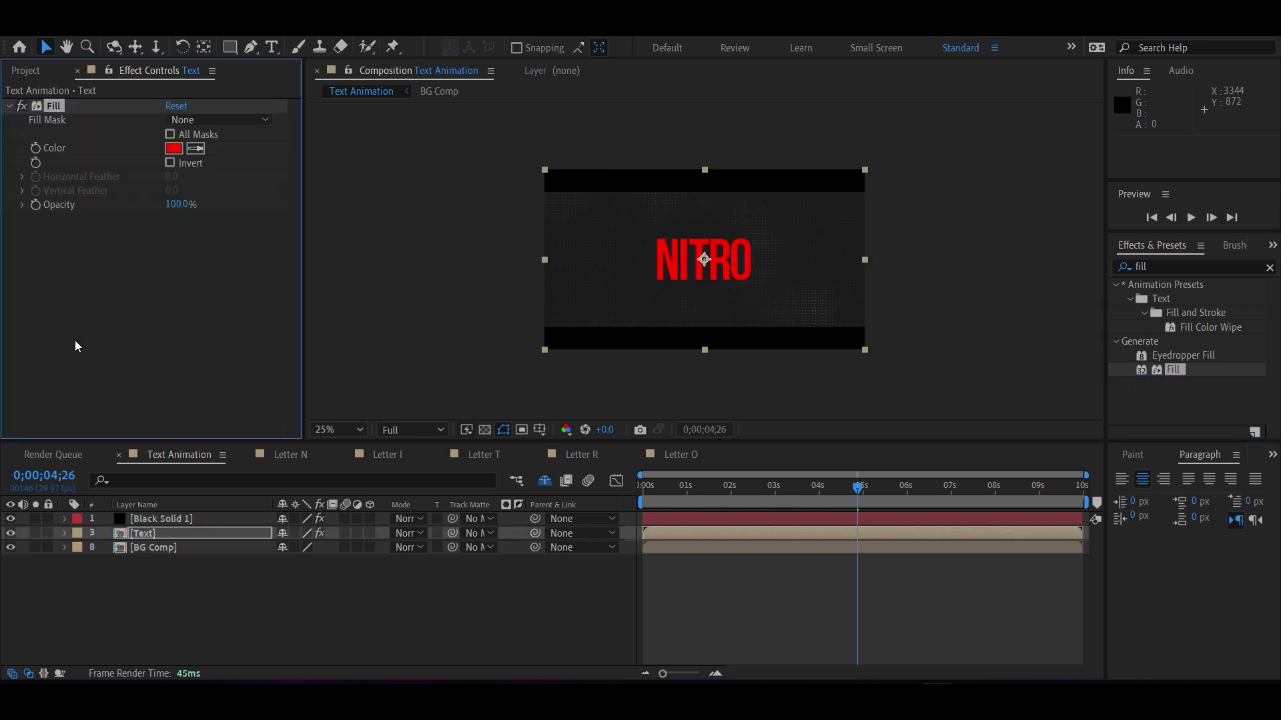
click(174, 148)
click(295, 329)
mouse_move(294, 329)
mouse_down()
mouse_move(323, 251)
mouse_move(246, 246)
mouse_move(361, 267)
mouse_up()
click(455, 272)
key(Home)
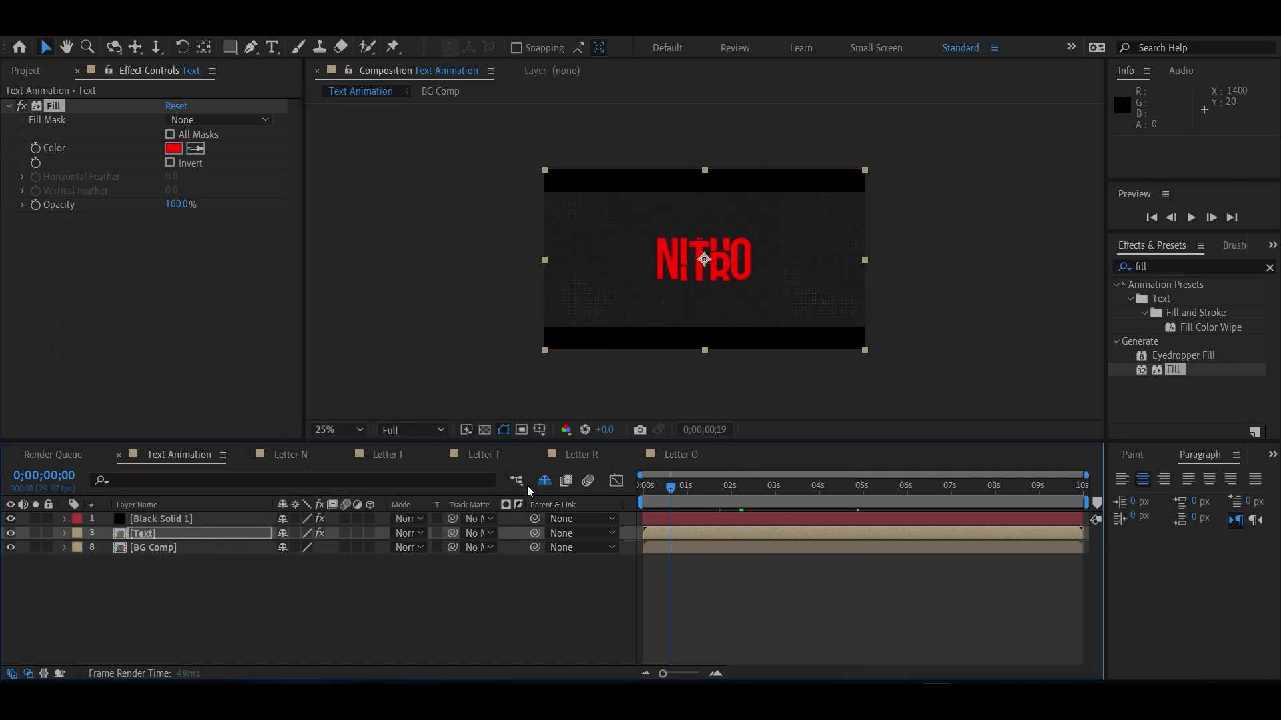
key(space)
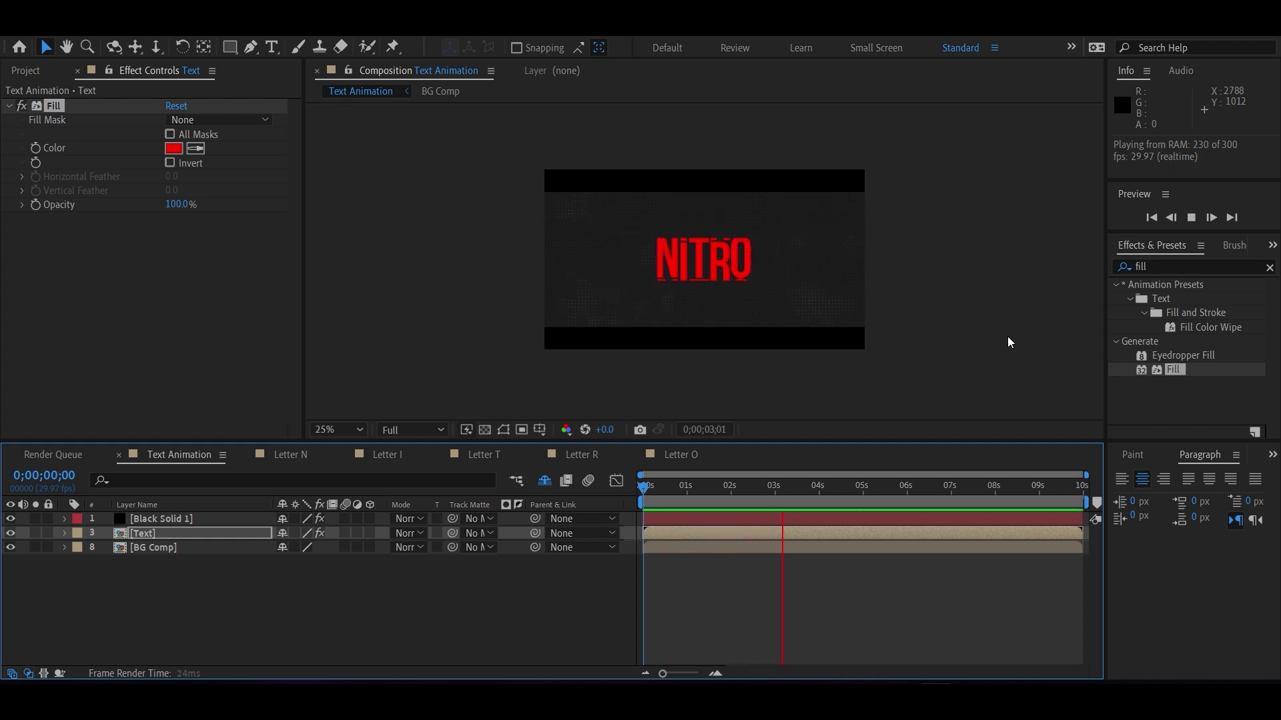
key(space)
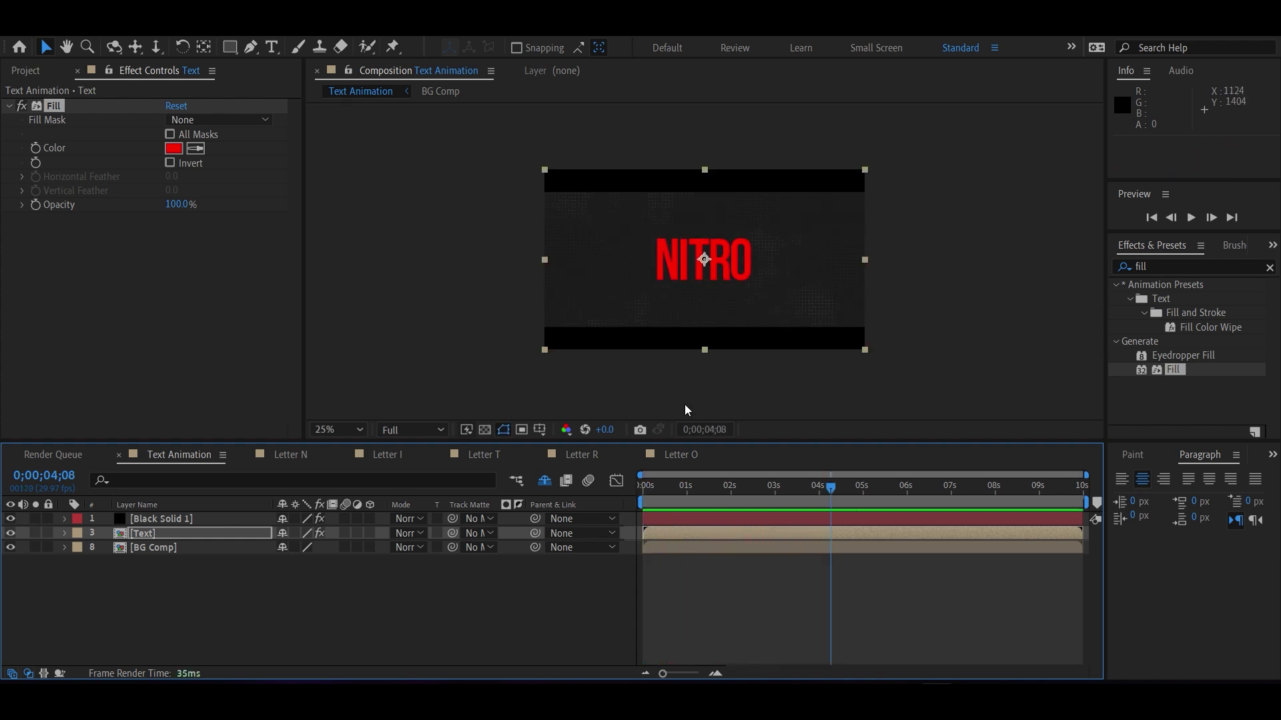